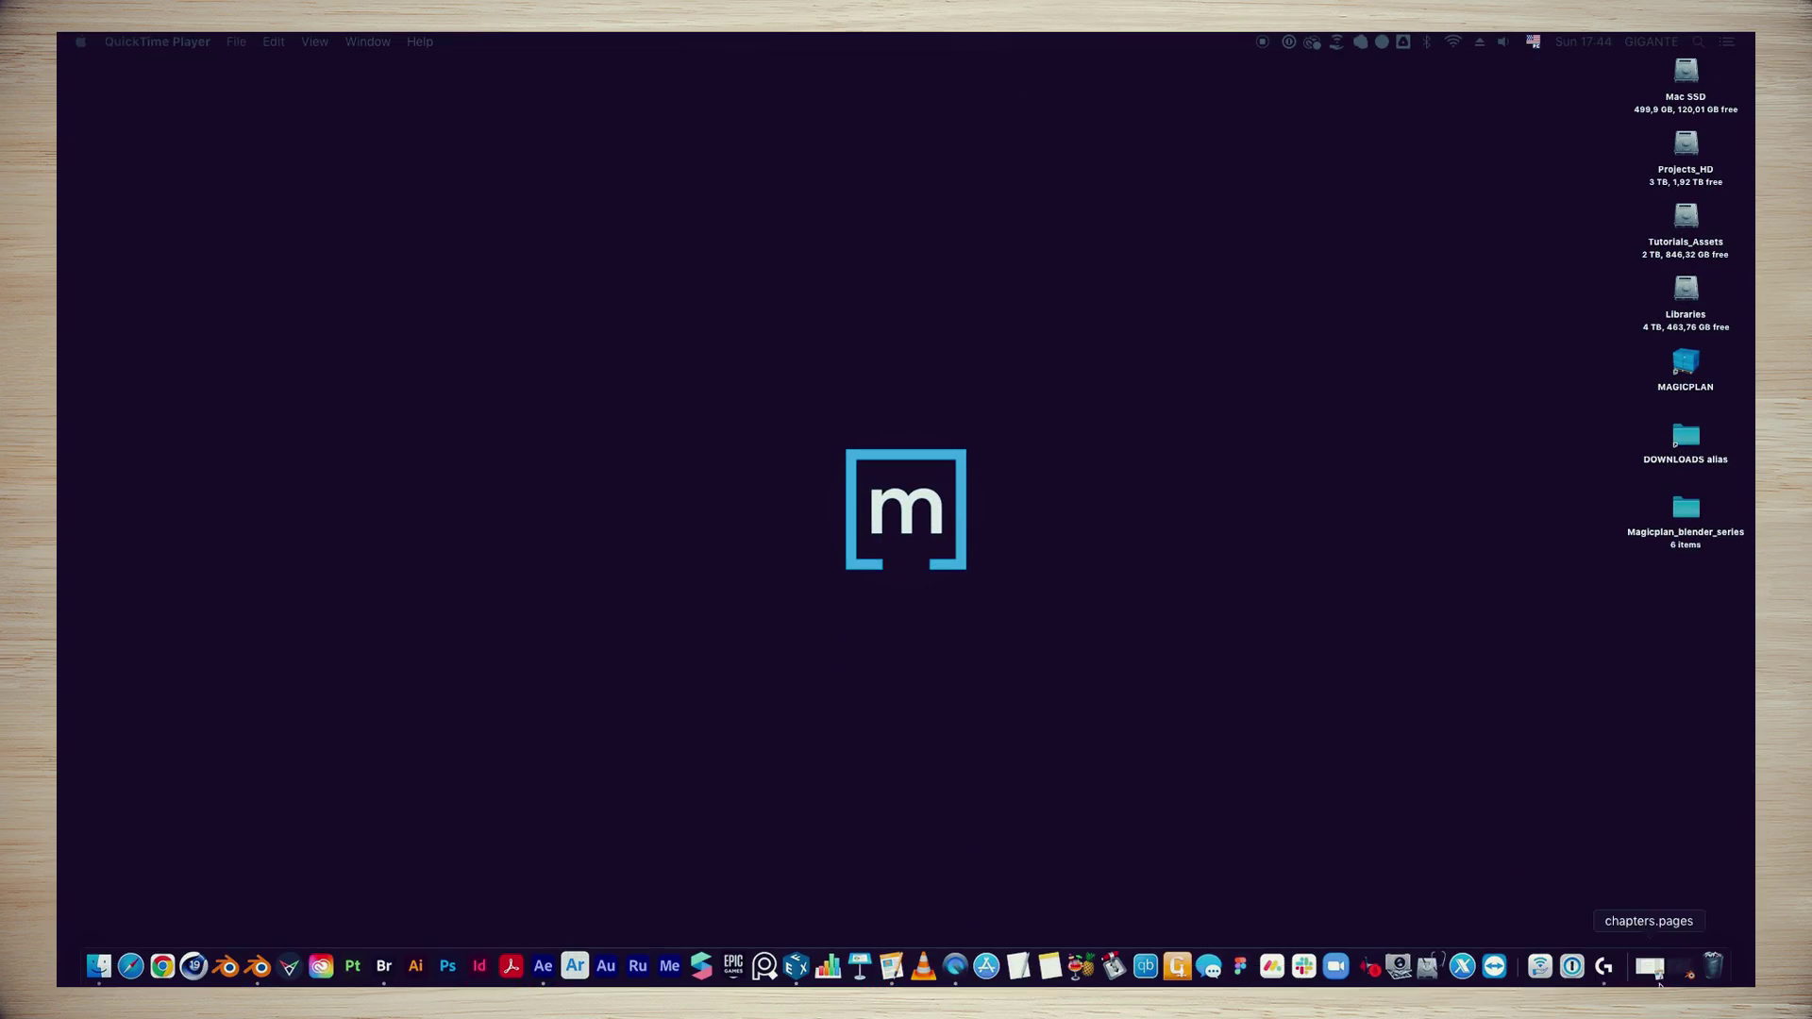
# Bring up Blender with magicplan.series.blend showing the KITCHEN_ROOM wireframe and camera
pyautogui.click(1678, 970)
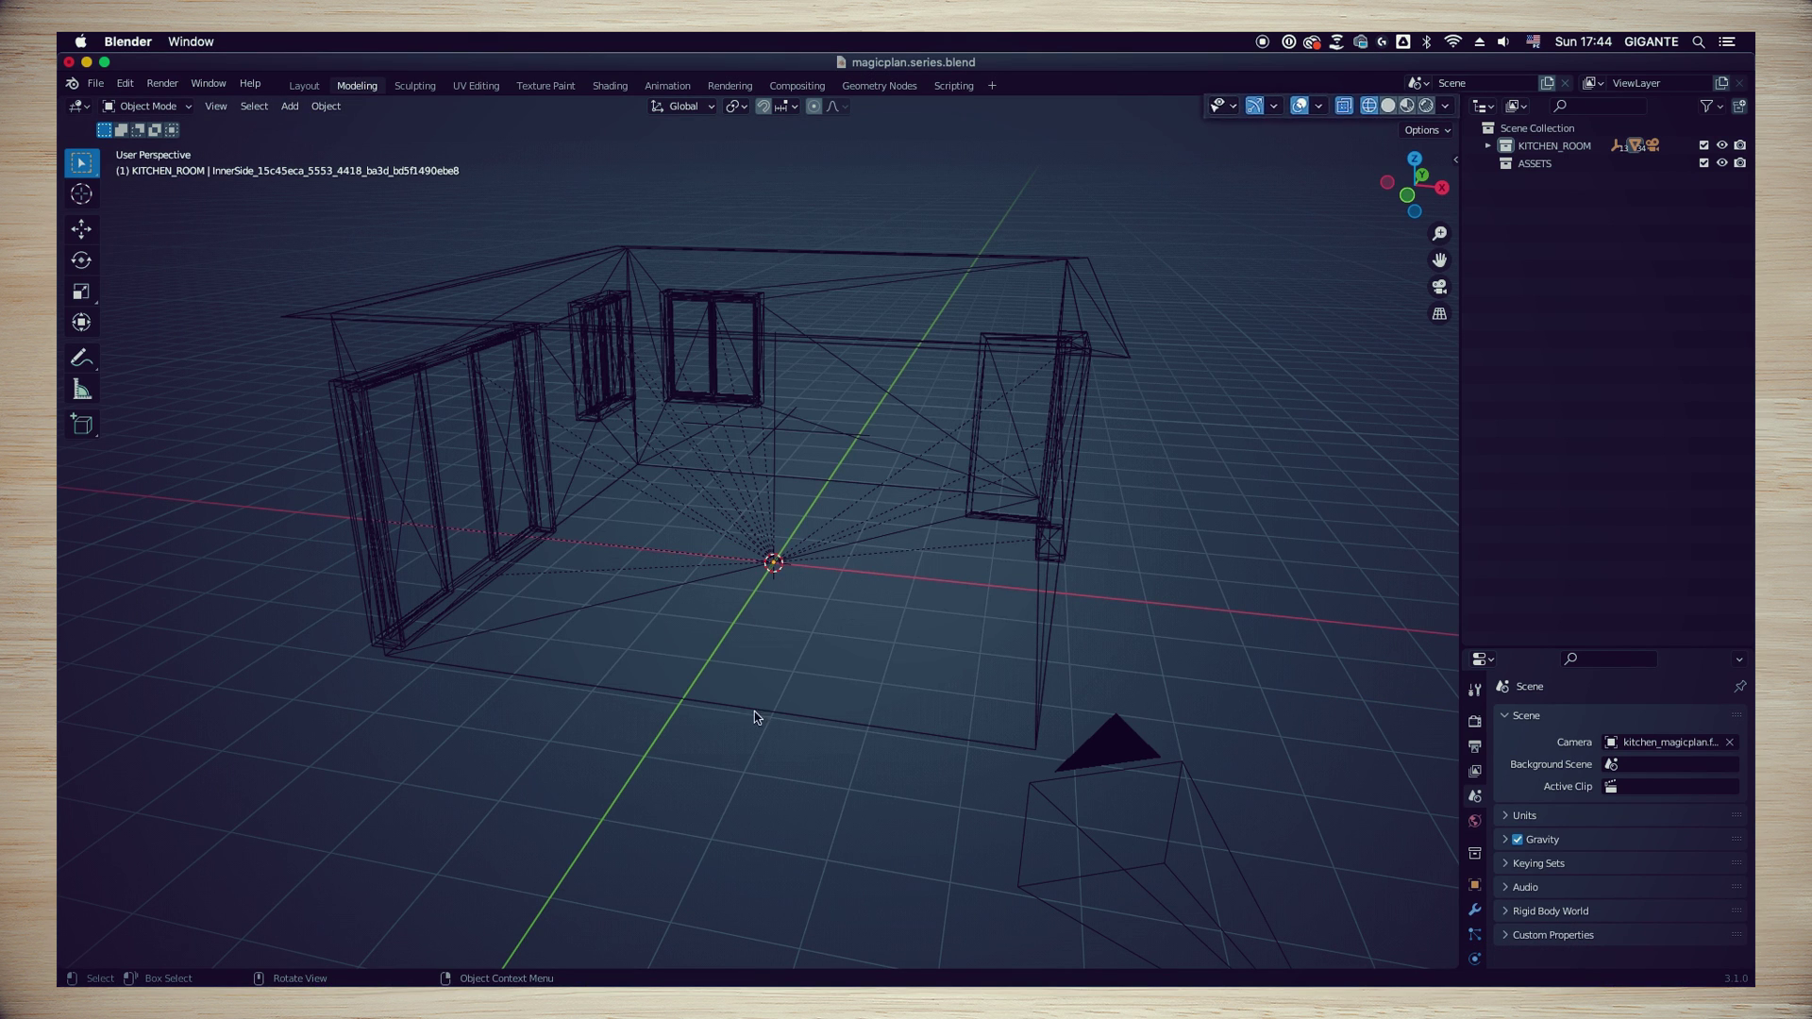
# Show the kitchen in opaque Solid shading with X-ray off and Relationship Lines hidden
pyautogui.click(1377, 107)
pyautogui.click(1327, 108)
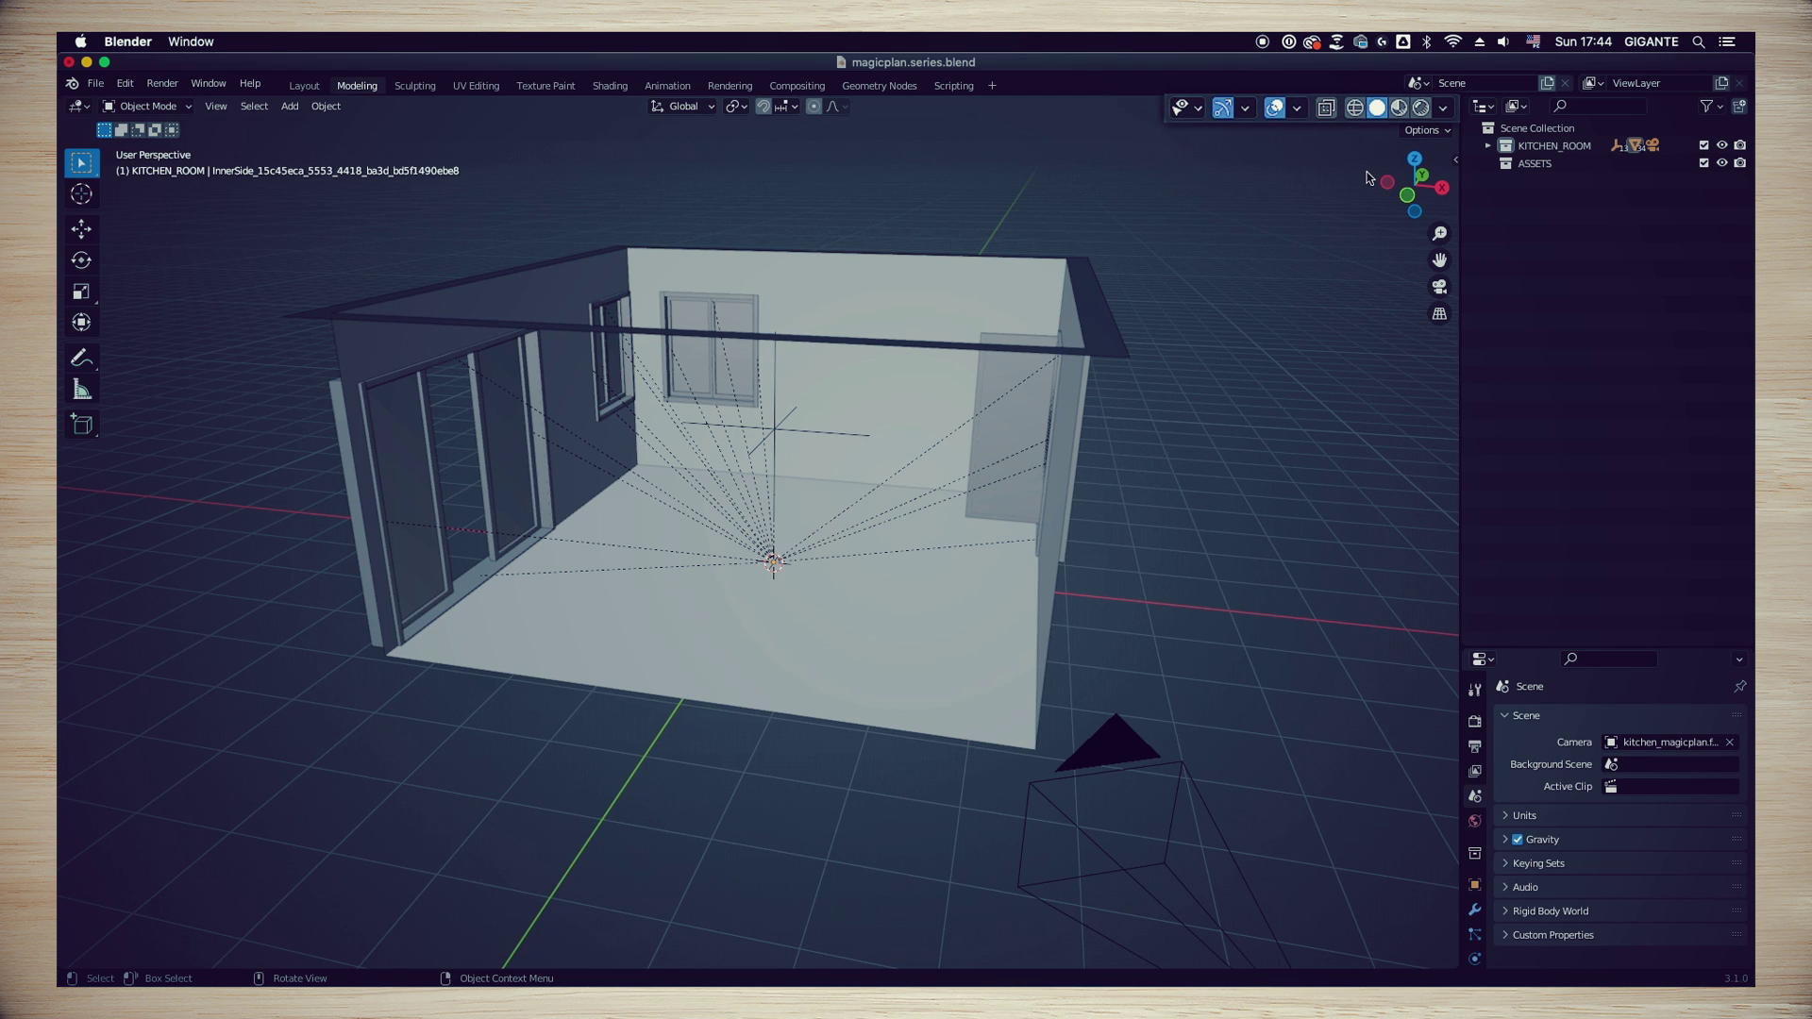
pyautogui.click(1299, 108)
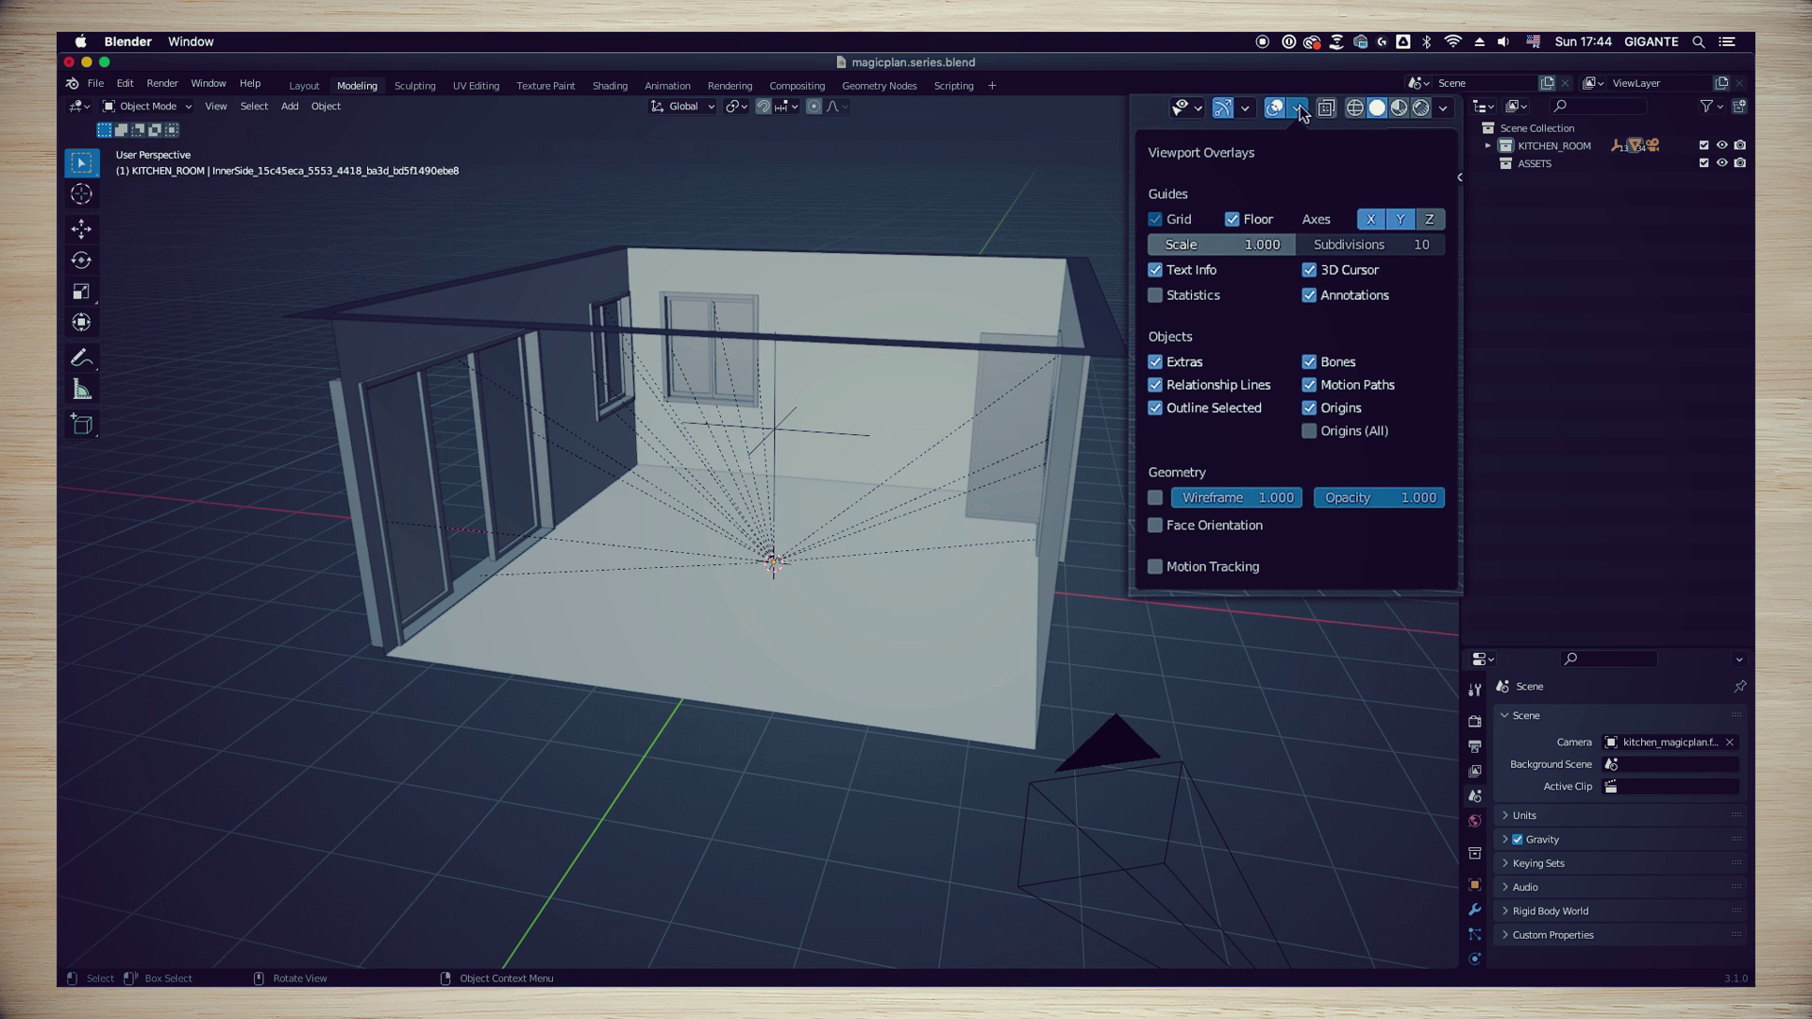
pyautogui.click(1156, 385)
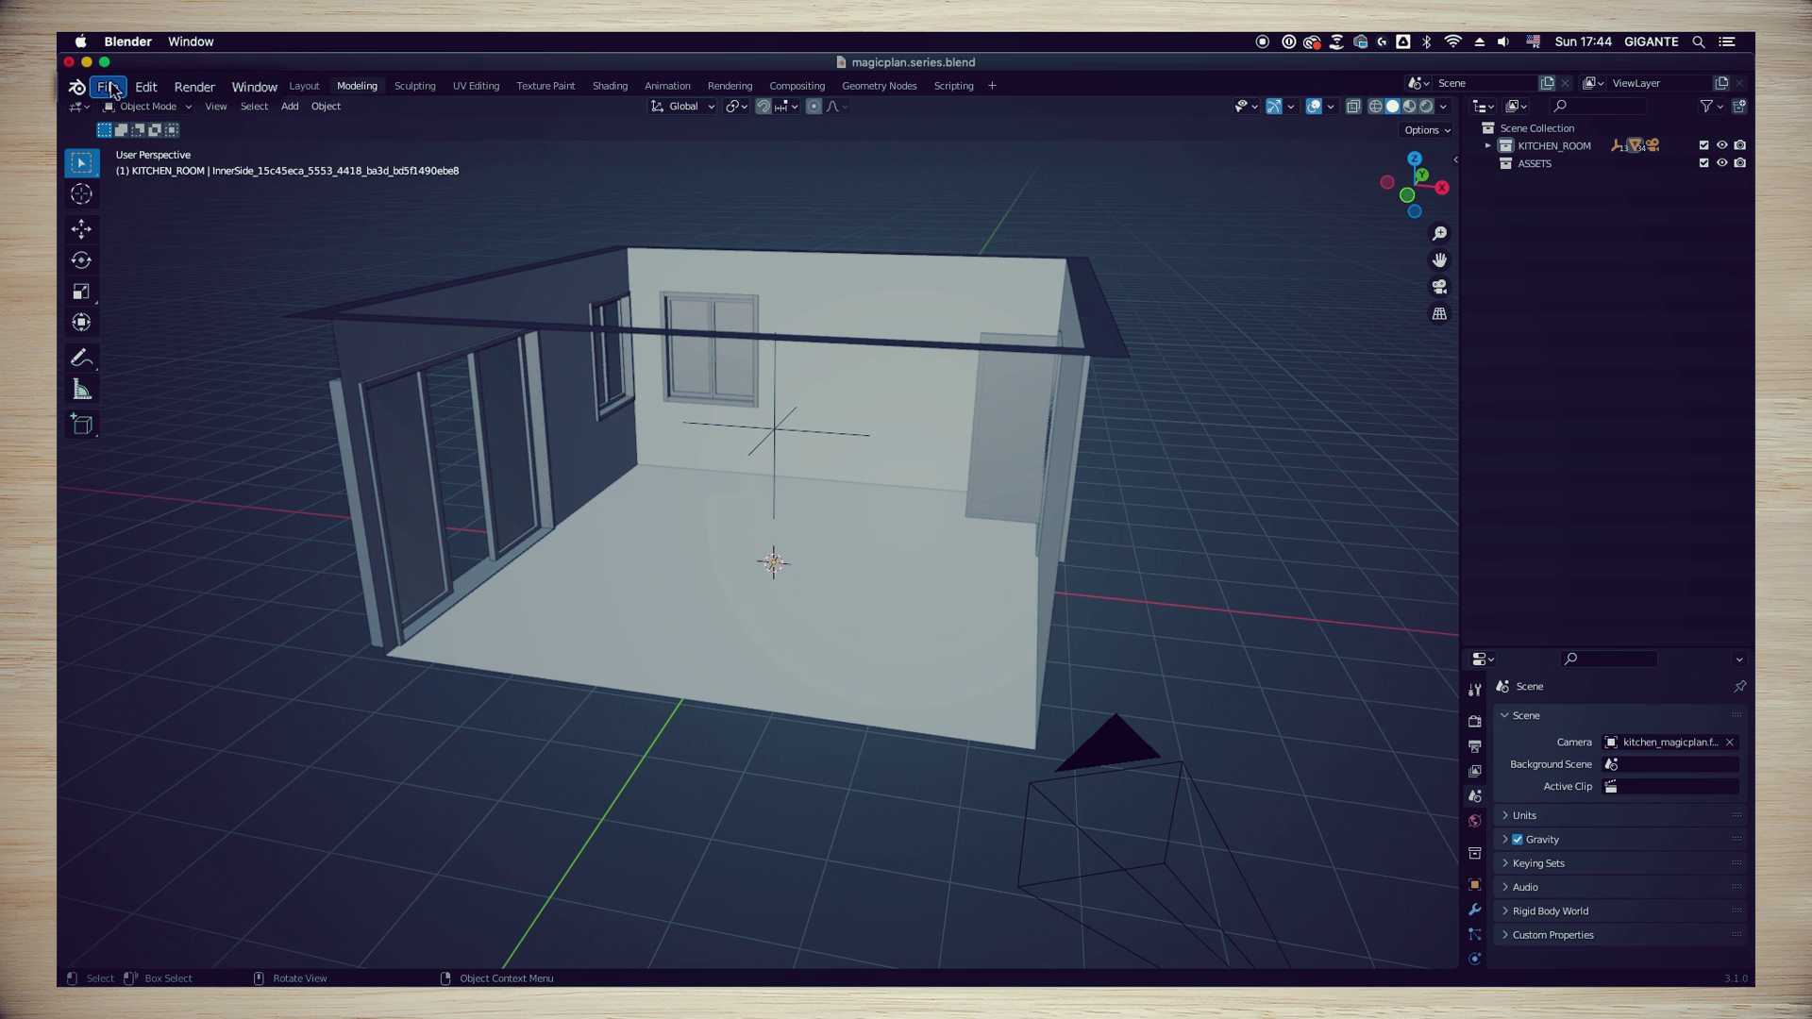
# Start linking from another file and navigate into the assets/01_mp_kitchen_celing folder
pyautogui.click(107, 86)
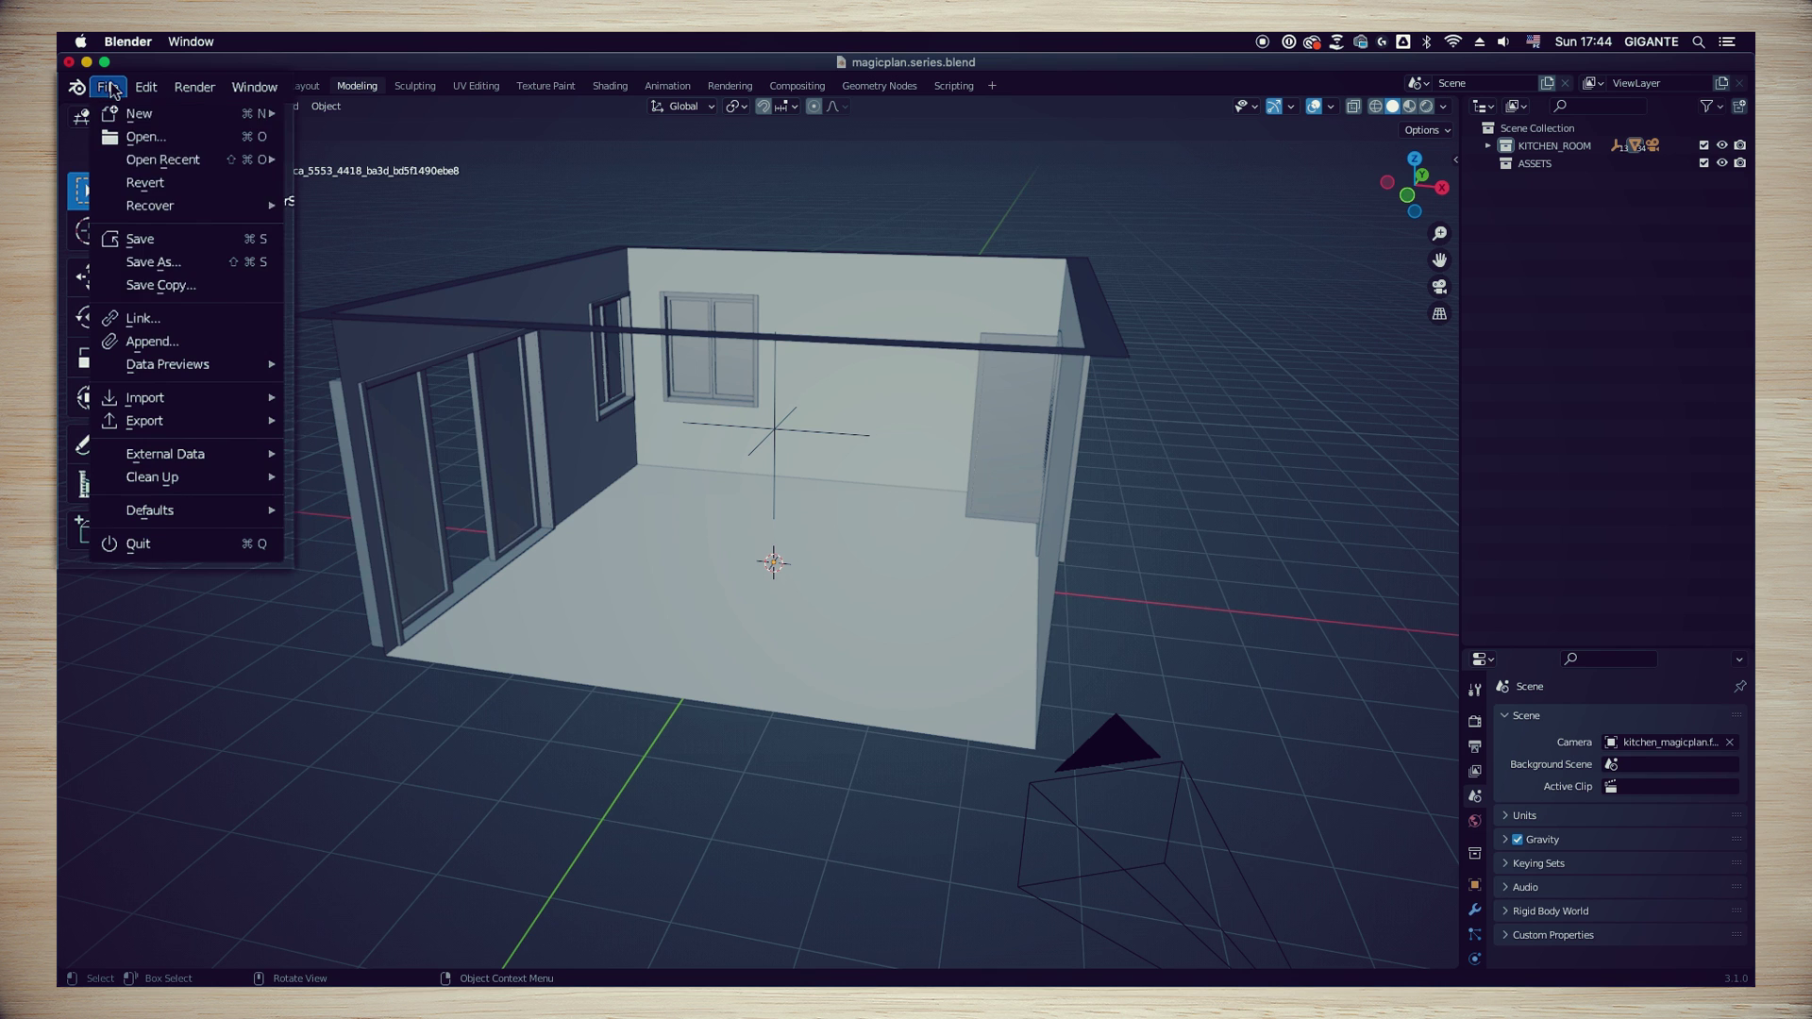
pyautogui.click(142, 319)
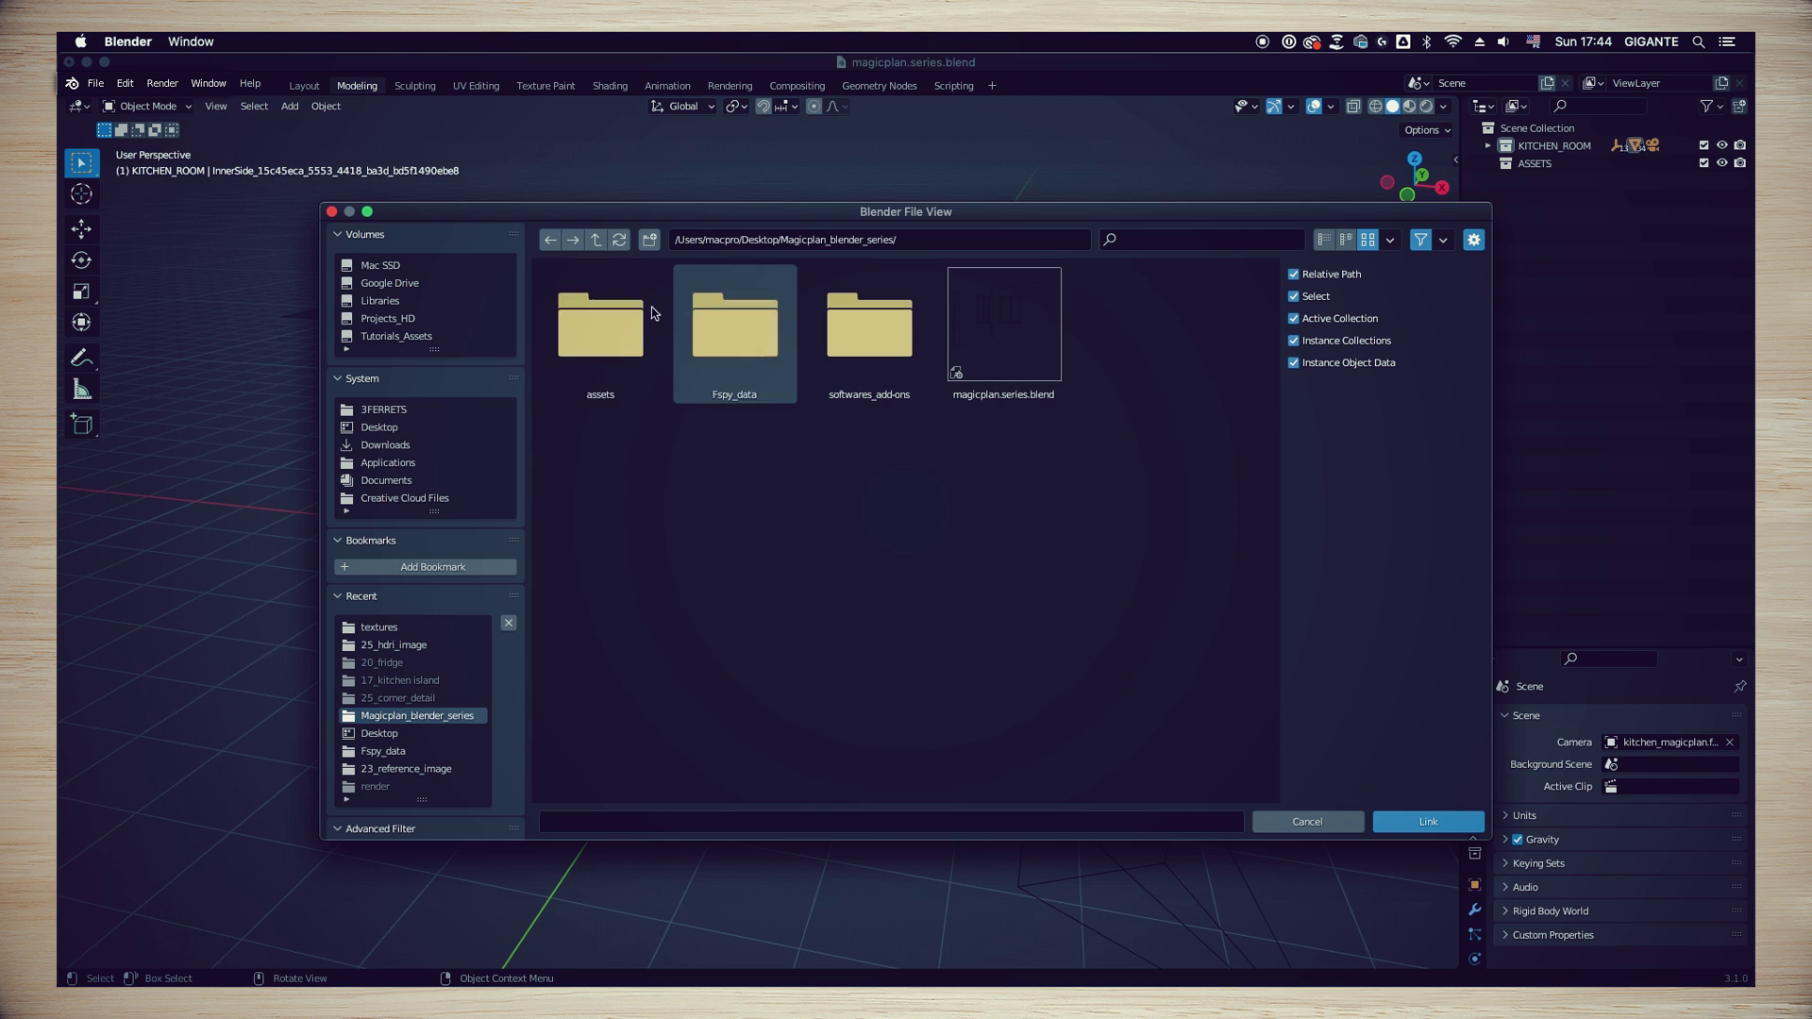
pyautogui.doubleClick(590, 348)
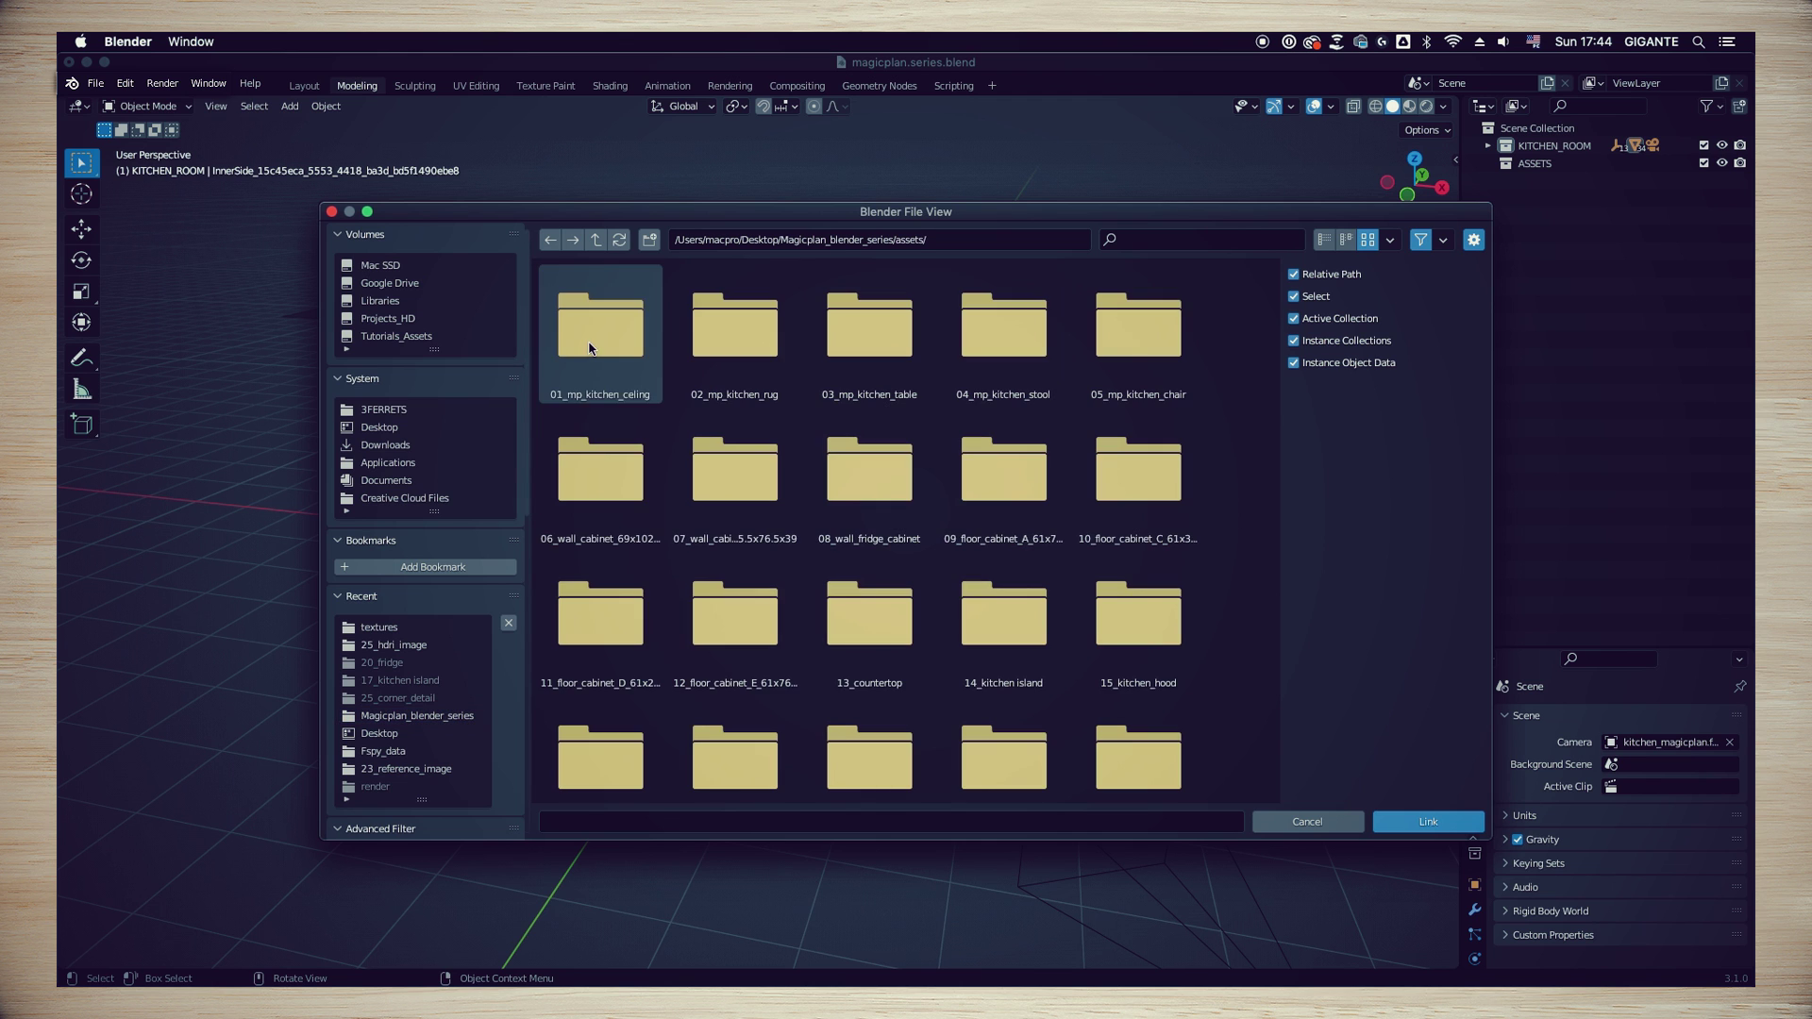
pyautogui.scroll(-2, 1230, 534)
pyautogui.scroll(-1, 1231, 534)
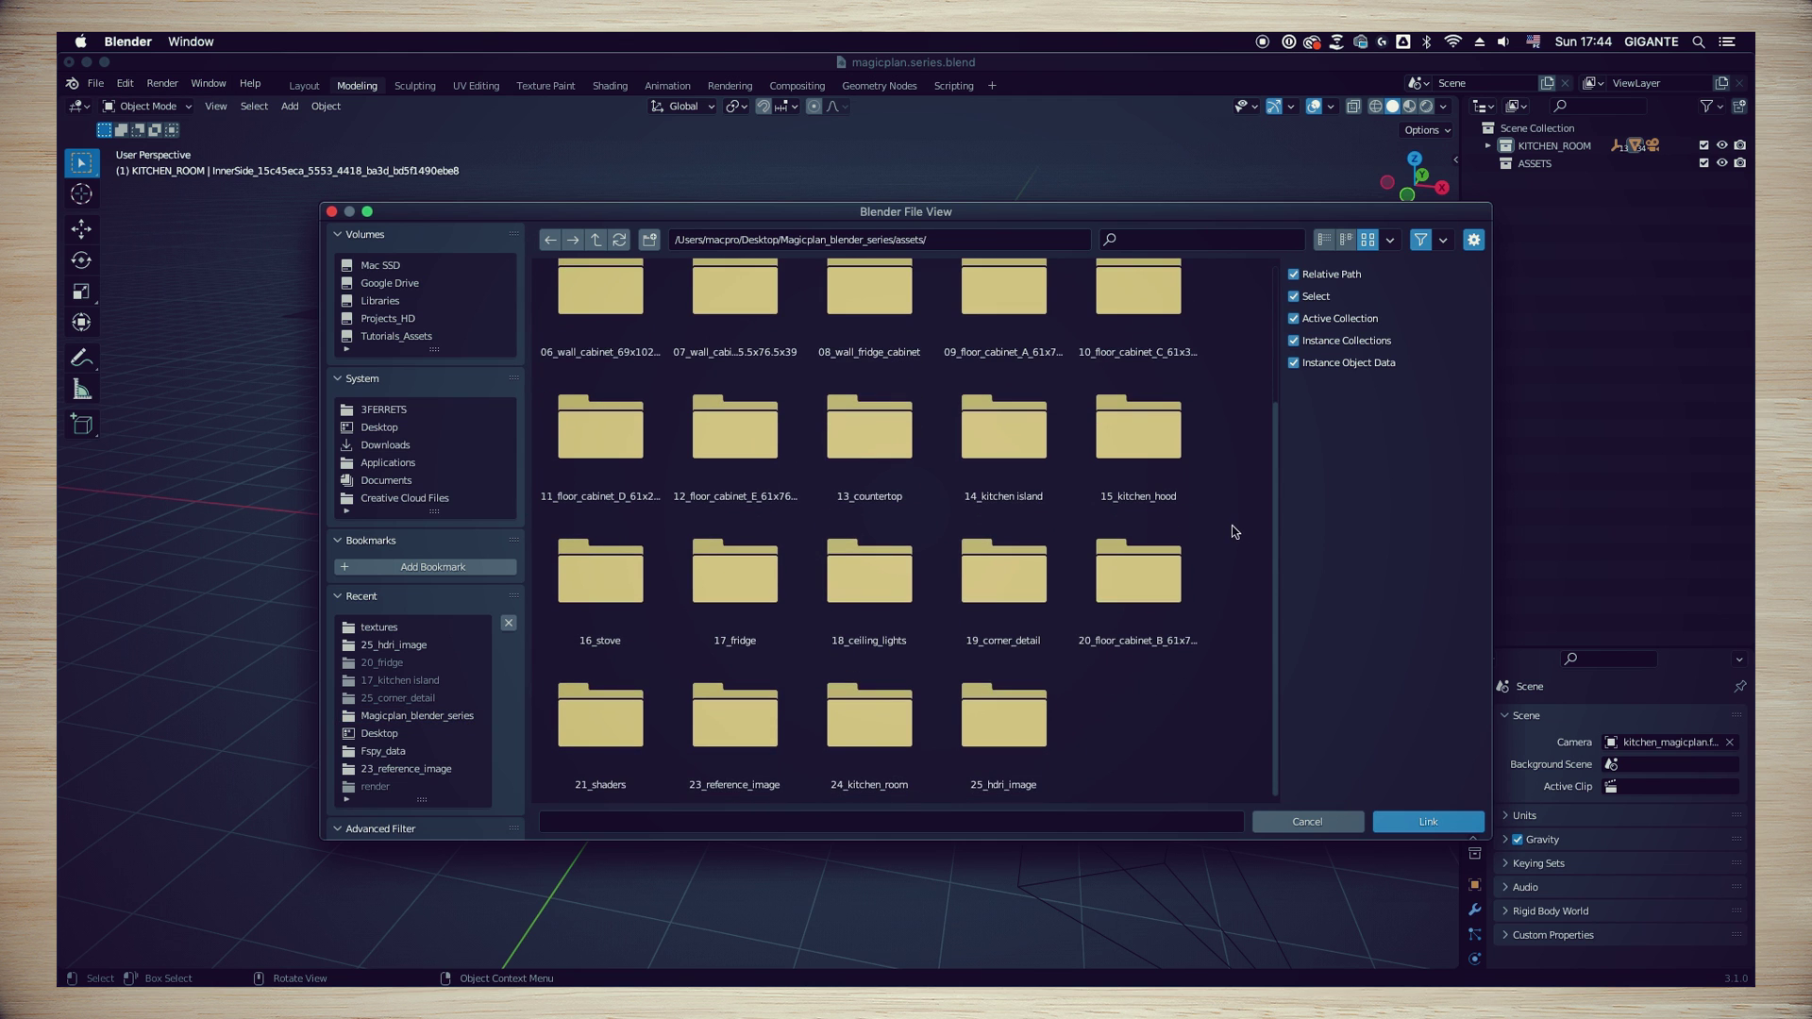
pyautogui.scroll(4, 1233, 531)
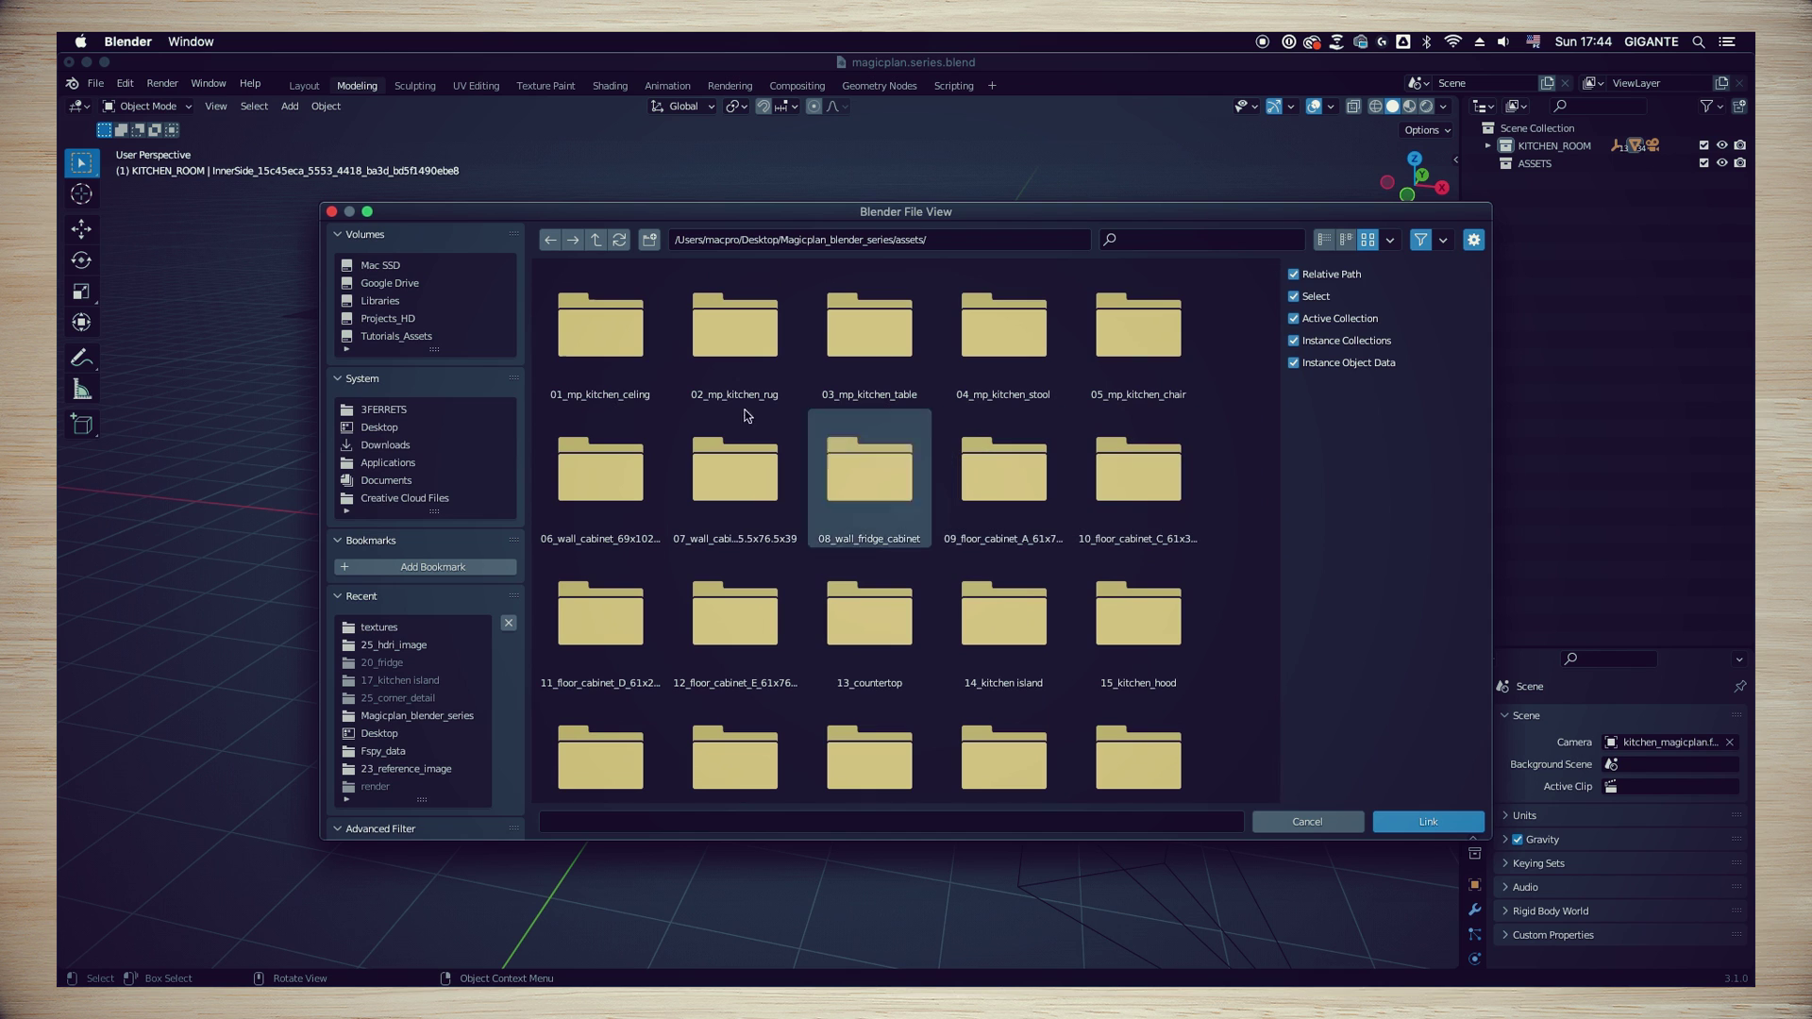
pyautogui.click(600, 337)
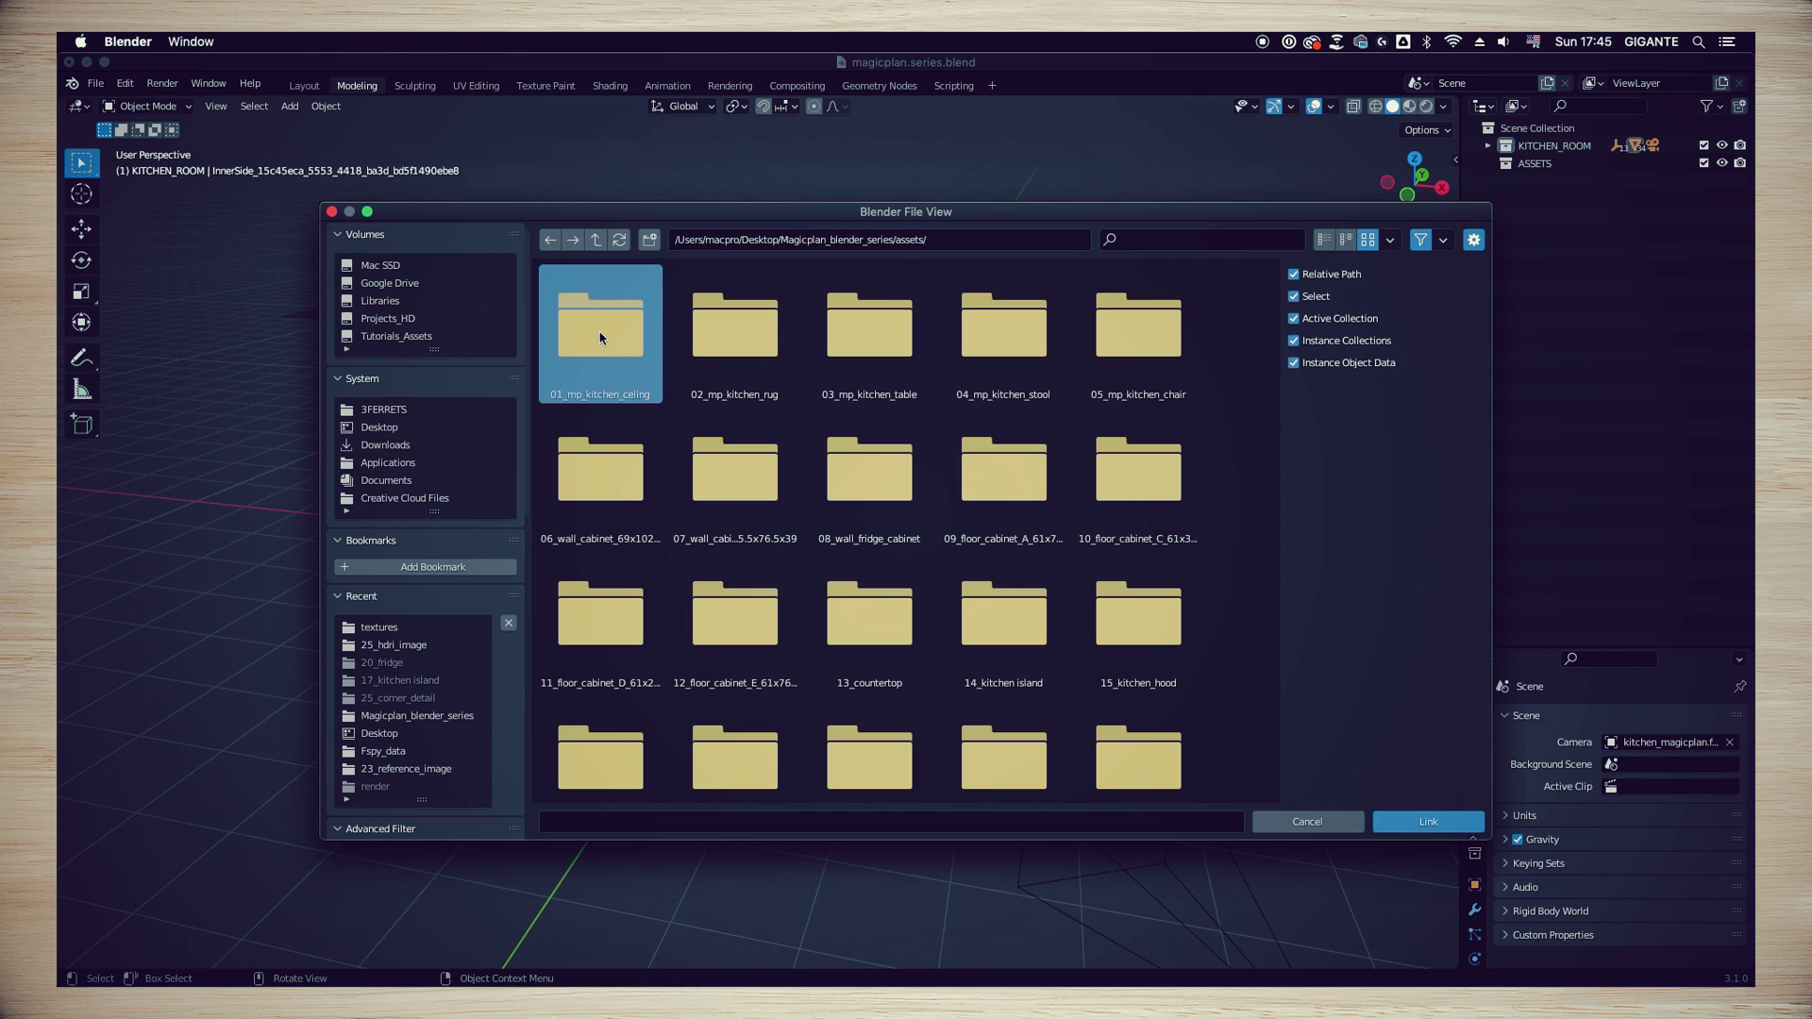
pyautogui.doubleClick(600, 338)
# Link the 01_mp_kitchen_celing collection from its .blend, then orbit and deselect
pyautogui.doubleClick(751, 336)
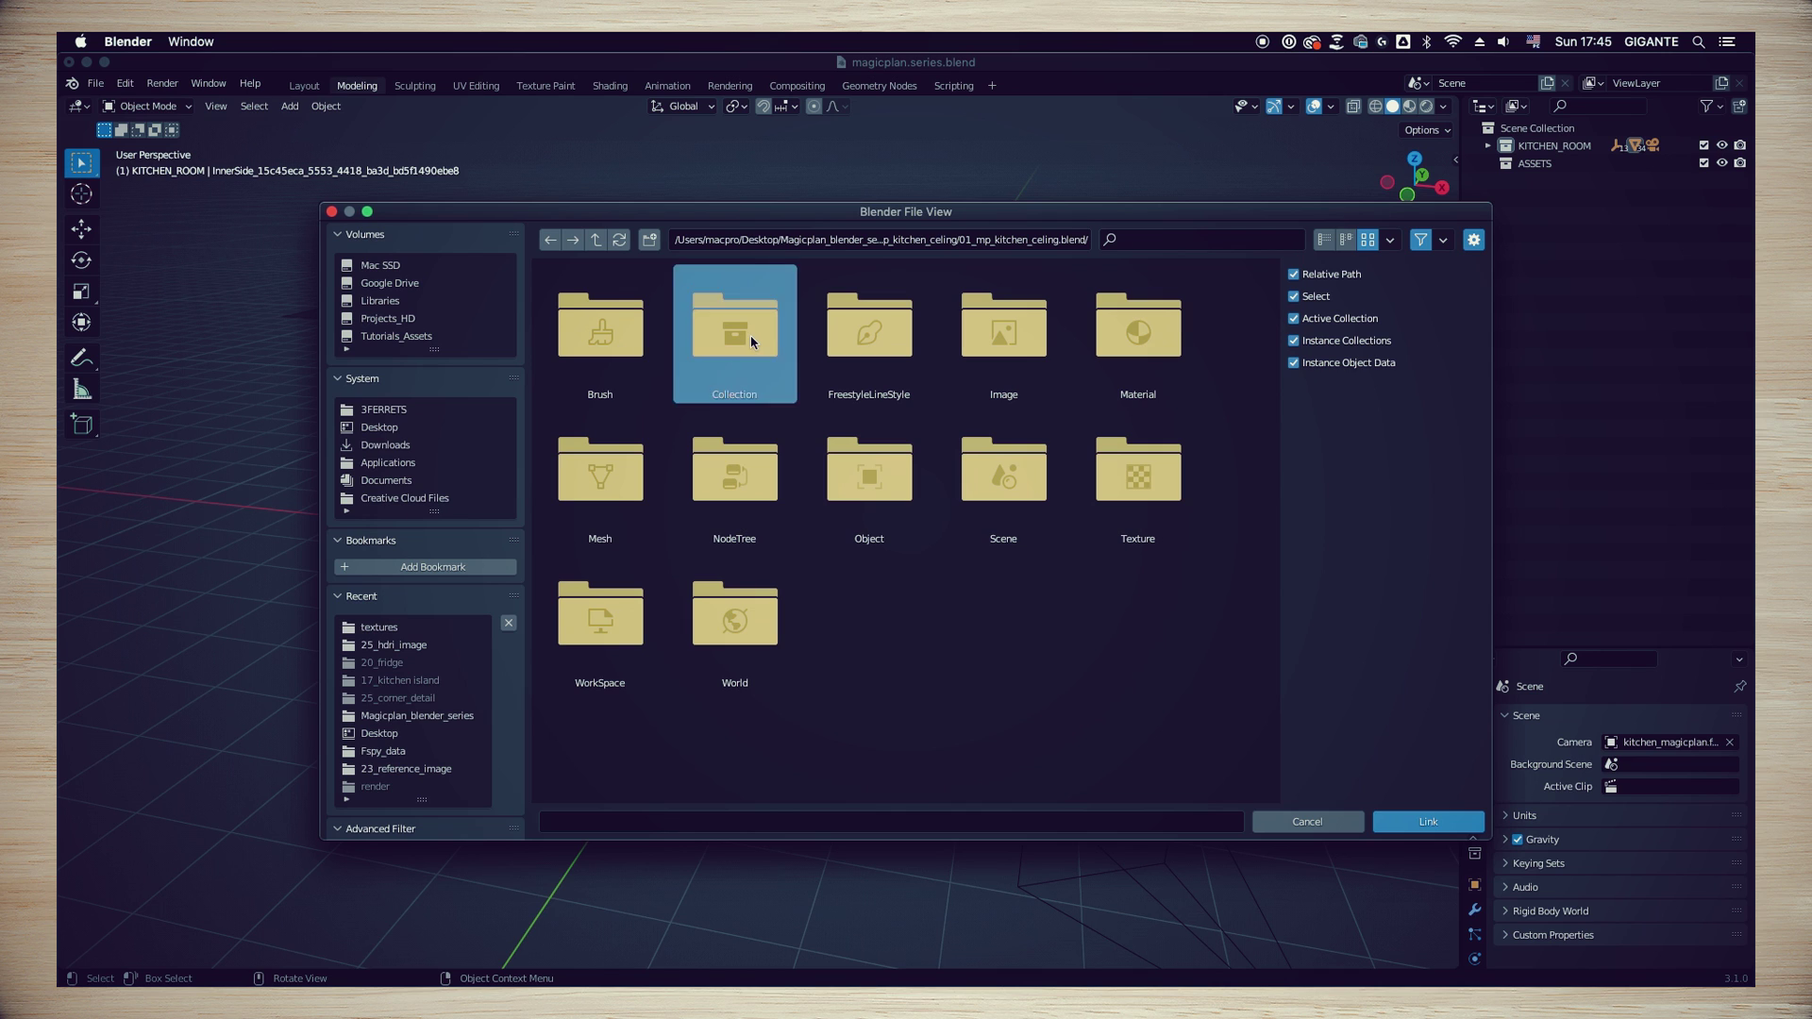
pyautogui.doubleClick(751, 336)
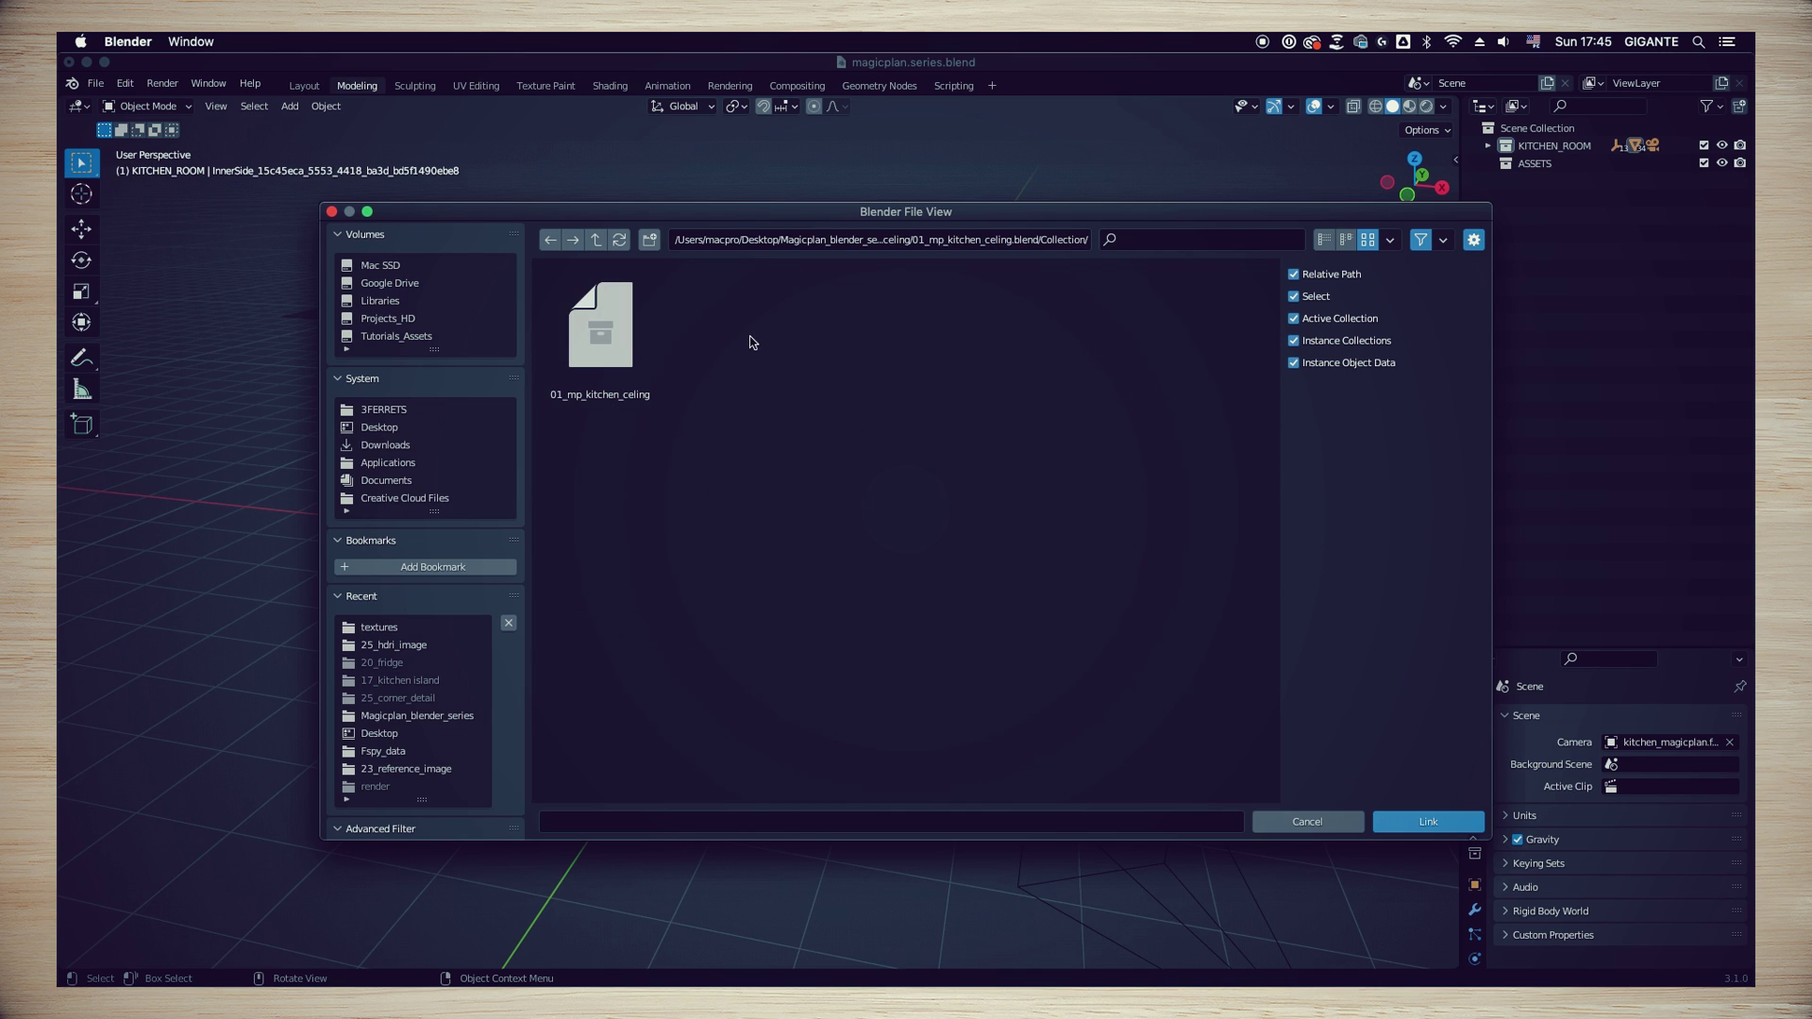
pyautogui.click(619, 328)
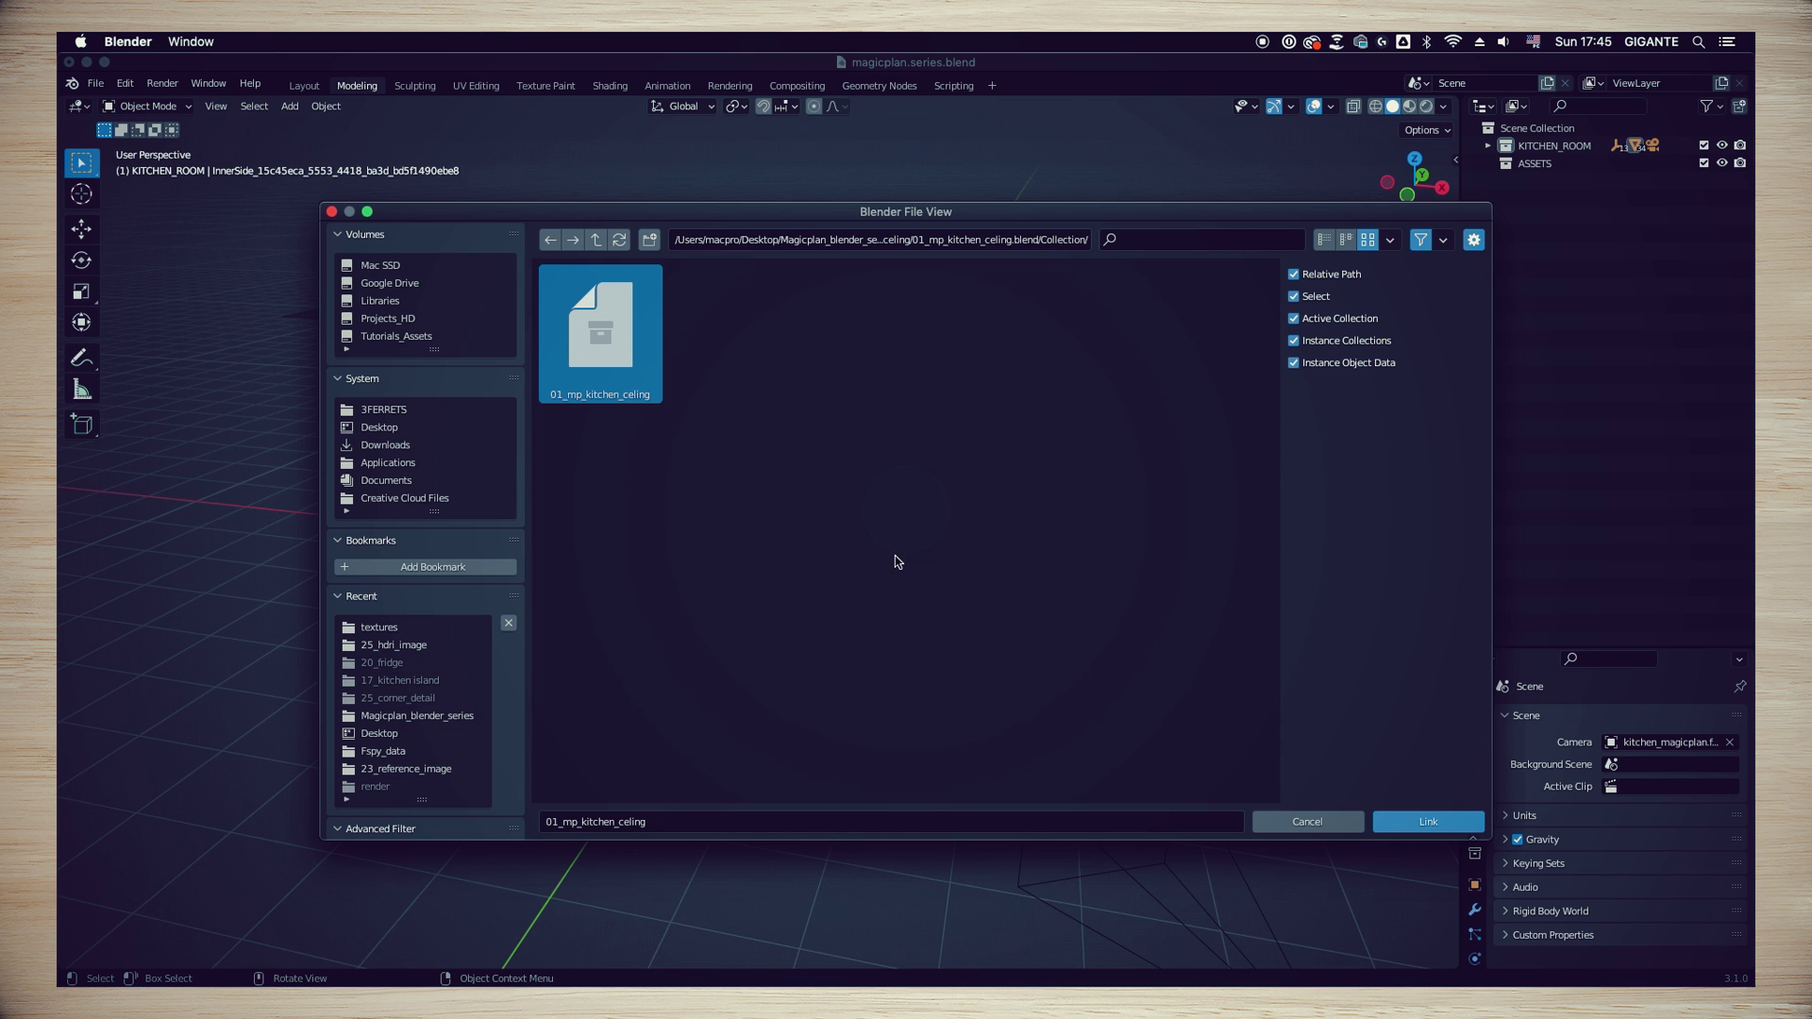
pyautogui.click(1388, 821)
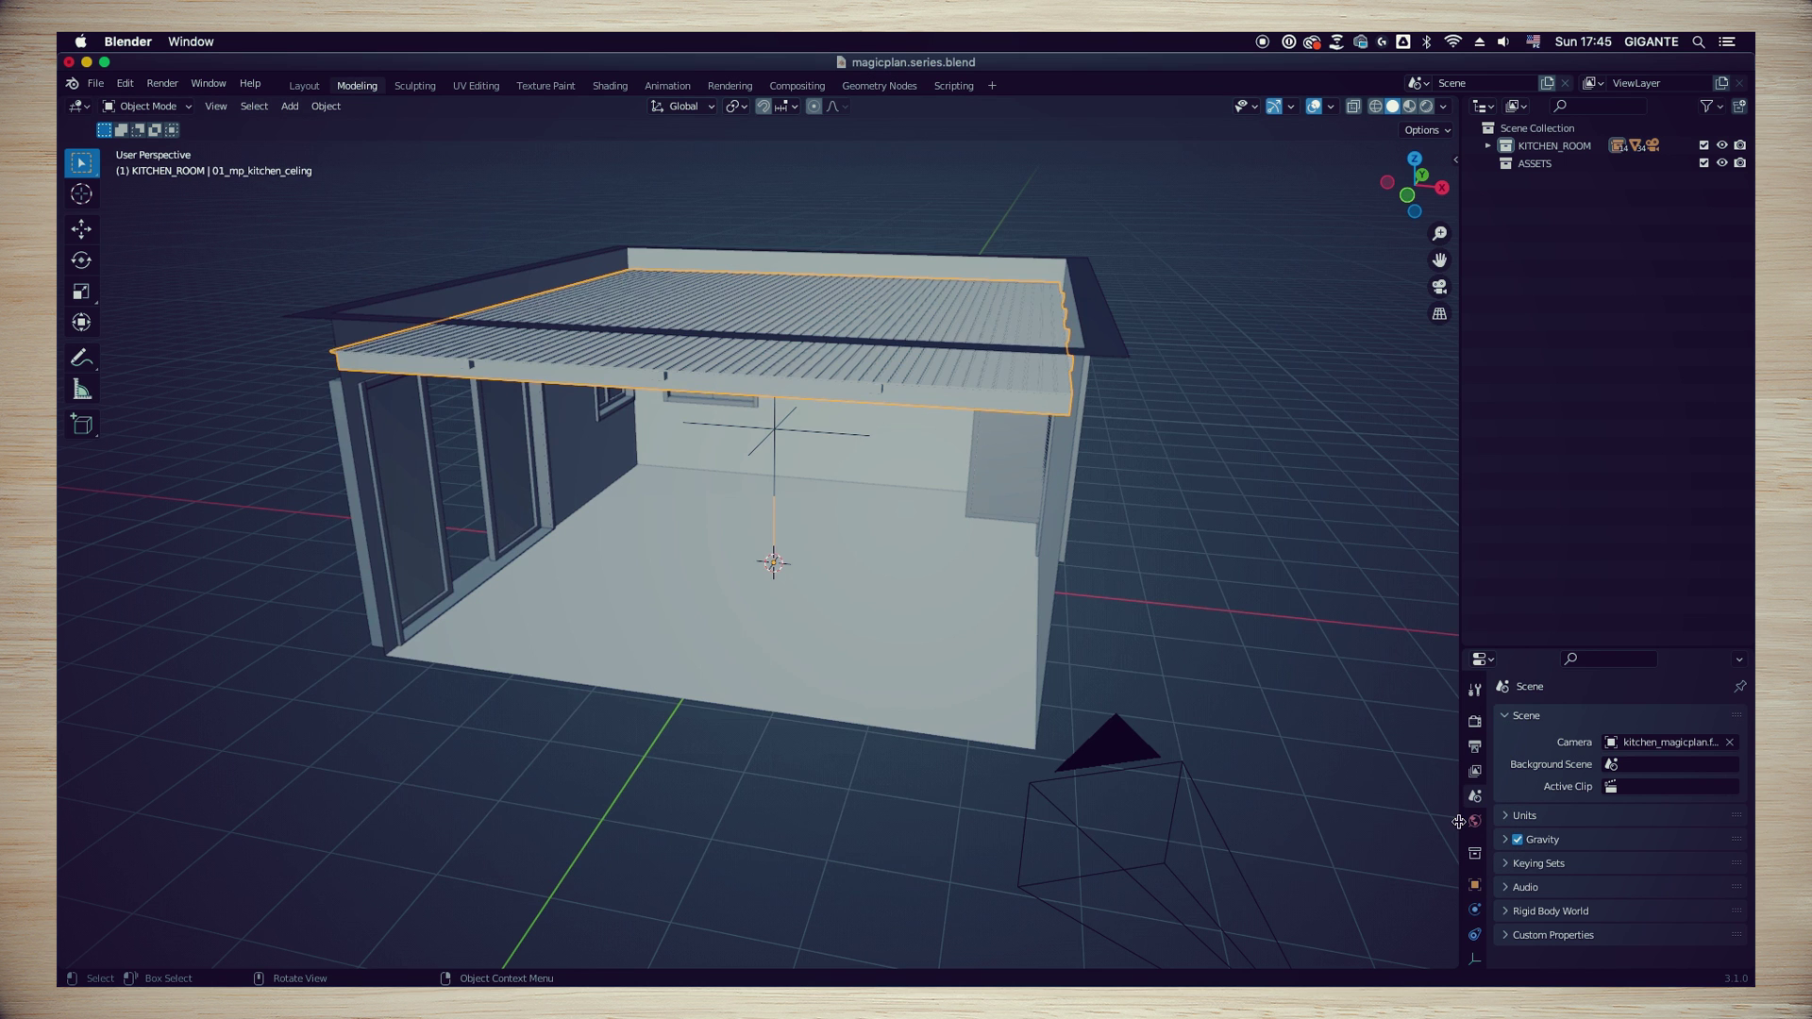
pyautogui.moveTo(608, 798); pyautogui.dragTo(753, 774, button='middle')
pyautogui.click(1248, 397)
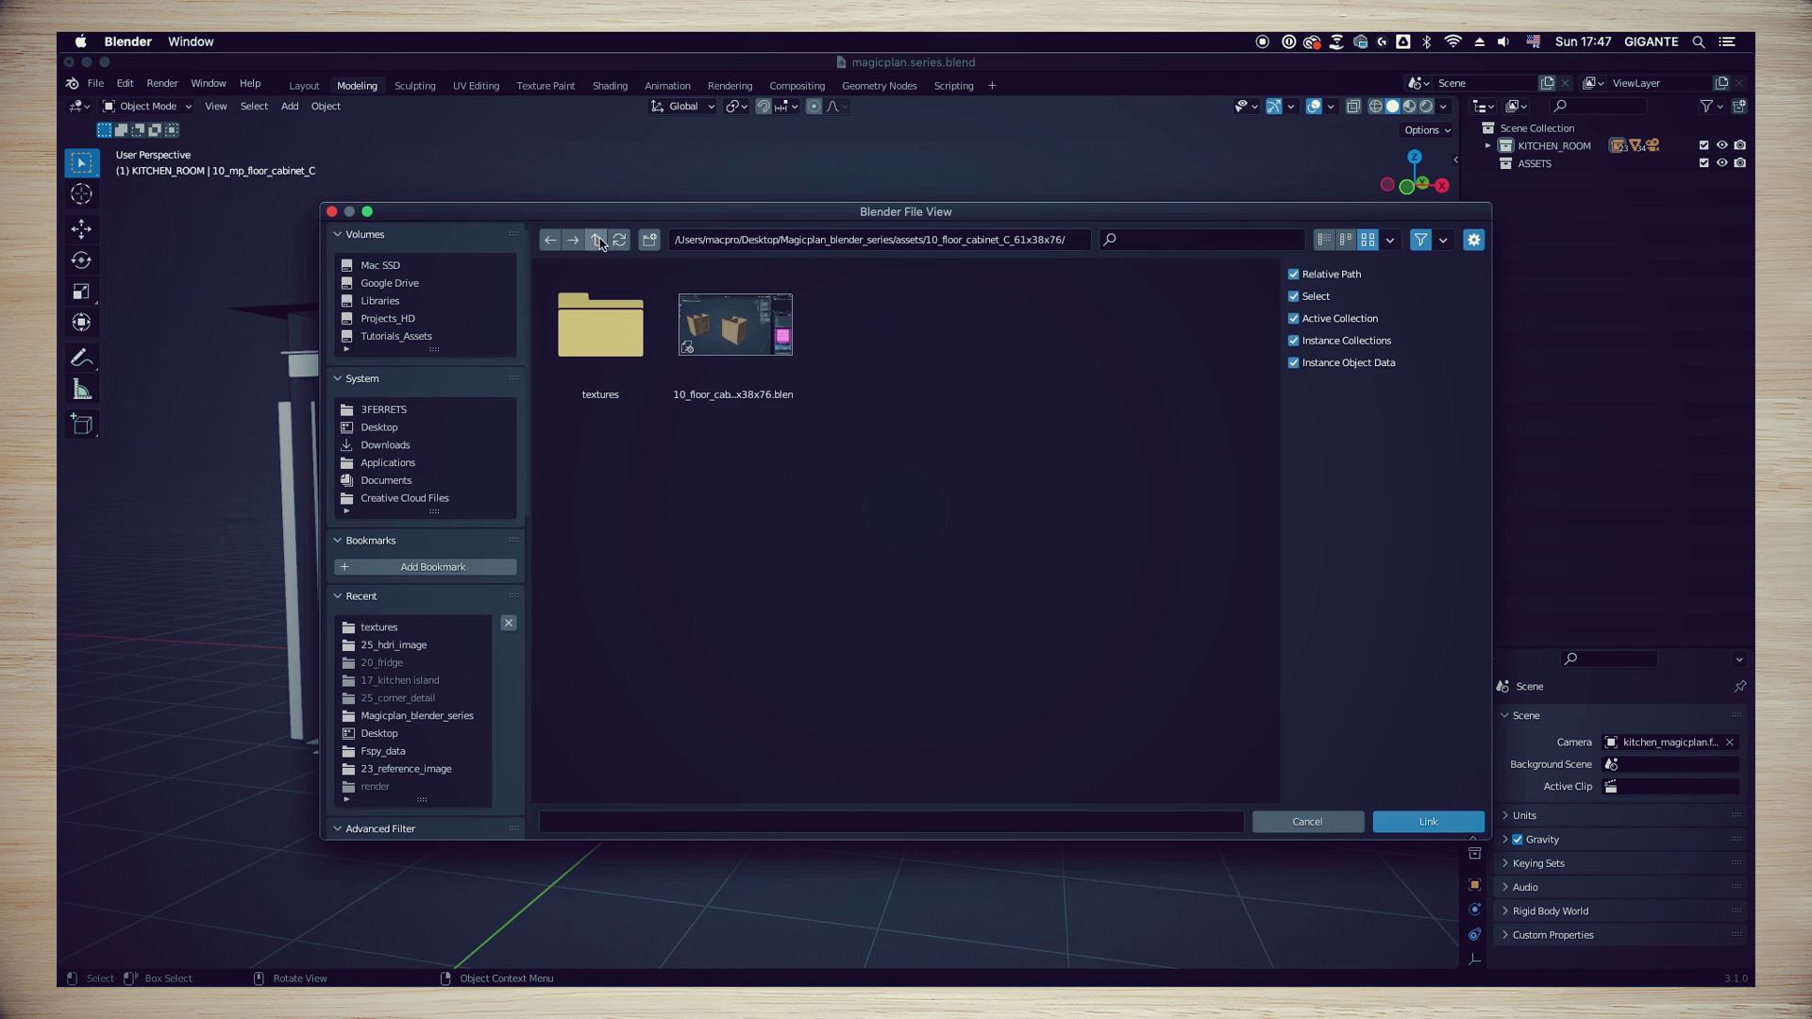
# Link the 11_mp_floor_cabinet_D collection into the kitchen scene
pyautogui.click(596, 239)
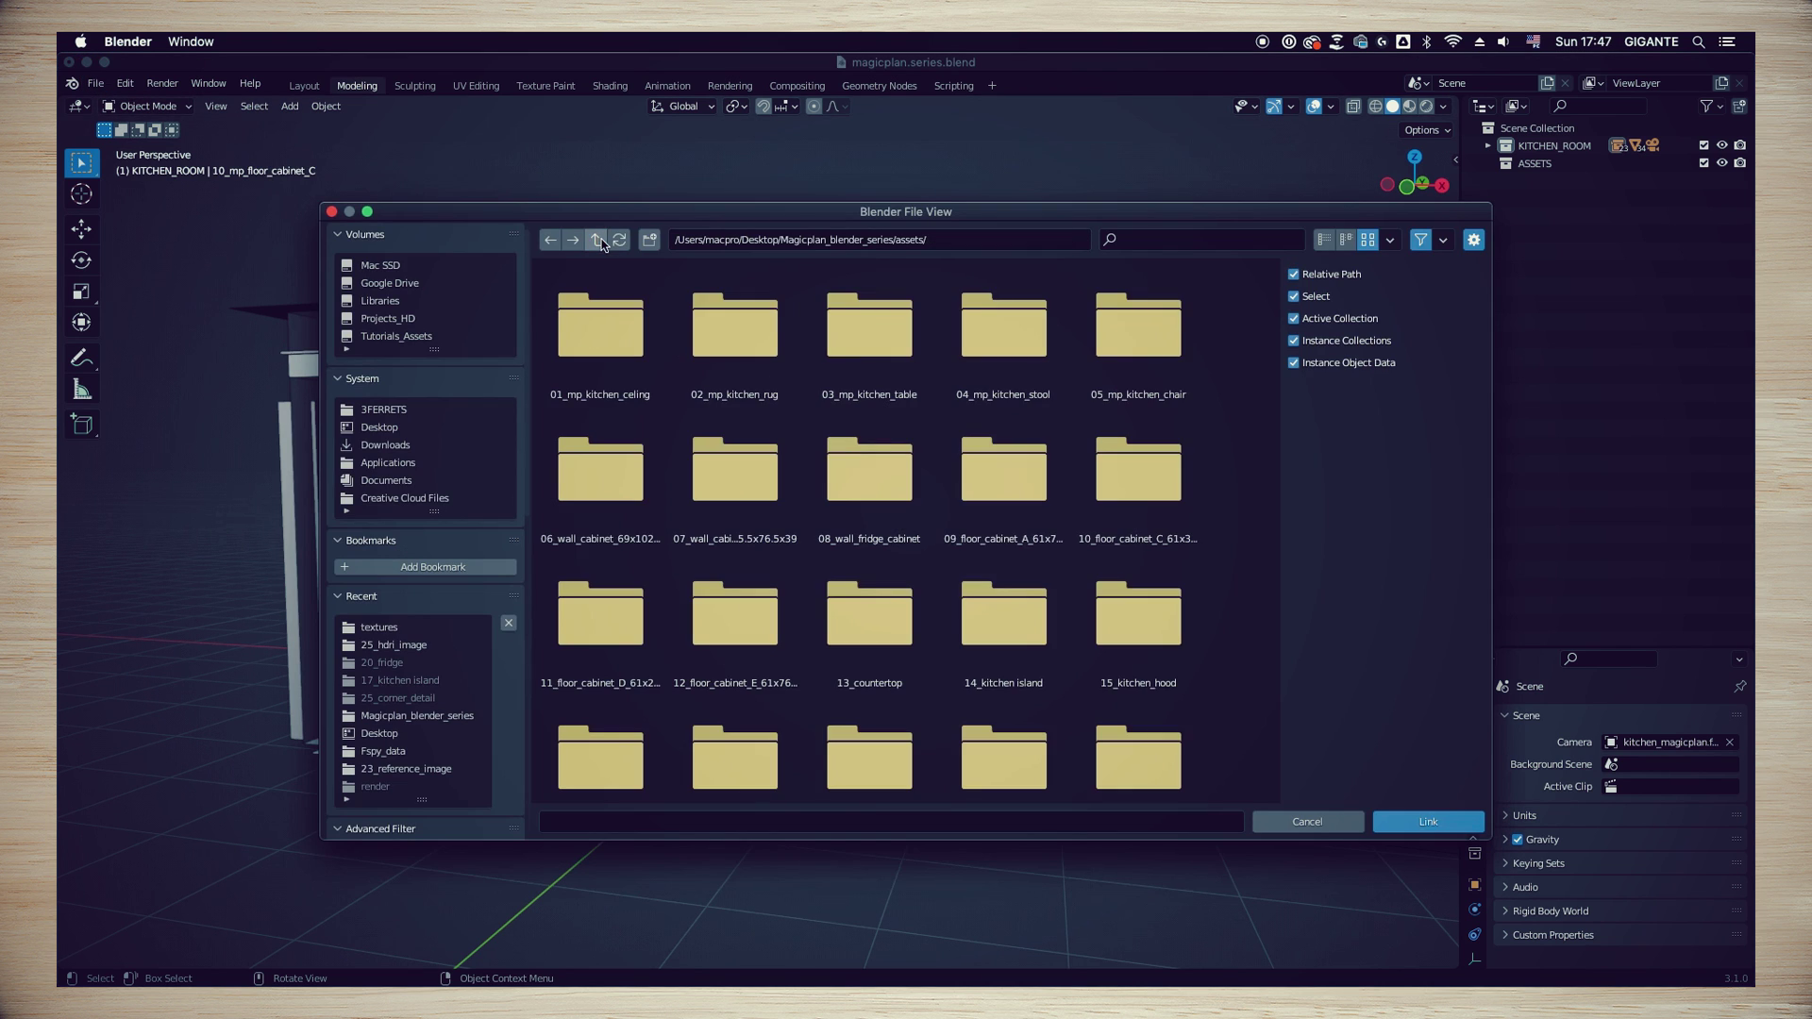
pyautogui.doubleClick(601, 604)
pyautogui.doubleClick(738, 359)
pyautogui.click(600, 325)
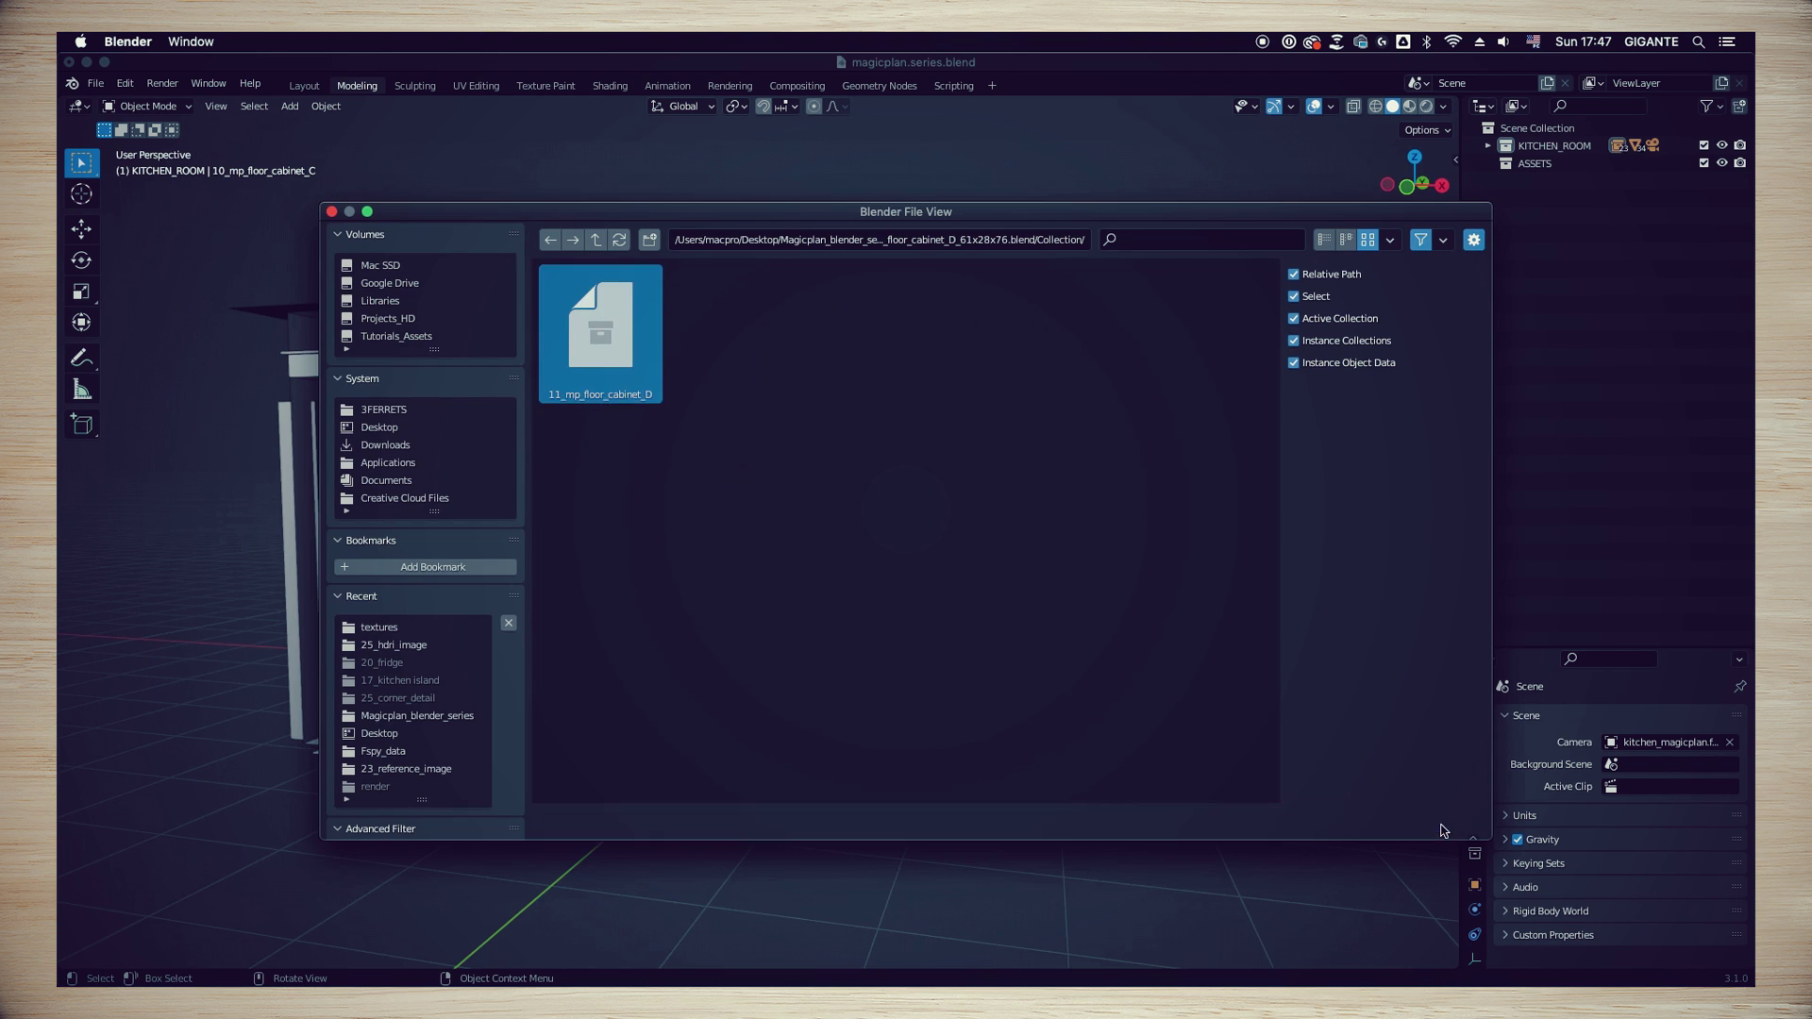
pyautogui.click(1429, 822)
# Link the 12_mp_floor_cabinet_E collection through File > Link
pyautogui.click(95, 83)
pyautogui.click(142, 260)
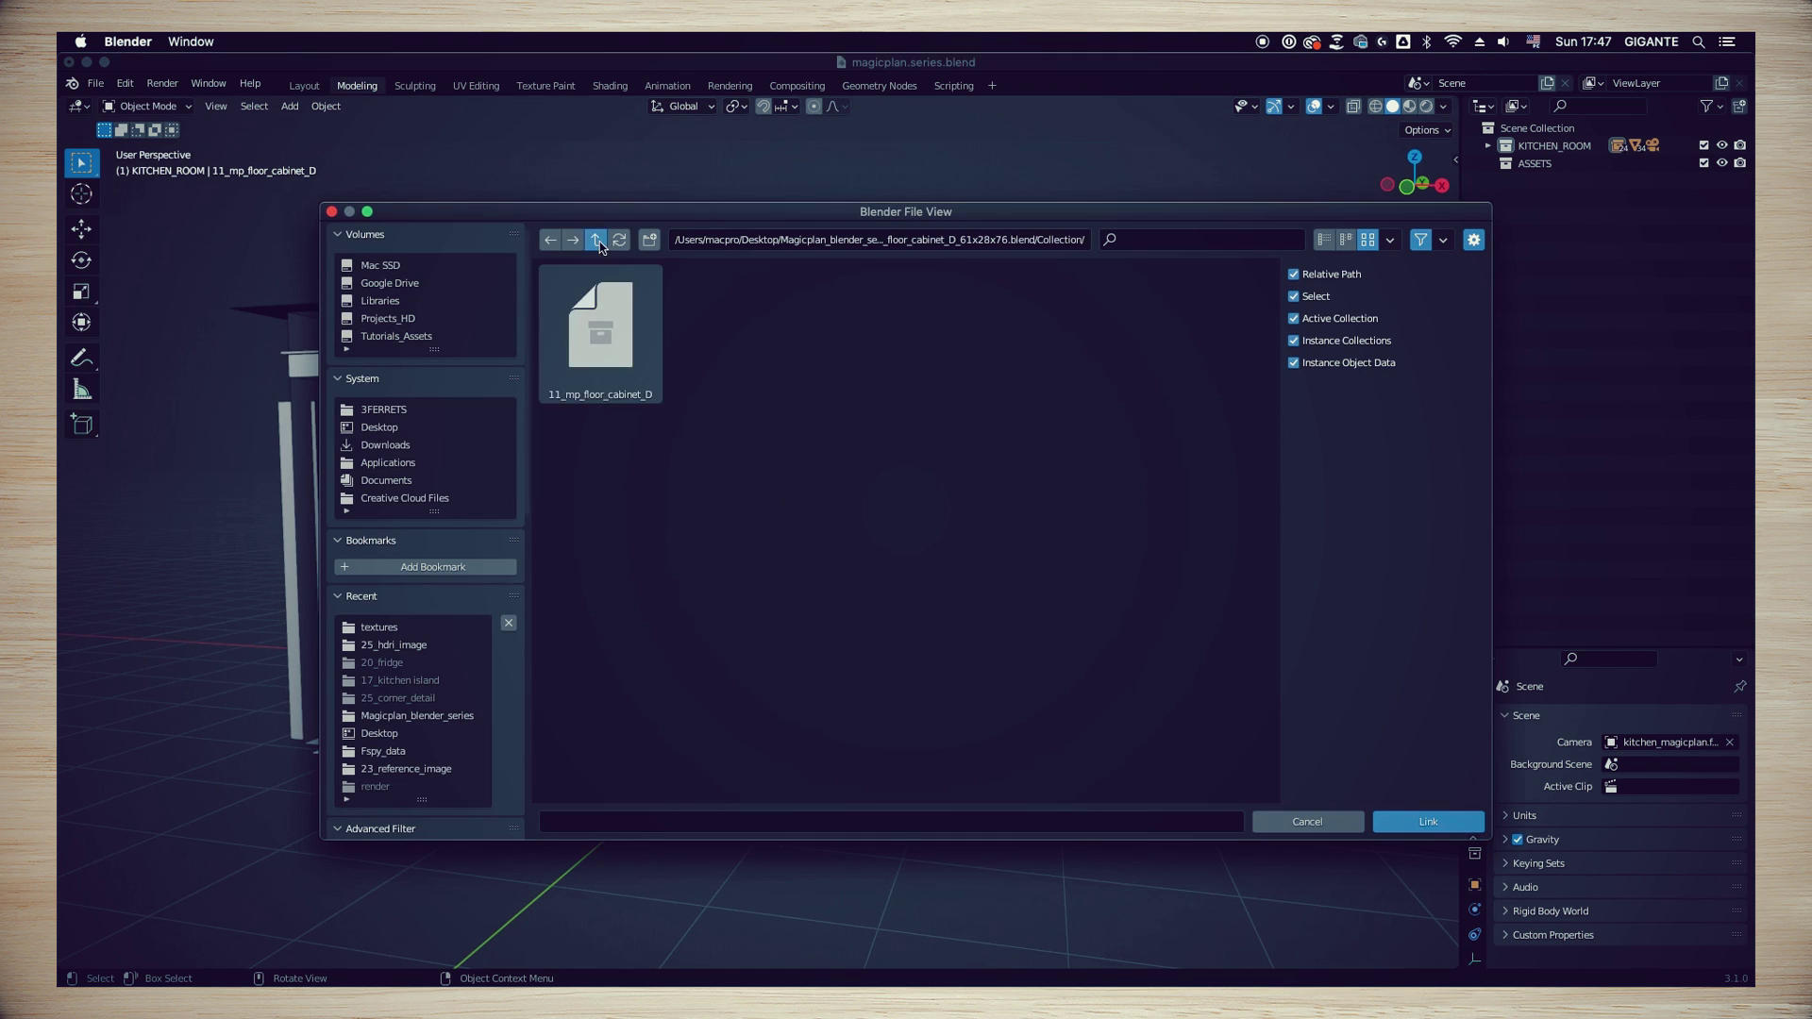
pyautogui.click(595, 240)
pyautogui.doubleClick(735, 614)
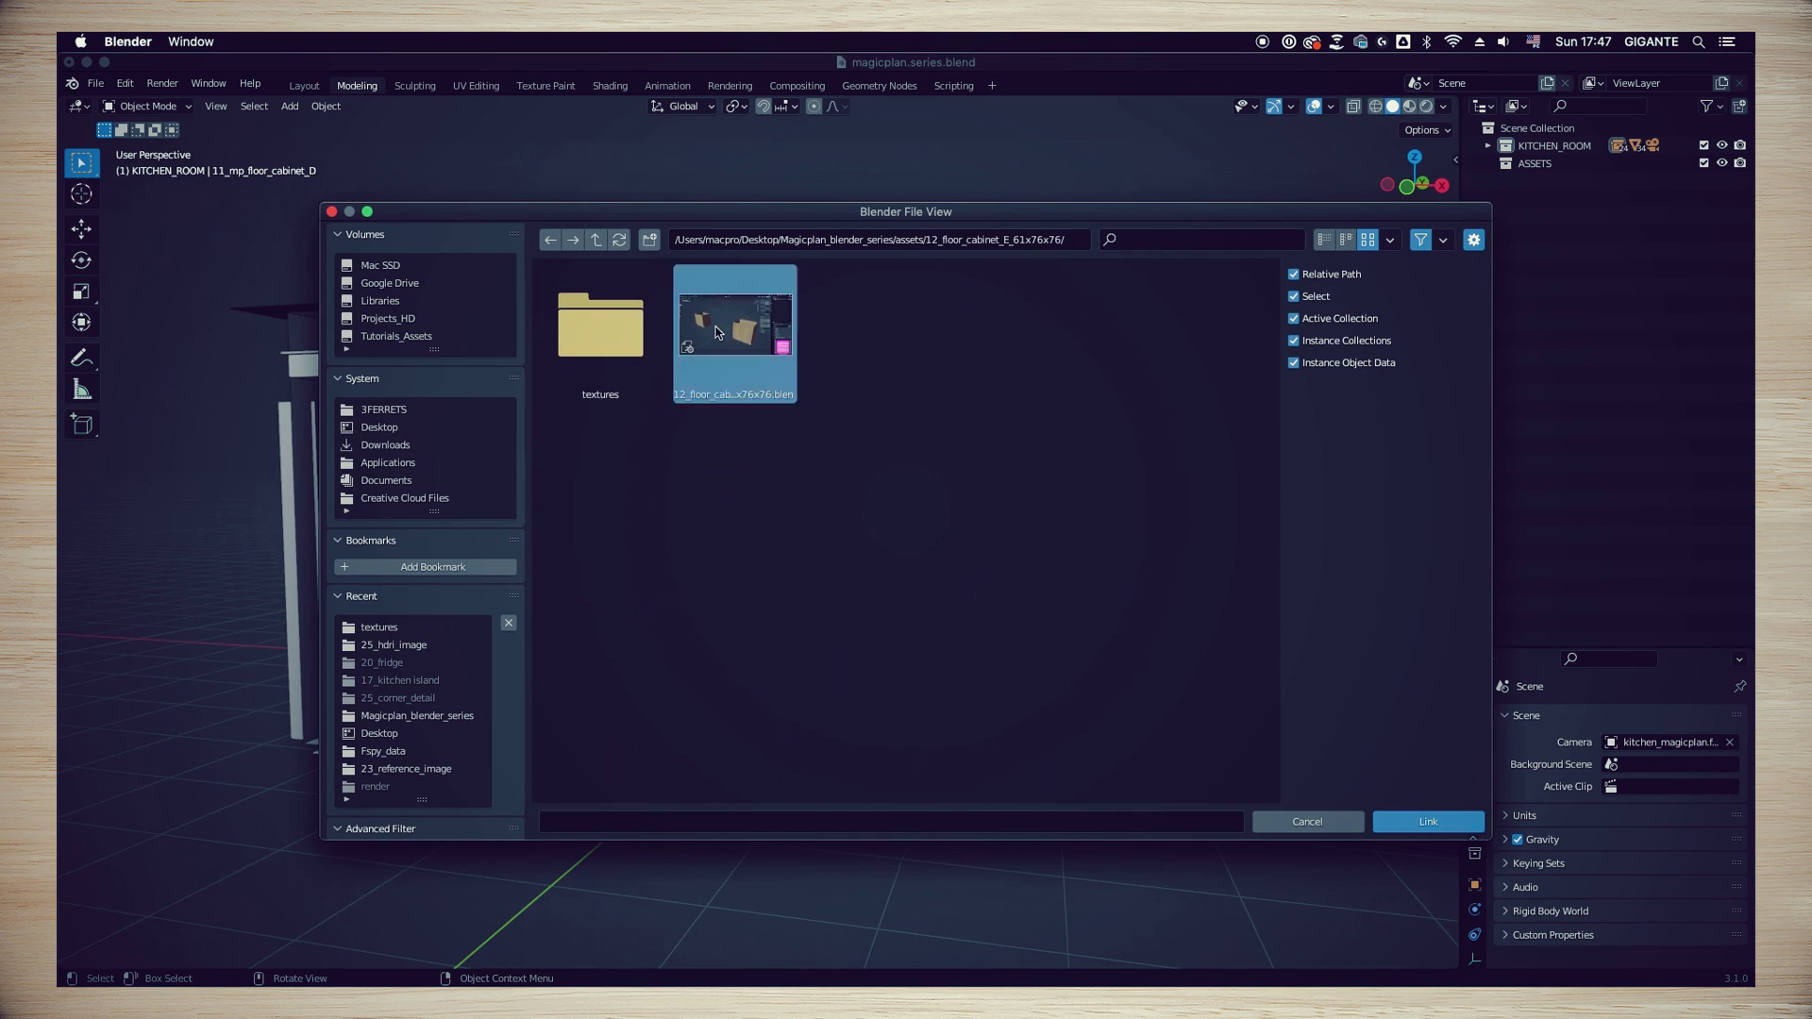
pyautogui.doubleClick(737, 335)
pyautogui.doubleClick(604, 331)
pyautogui.click(609, 346)
pyautogui.click(1428, 821)
# Link the 13_countertop collection into the kitchen
pyautogui.click(95, 83)
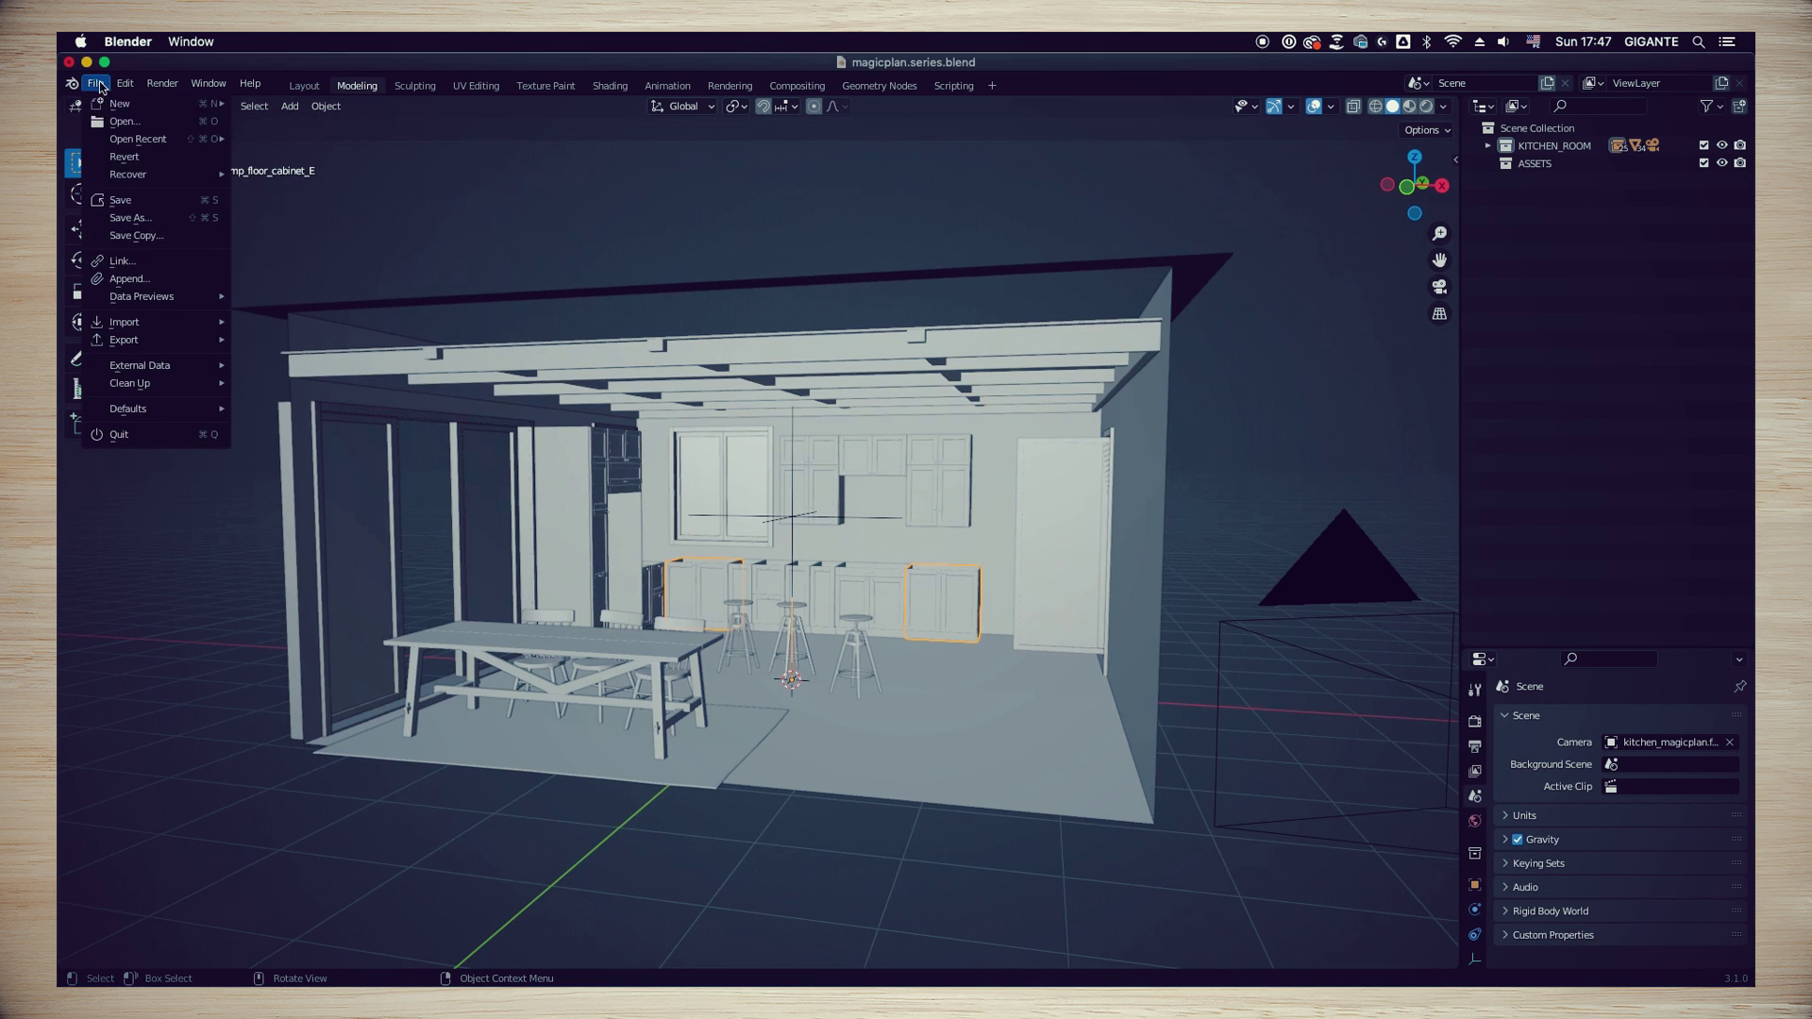
pyautogui.click(161, 263)
pyautogui.click(595, 239)
pyautogui.click(596, 240)
pyautogui.click(595, 239)
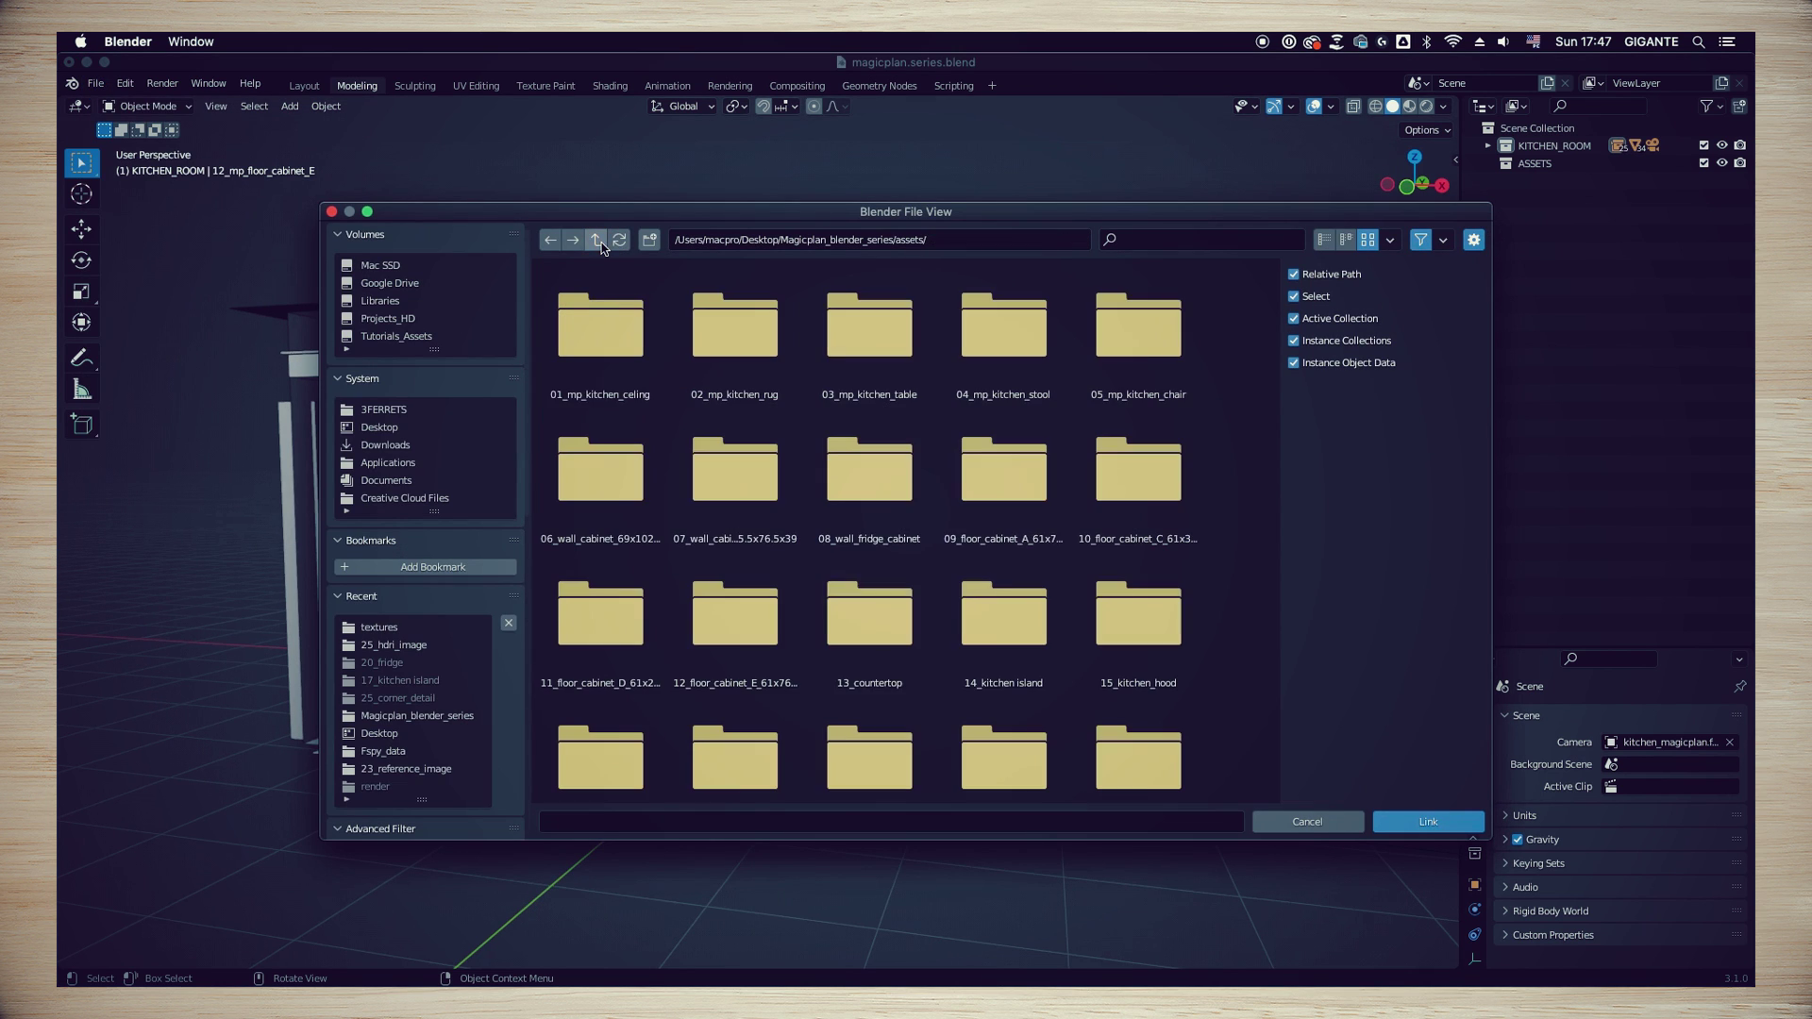
pyautogui.doubleClick(869, 614)
pyautogui.doubleClick(735, 335)
pyautogui.doubleClick(735, 335)
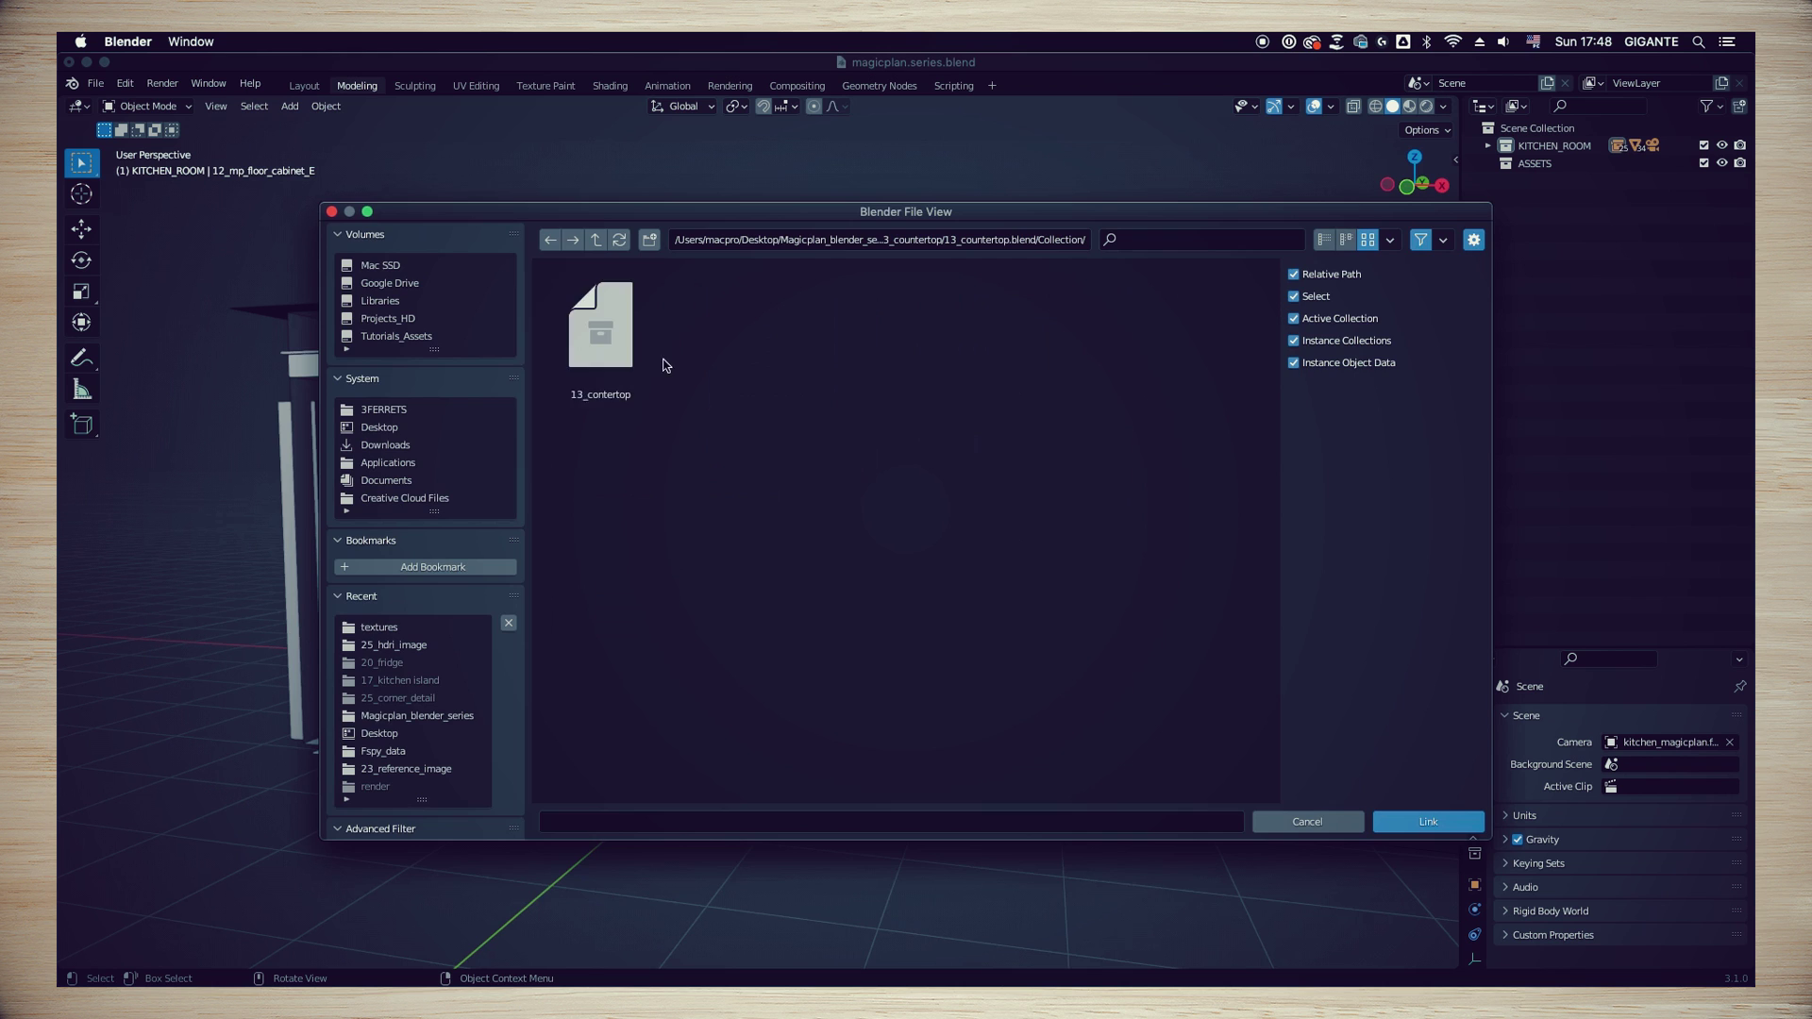
pyautogui.click(600, 335)
pyautogui.click(1478, 822)
# Link the 14_kitchen island collection into the scene
pyautogui.click(95, 83)
pyautogui.click(161, 263)
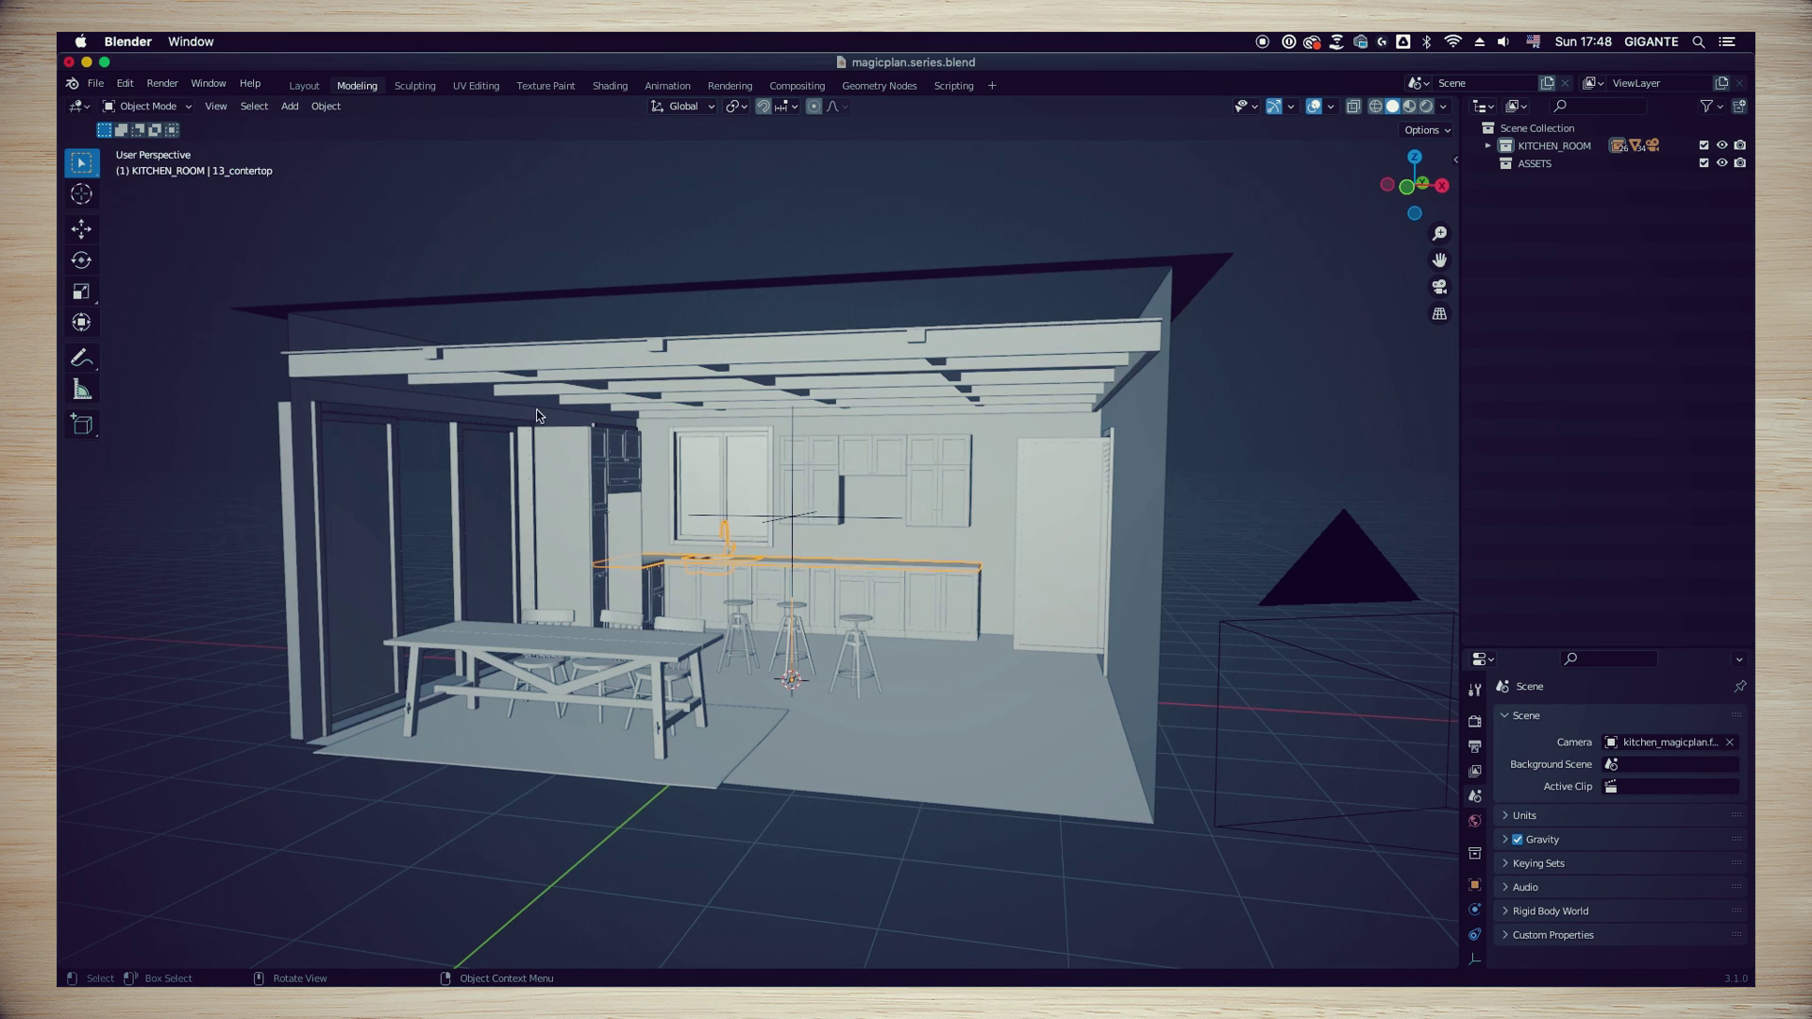
pyautogui.click(596, 240)
pyautogui.click(595, 239)
pyautogui.click(596, 240)
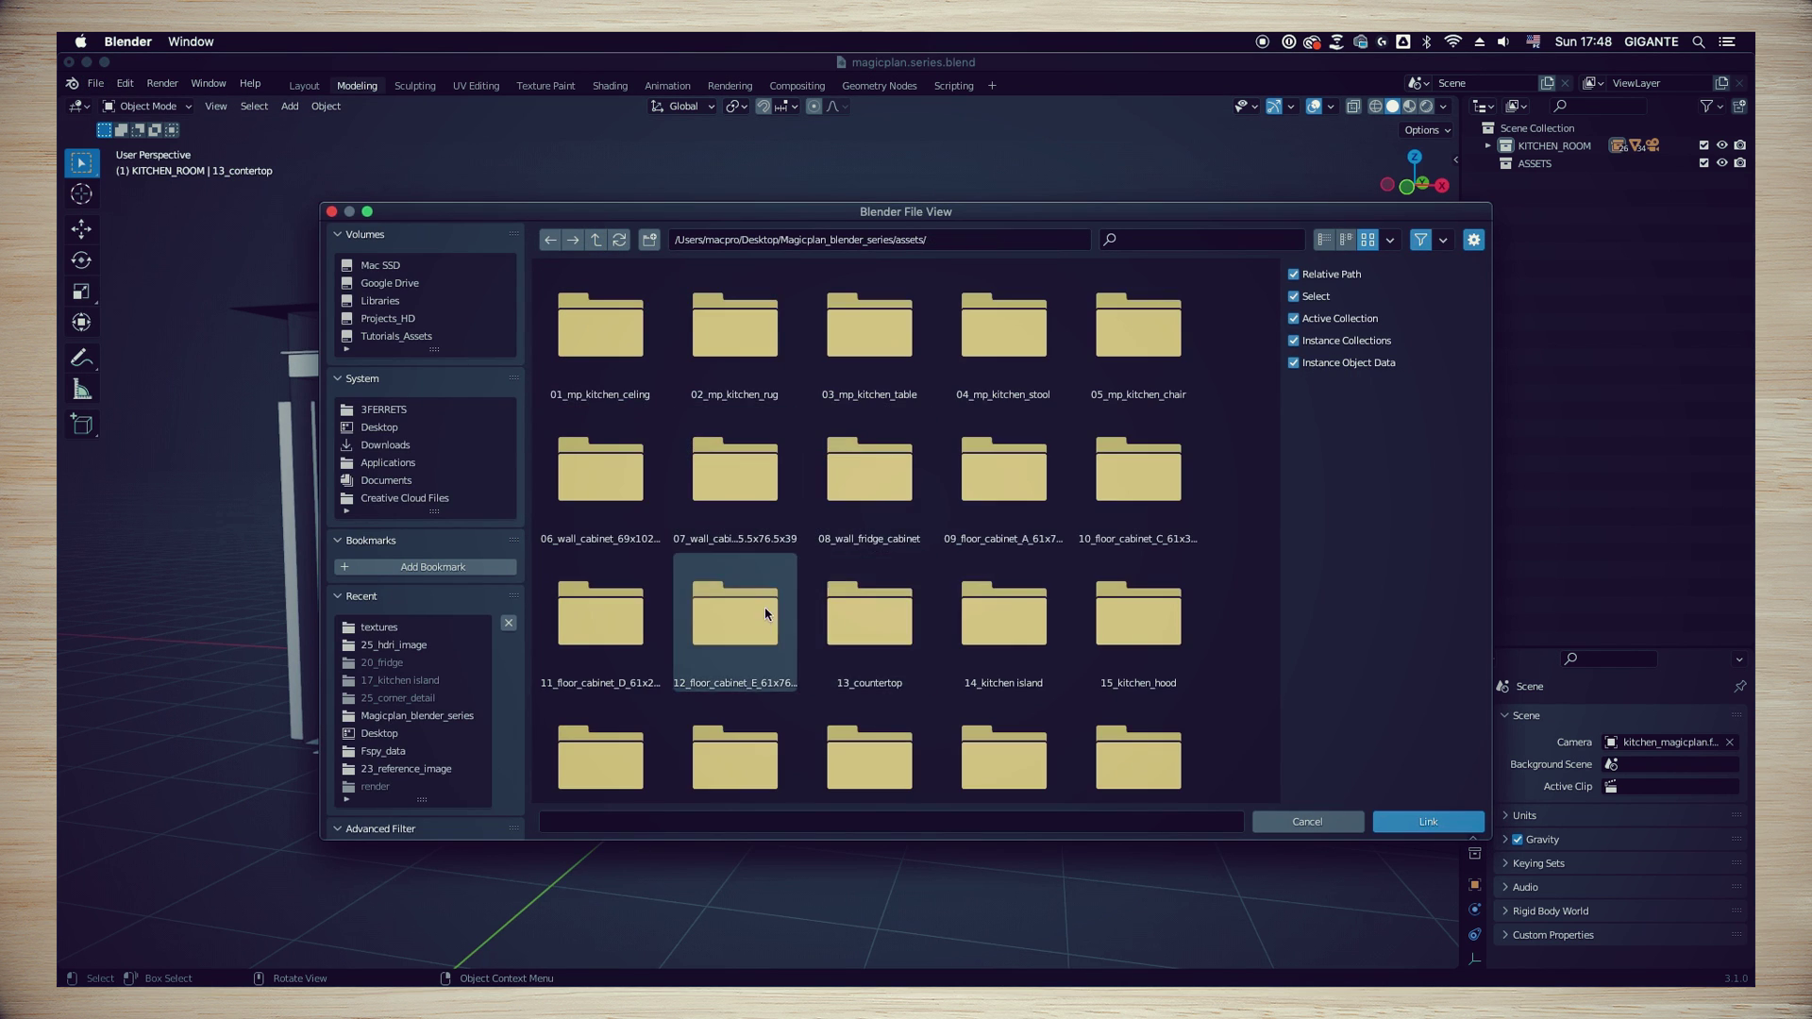
pyautogui.doubleClick(1029, 632)
pyautogui.doubleClick(735, 324)
pyautogui.doubleClick(735, 335)
pyautogui.click(601, 335)
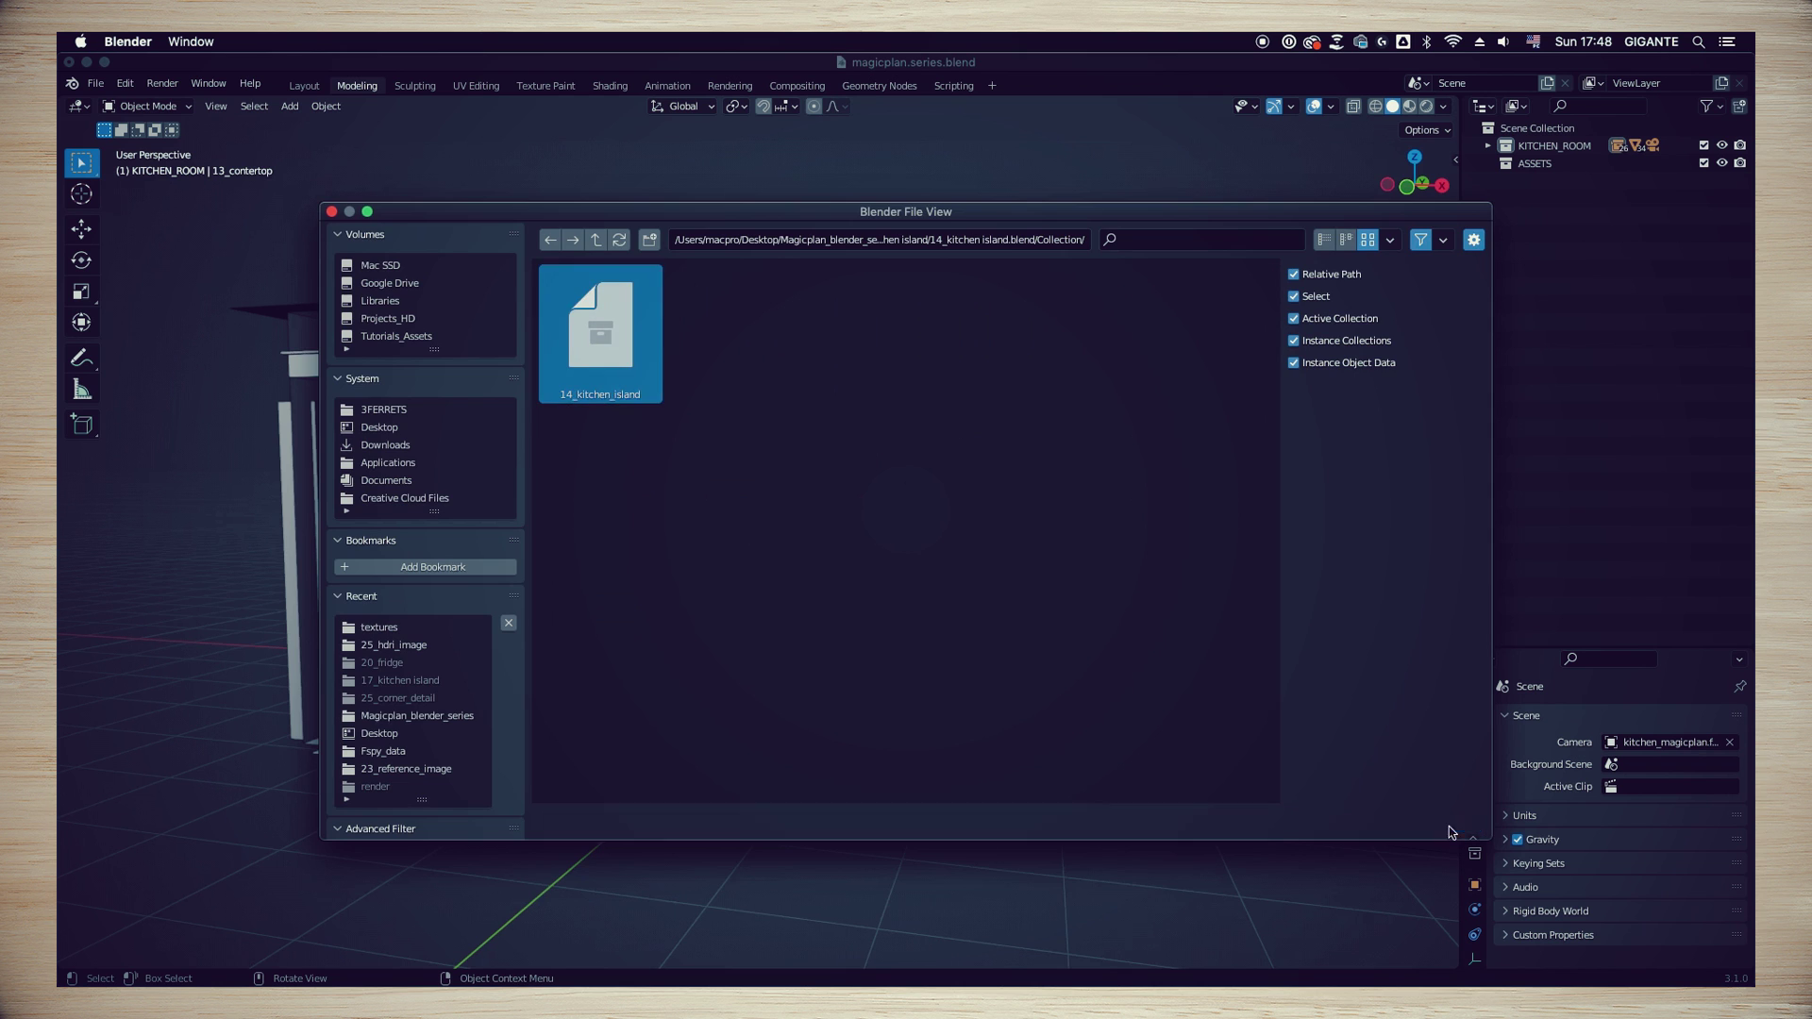
pyautogui.click(1448, 823)
# Link the 15_kitchen_hood collection into the scene
pyautogui.click(96, 83)
pyautogui.click(162, 264)
pyautogui.click(595, 240)
pyautogui.click(595, 240)
pyautogui.click(596, 240)
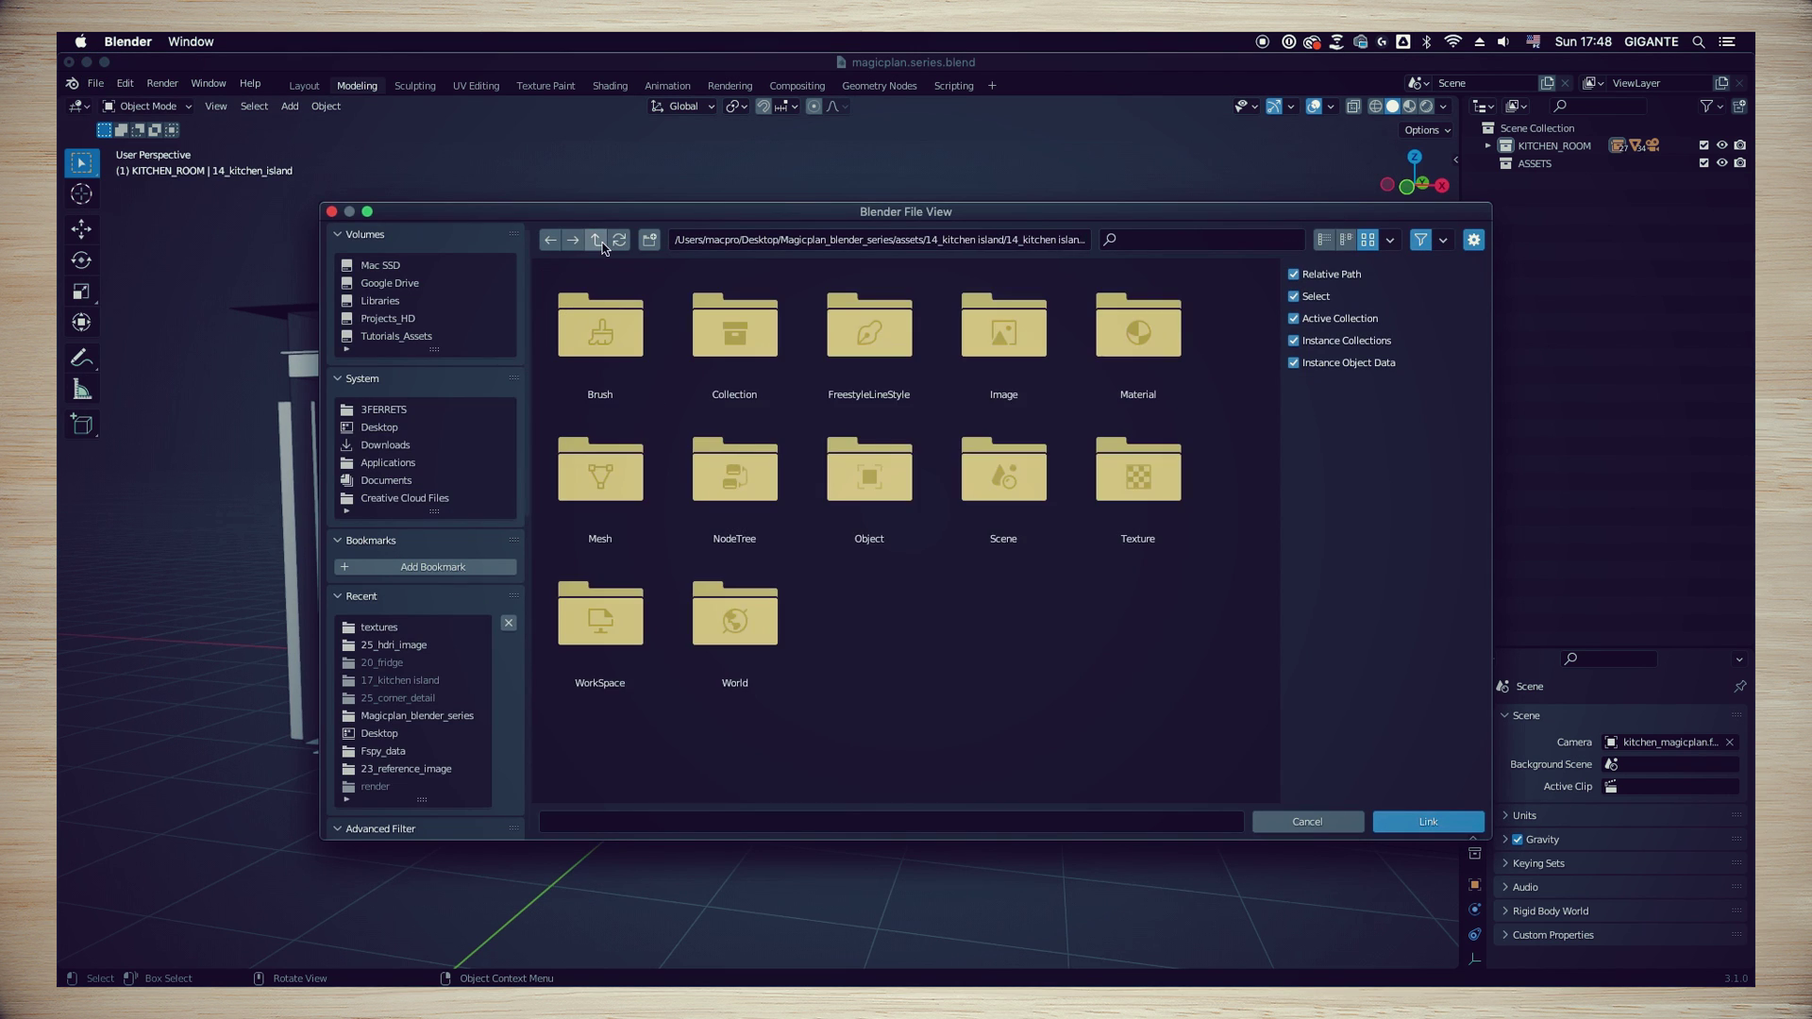
pyautogui.doubleClick(1125, 635)
pyautogui.doubleClick(735, 330)
pyautogui.doubleClick(736, 324)
pyautogui.click(601, 335)
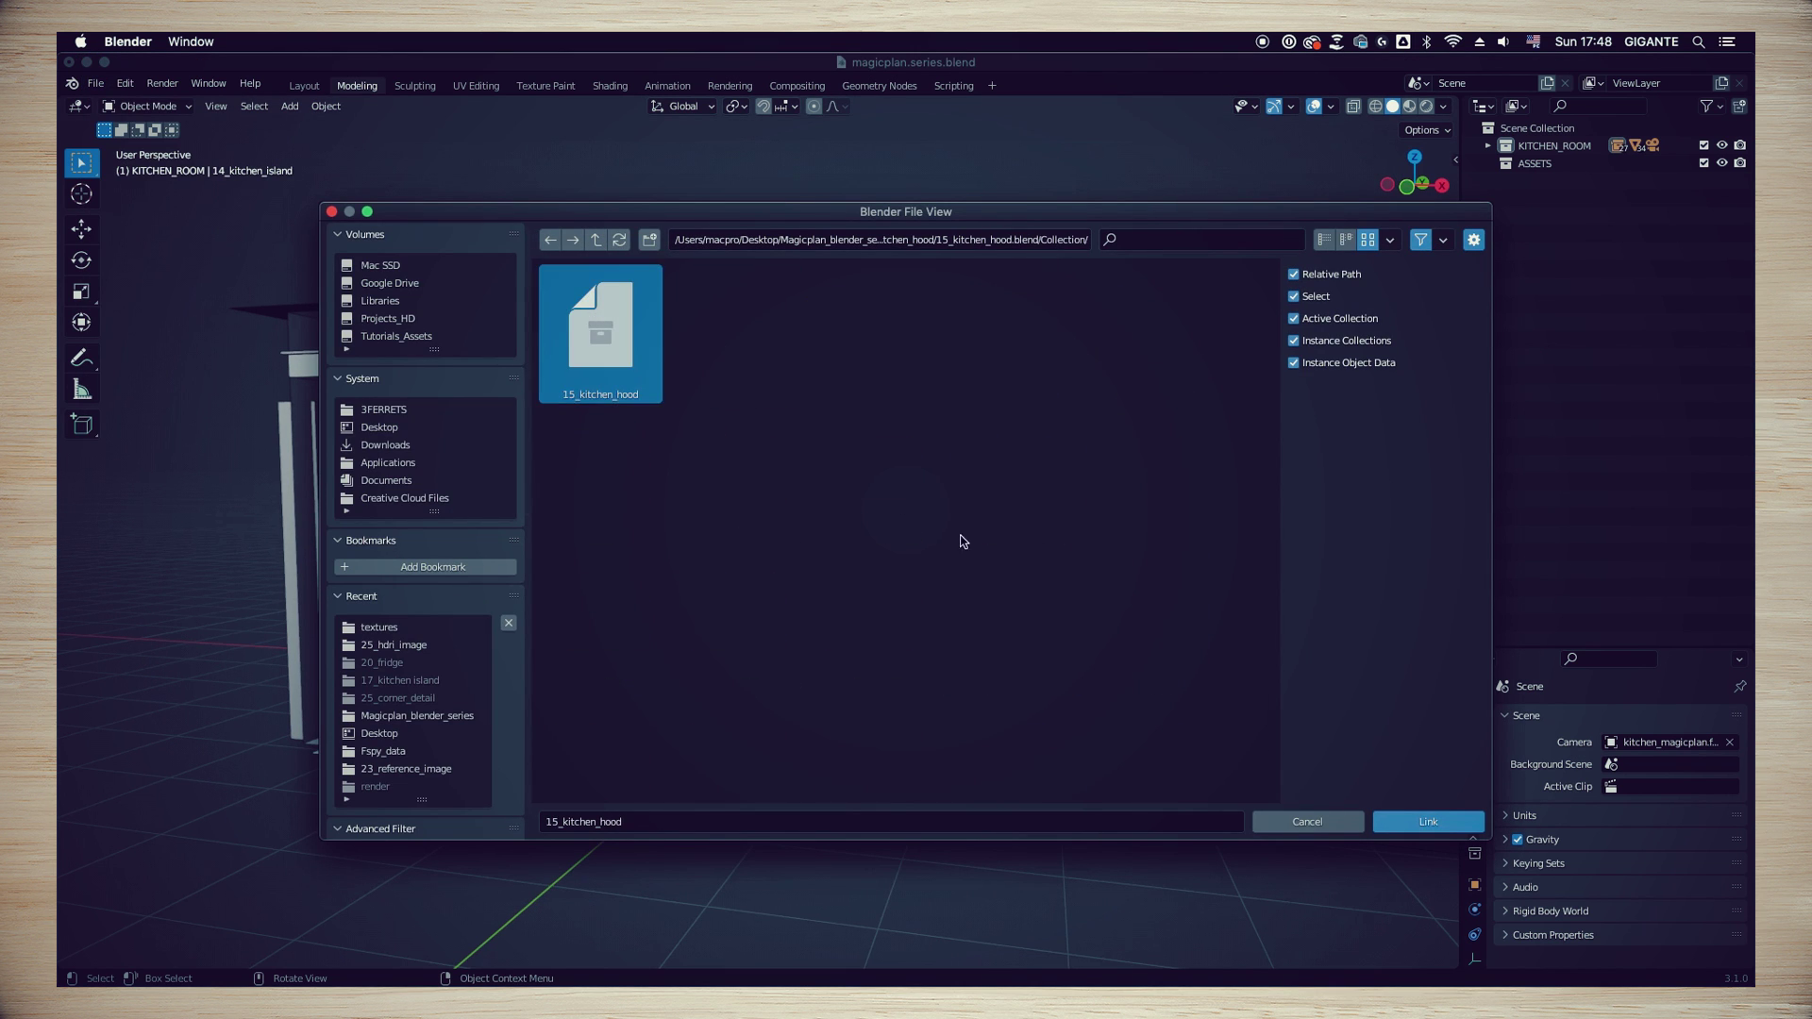
pyautogui.click(1429, 823)
# Link the 16_stove collection into the kitchen
pyautogui.click(96, 83)
pyautogui.click(161, 263)
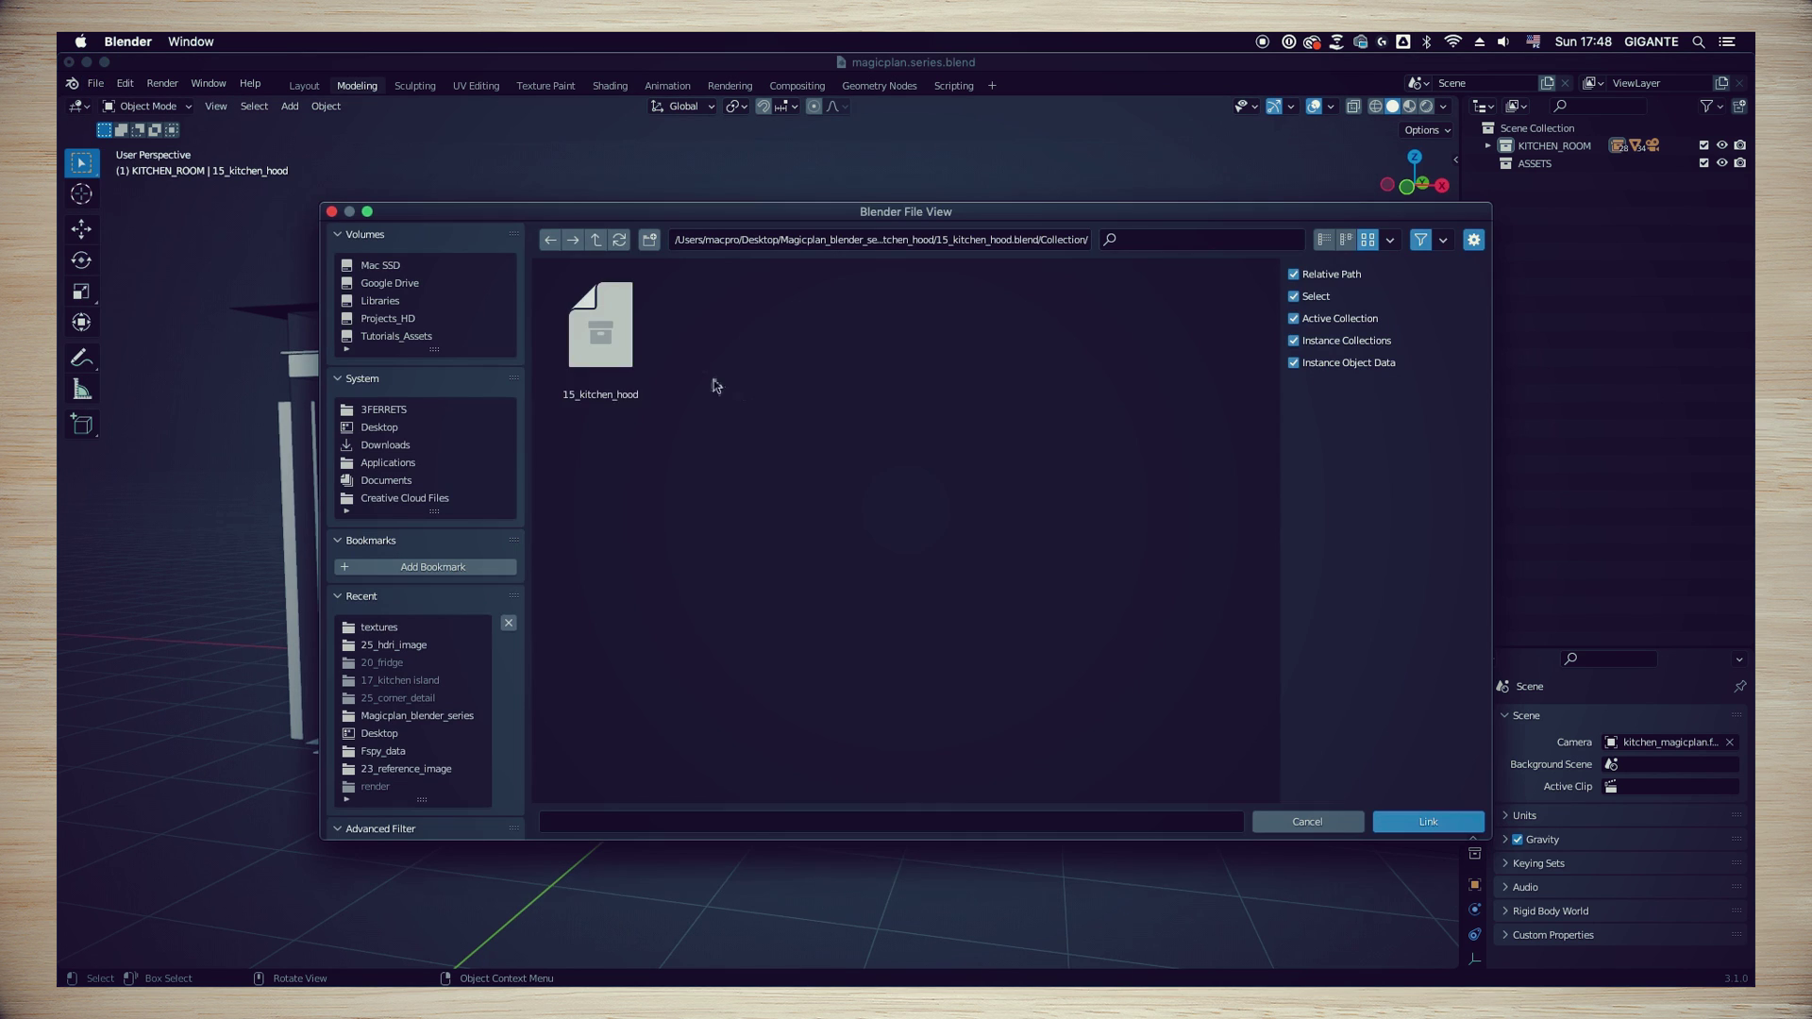
pyautogui.click(595, 240)
pyautogui.click(595, 240)
pyautogui.click(596, 242)
pyautogui.scroll(-3, 667, 647)
pyautogui.doubleClick(728, 618)
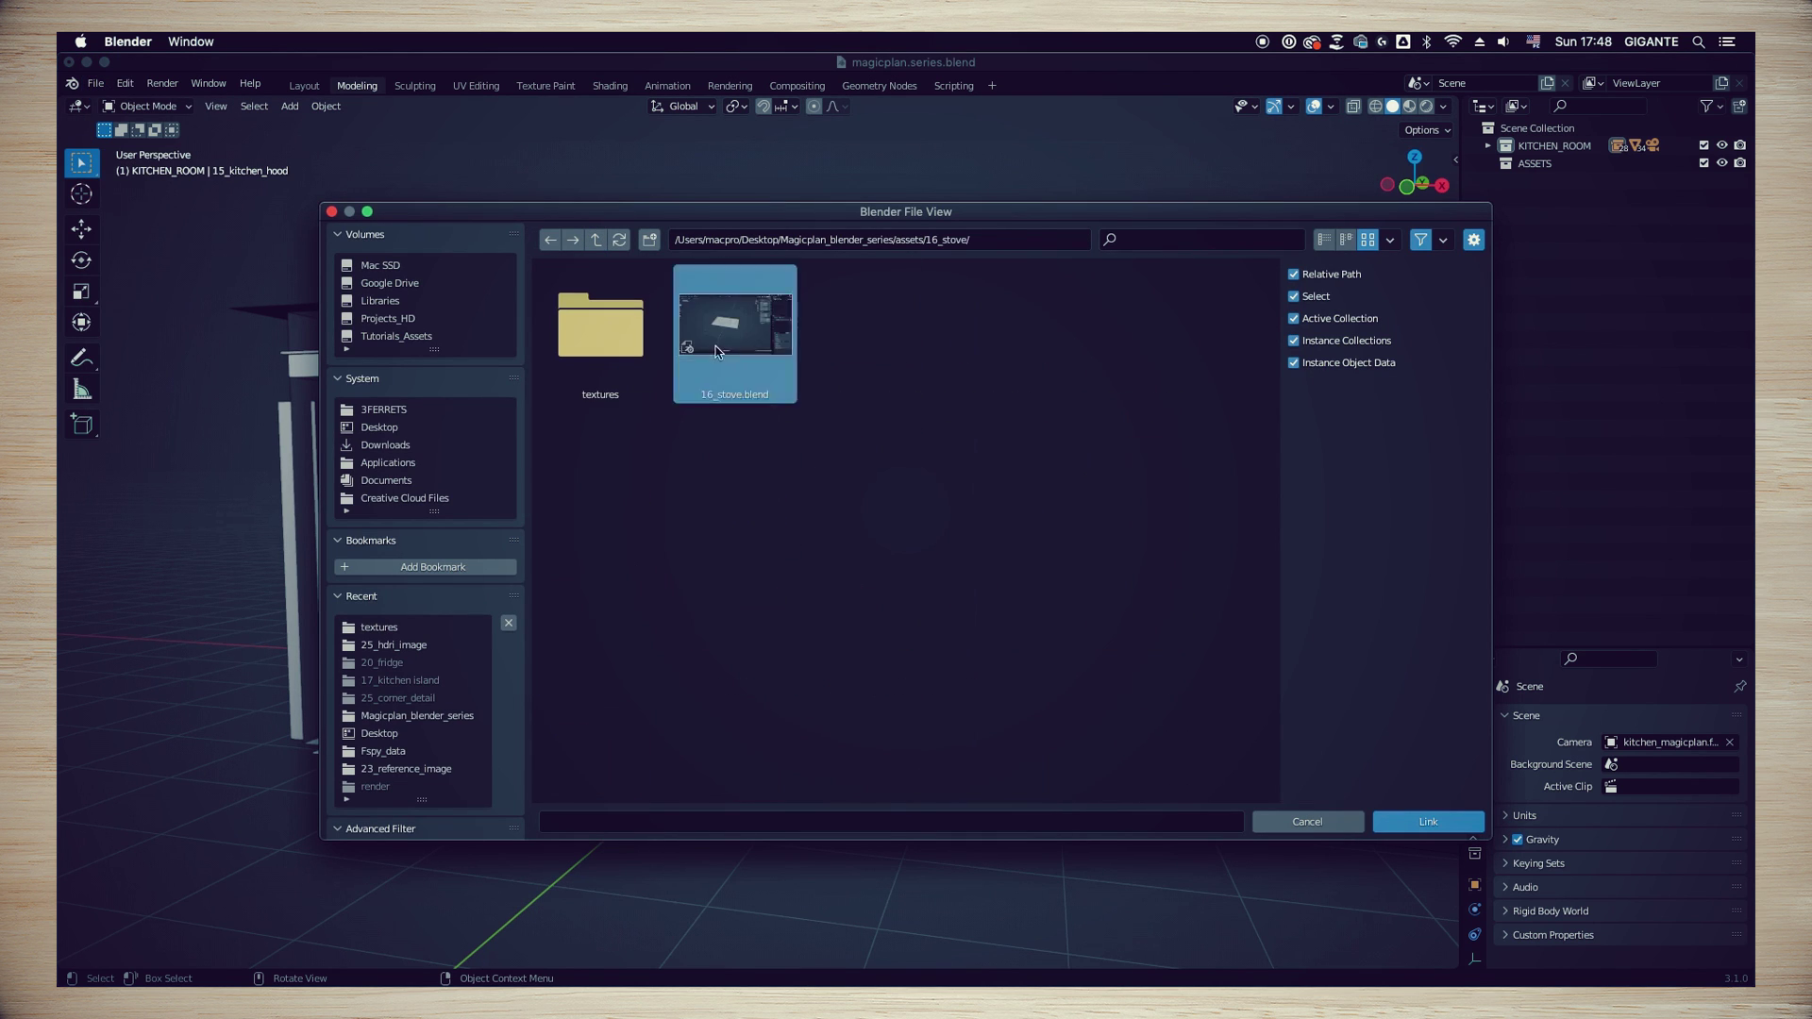
pyautogui.doubleClick(736, 330)
pyautogui.doubleClick(735, 330)
pyautogui.click(601, 335)
pyautogui.click(1416, 822)
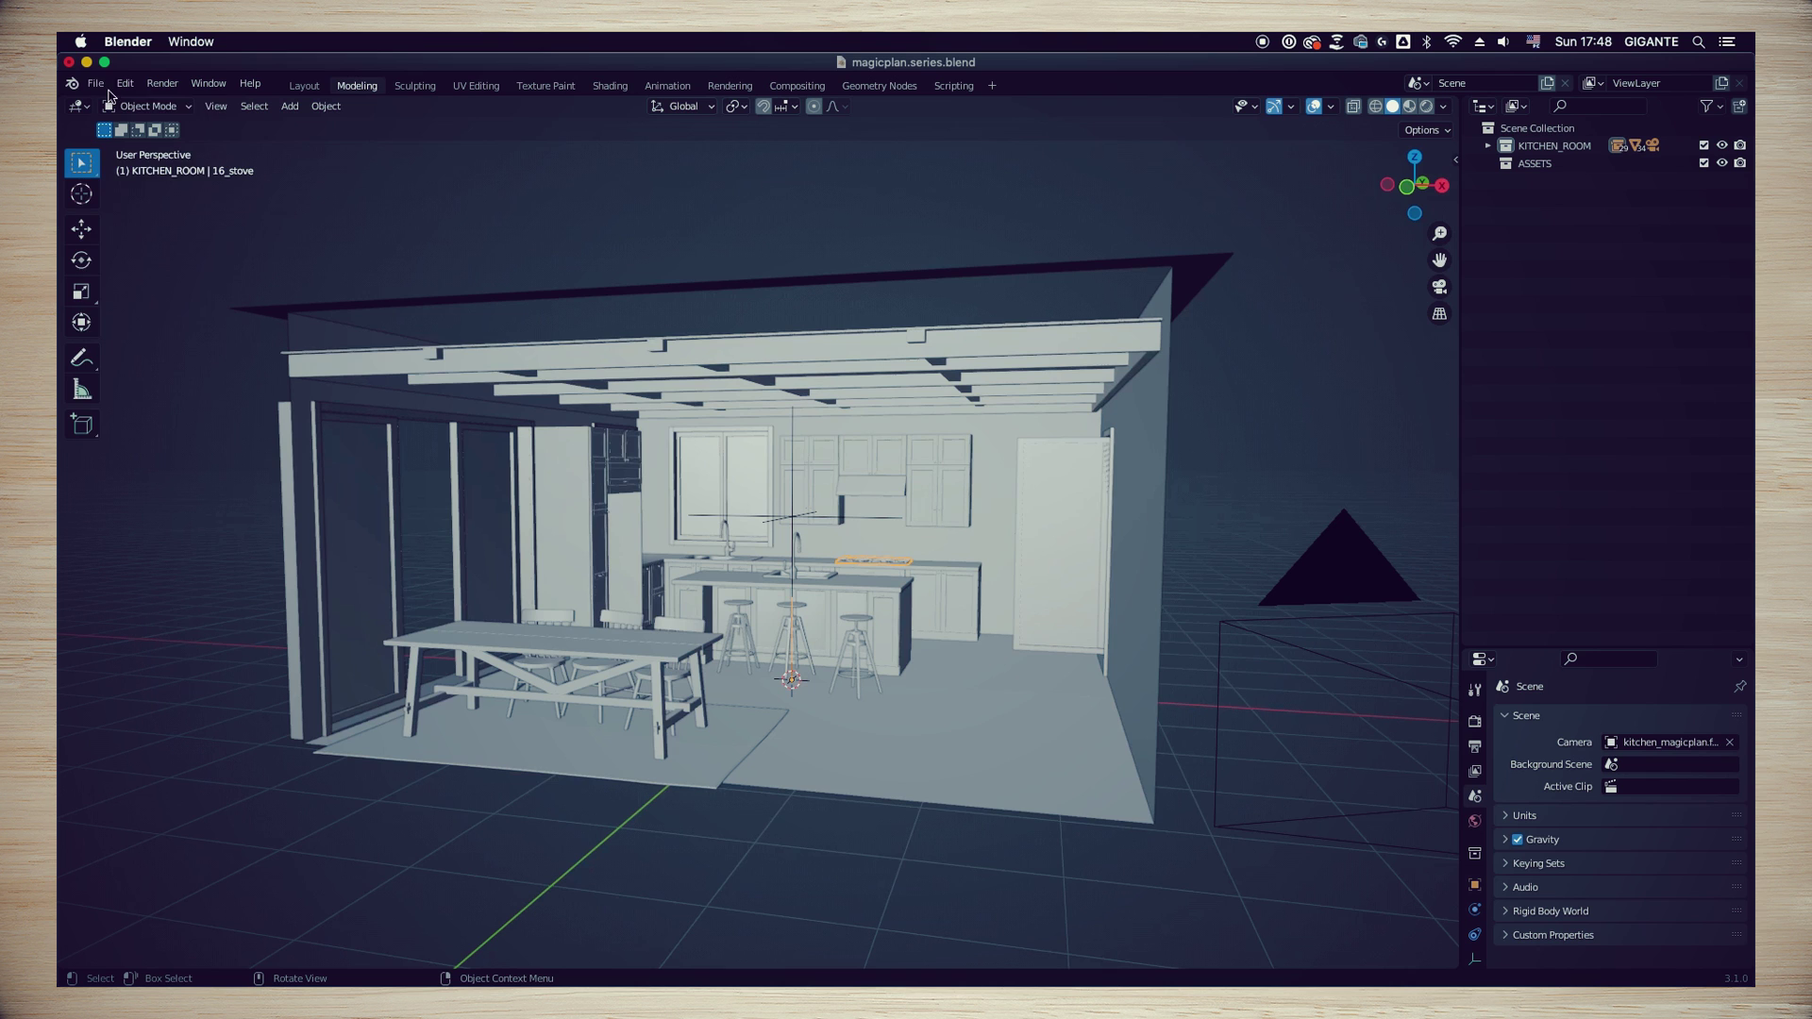
# Link the 17_mp_kitchen_fridge collection from 17_fridge.blend
pyautogui.click(95, 83)
pyautogui.click(114, 263)
pyautogui.doubleClick(600, 331)
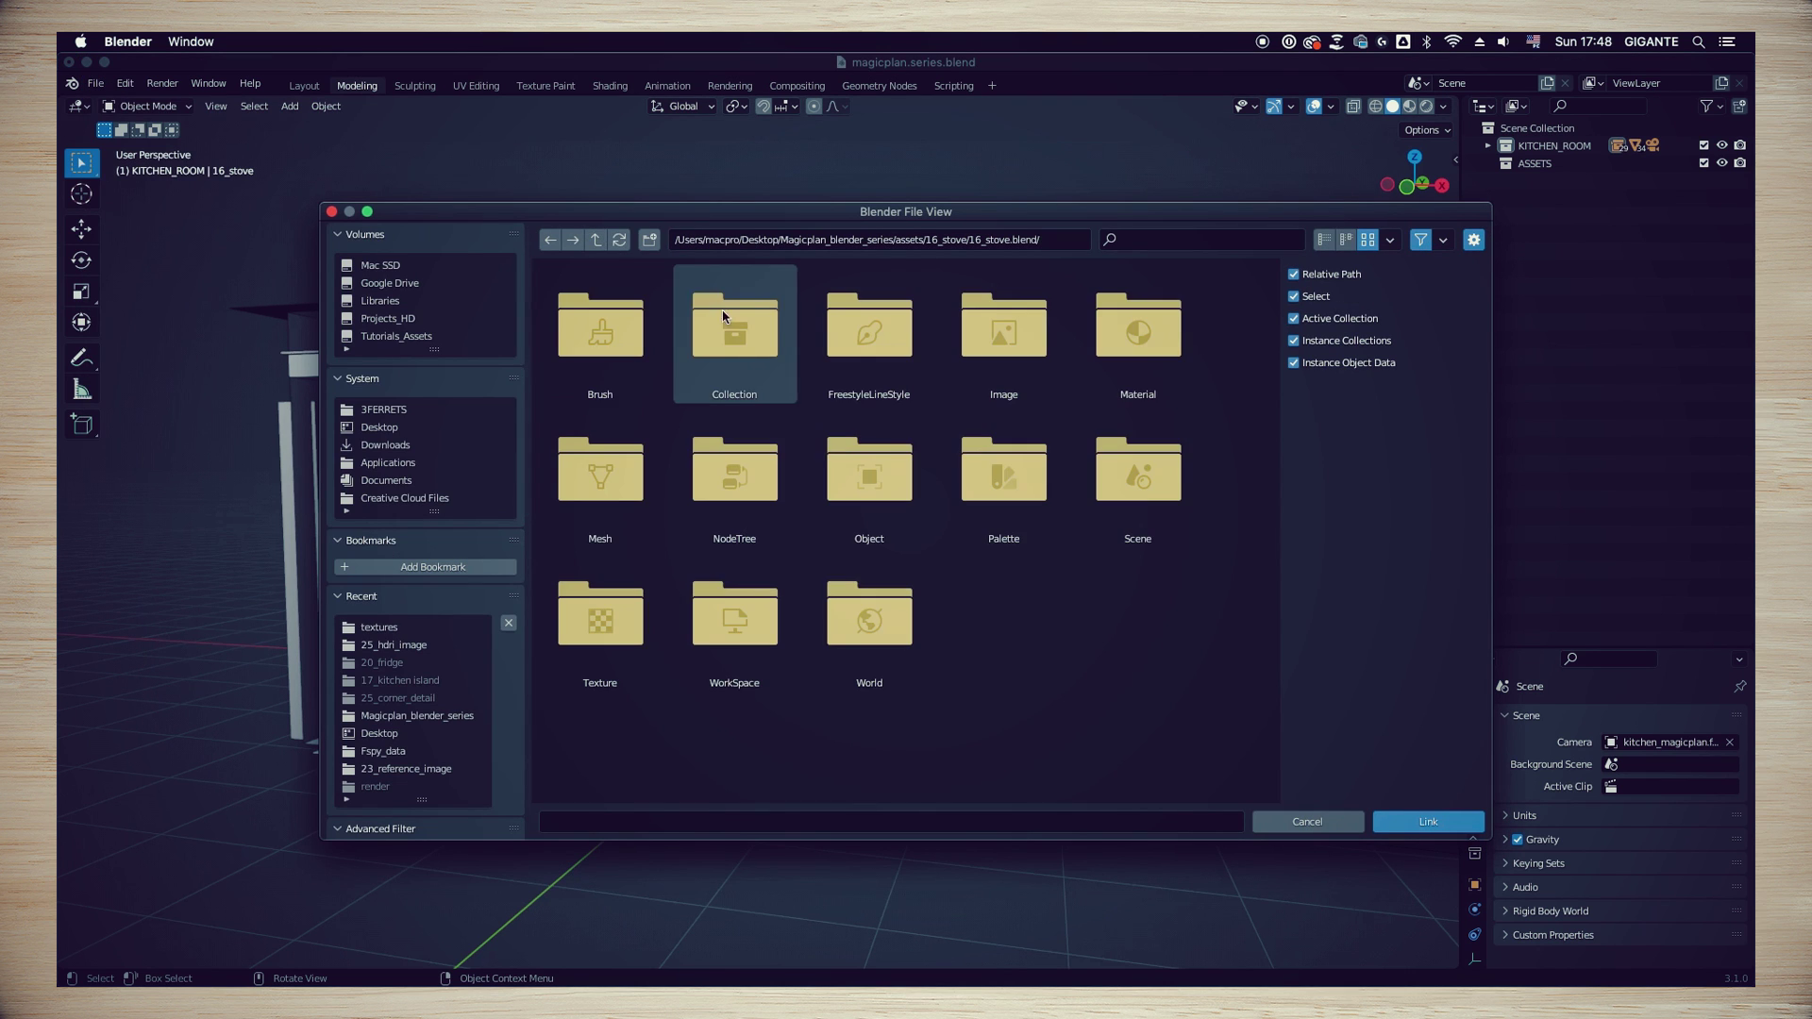
pyautogui.press('BackSpace')
pyautogui.press('BackSpace')
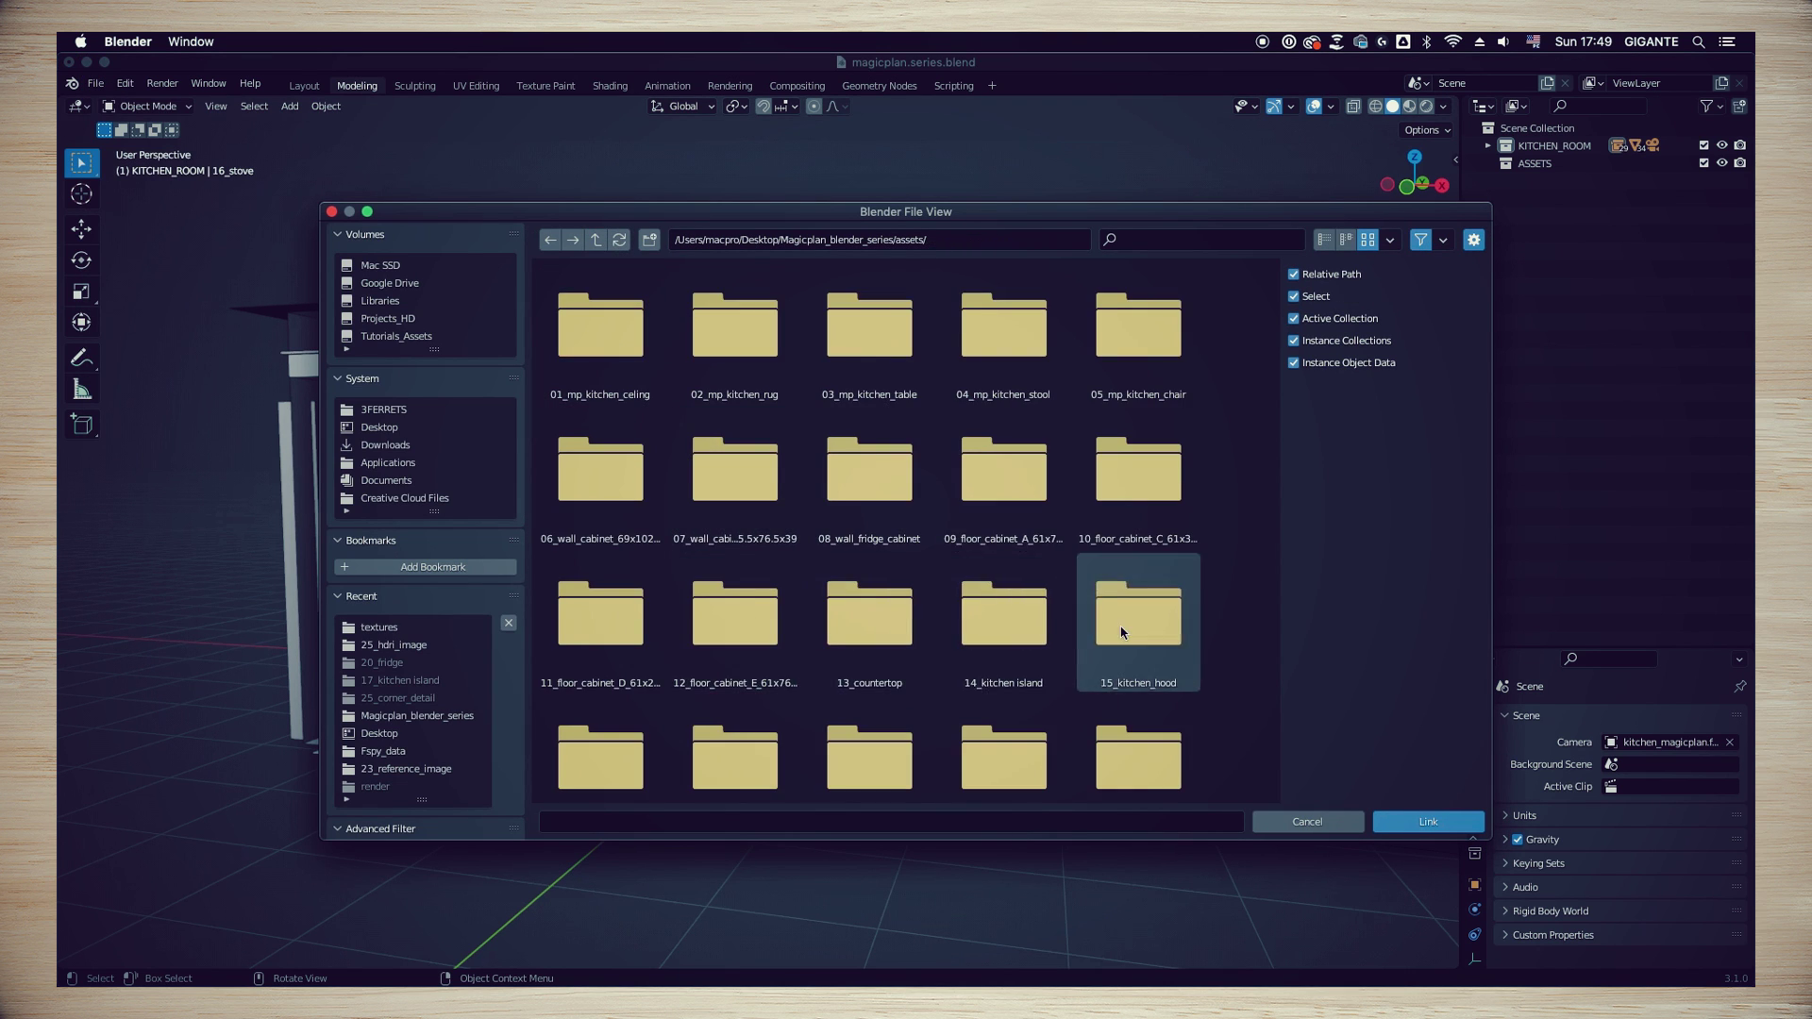
pyautogui.scroll(1, 1133, 651)
pyautogui.doubleClick(764, 676)
pyautogui.doubleClick(736, 331)
pyautogui.doubleClick(735, 331)
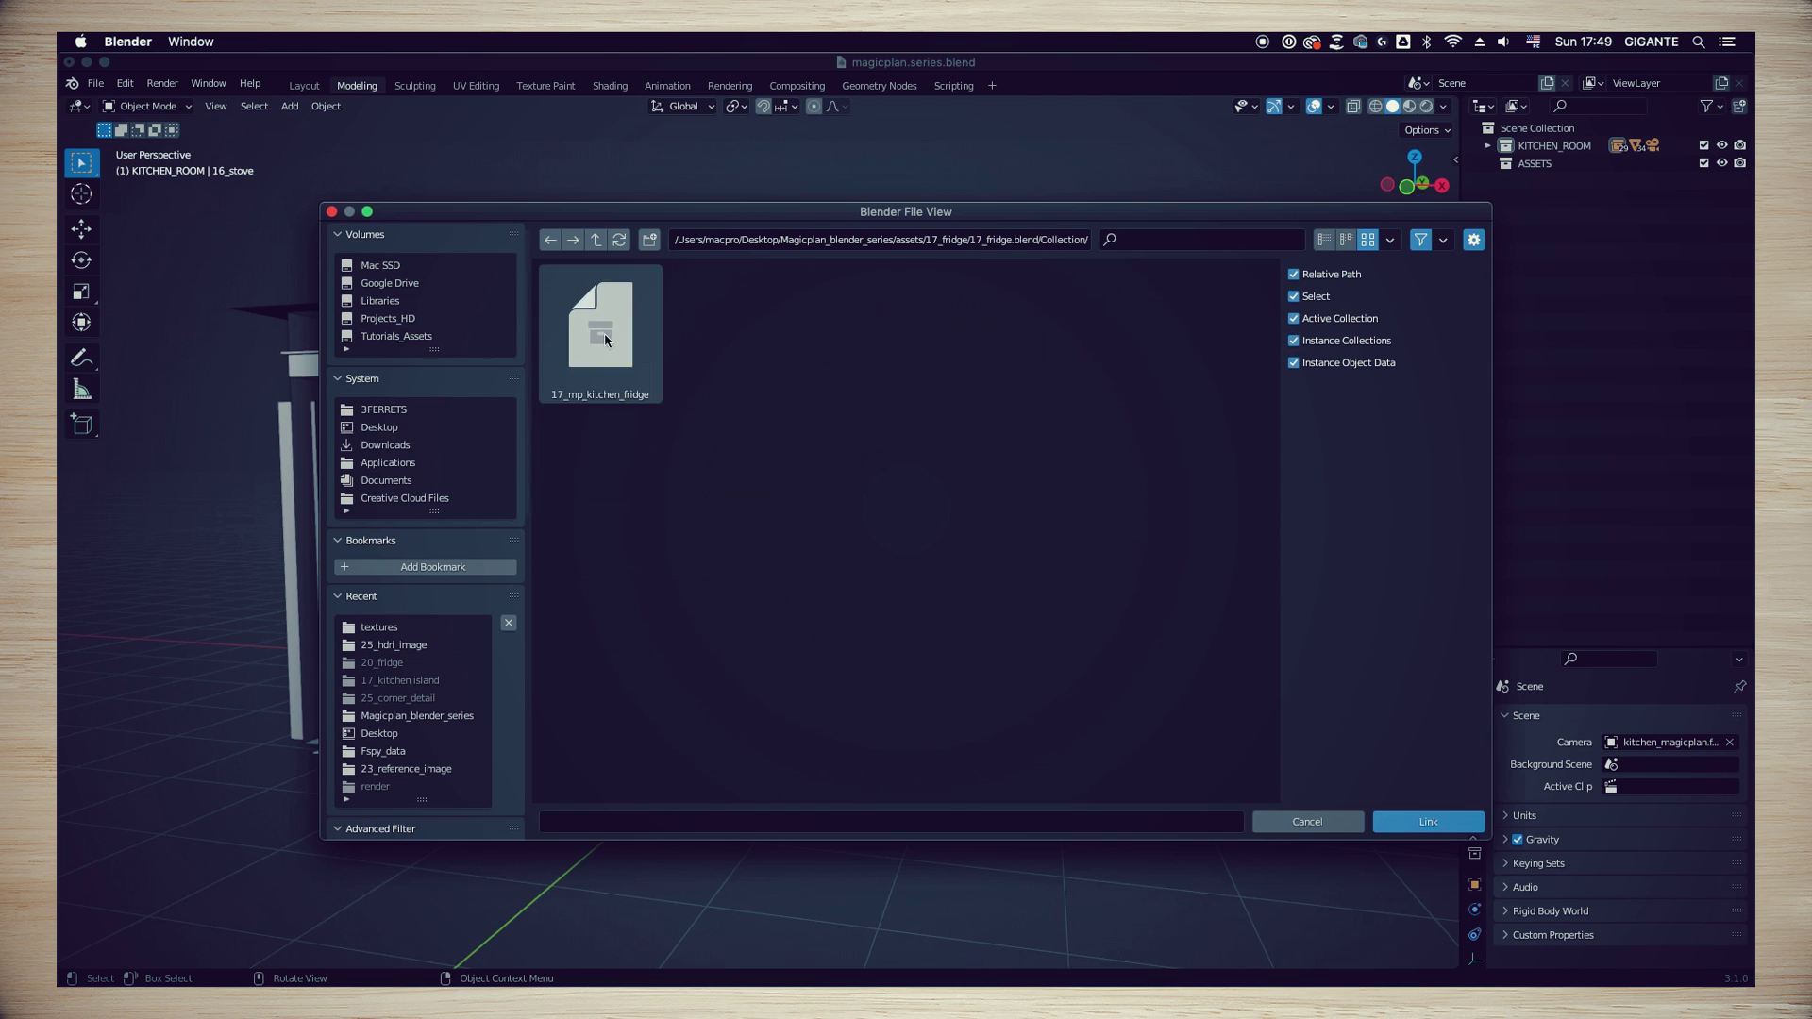
pyautogui.click(600, 335)
pyautogui.click(1421, 820)
# Link the pendant light collection from 18_ceiling_lights.blend
pyautogui.click(96, 83)
pyautogui.click(114, 293)
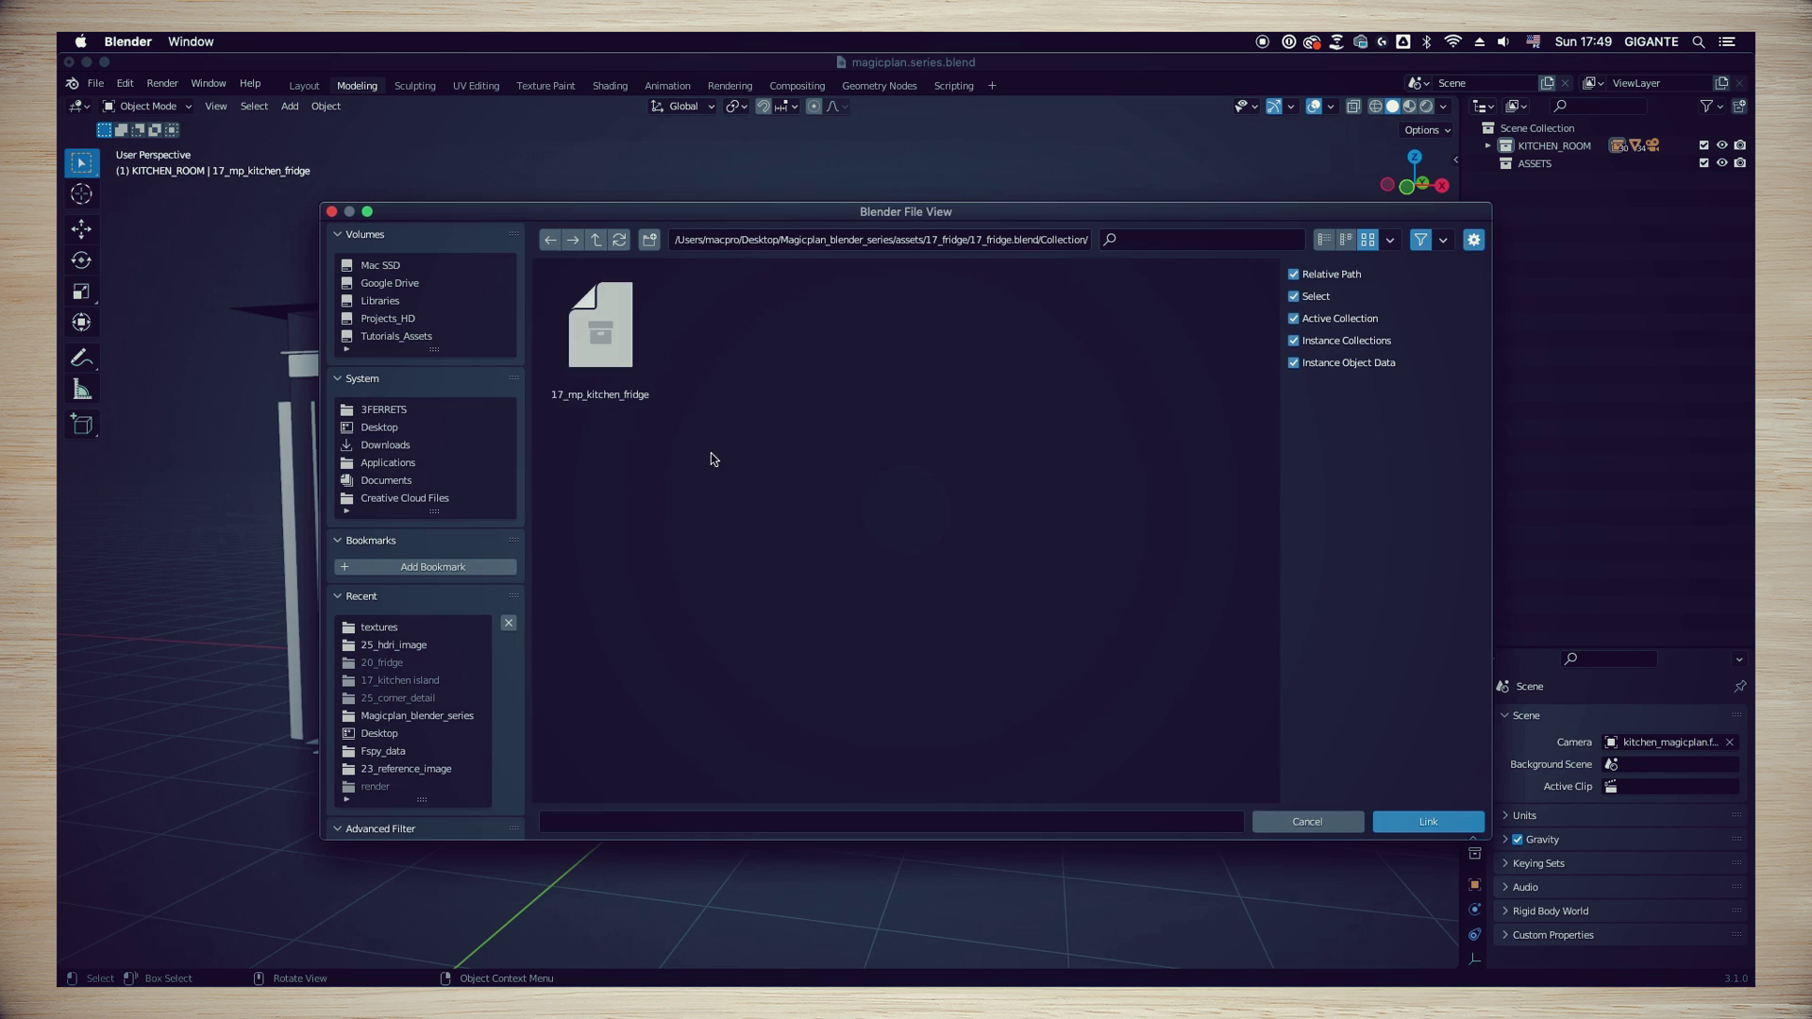
pyautogui.click(595, 239)
pyautogui.click(596, 239)
pyautogui.click(596, 240)
pyautogui.scroll(1, 874, 667)
pyautogui.doubleClick(874, 661)
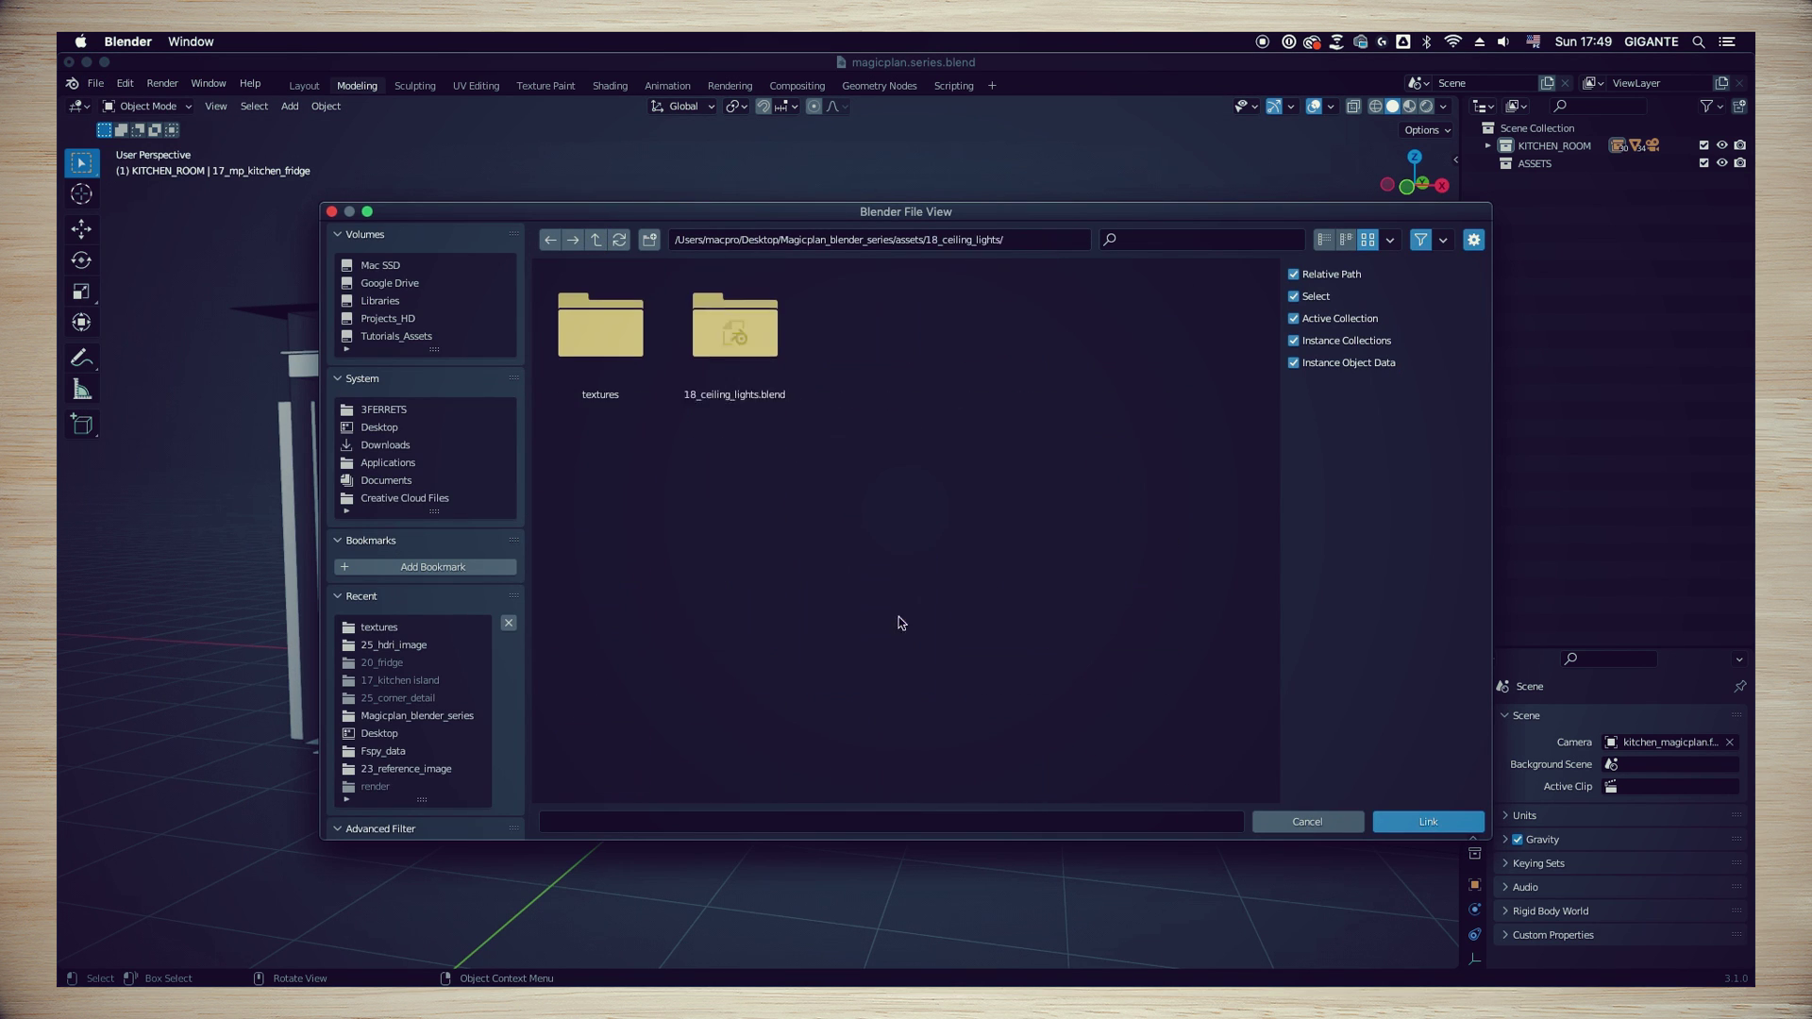
pyautogui.doubleClick(736, 326)
pyautogui.doubleClick(771, 333)
pyautogui.click(601, 332)
pyautogui.click(1426, 820)
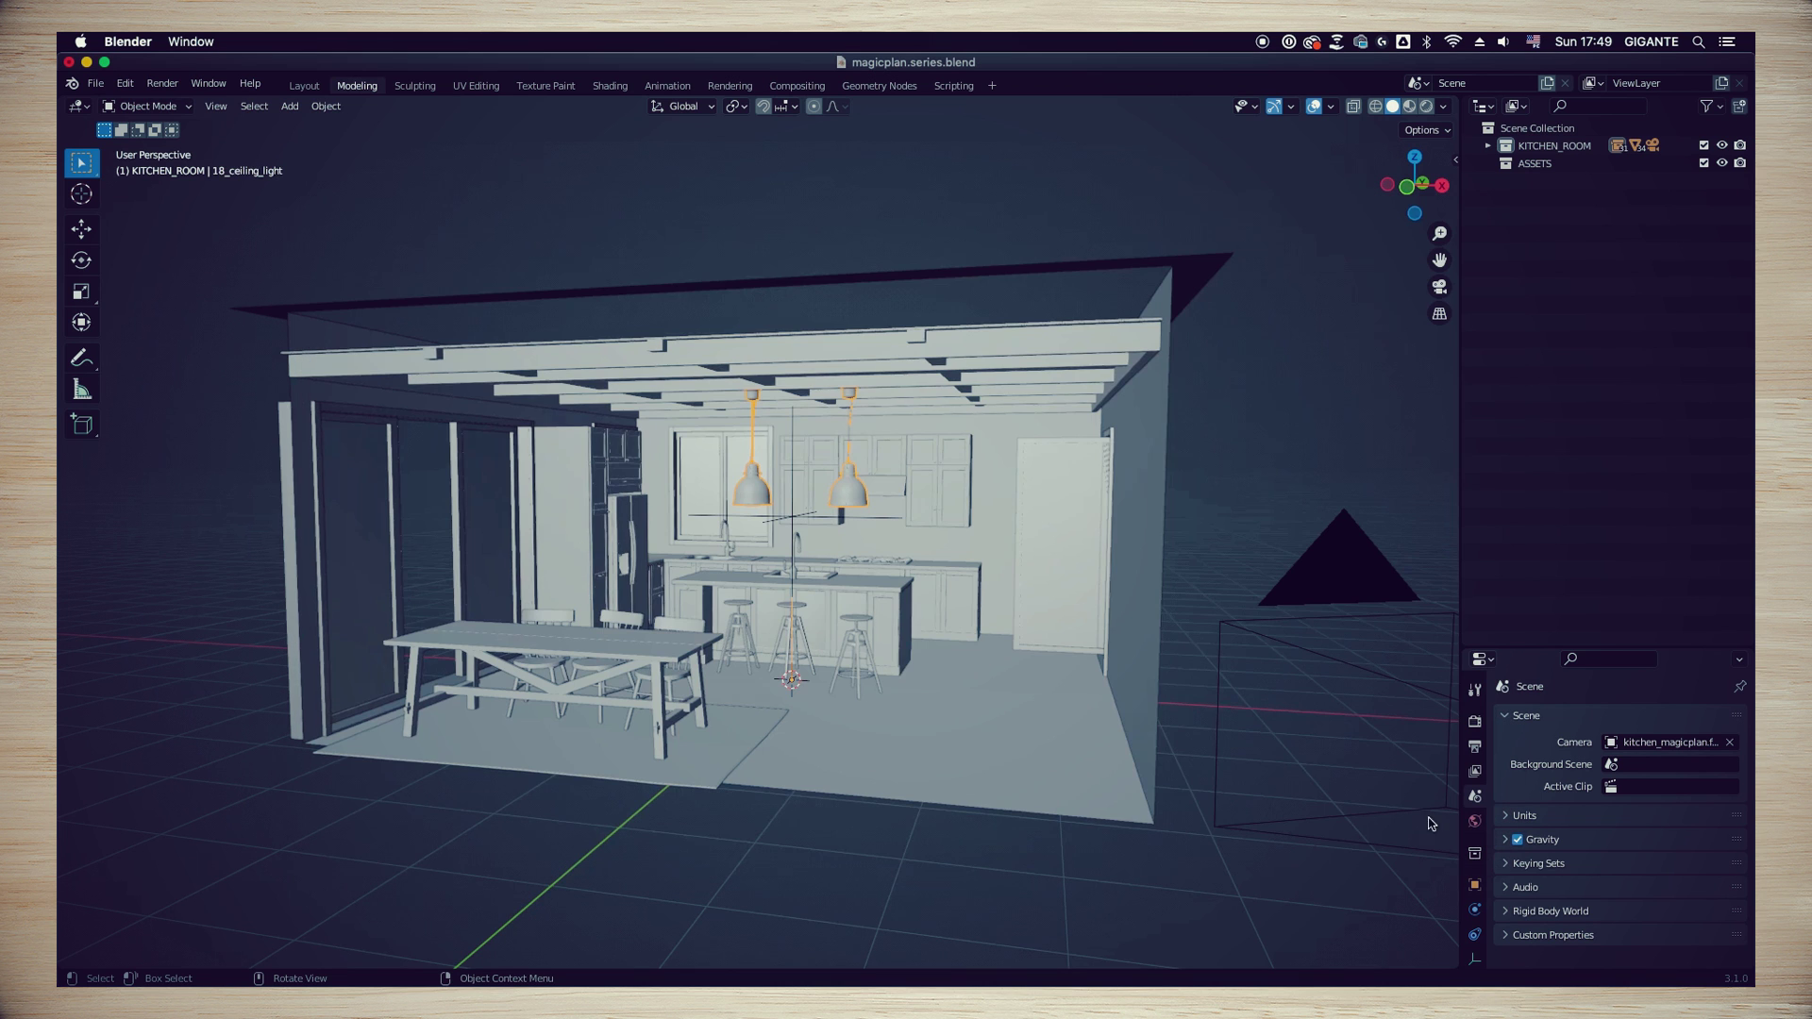
# Link the 19_corner_detail collection into the kitchen
pyautogui.click(95, 83)
pyautogui.click(114, 293)
pyautogui.click(596, 240)
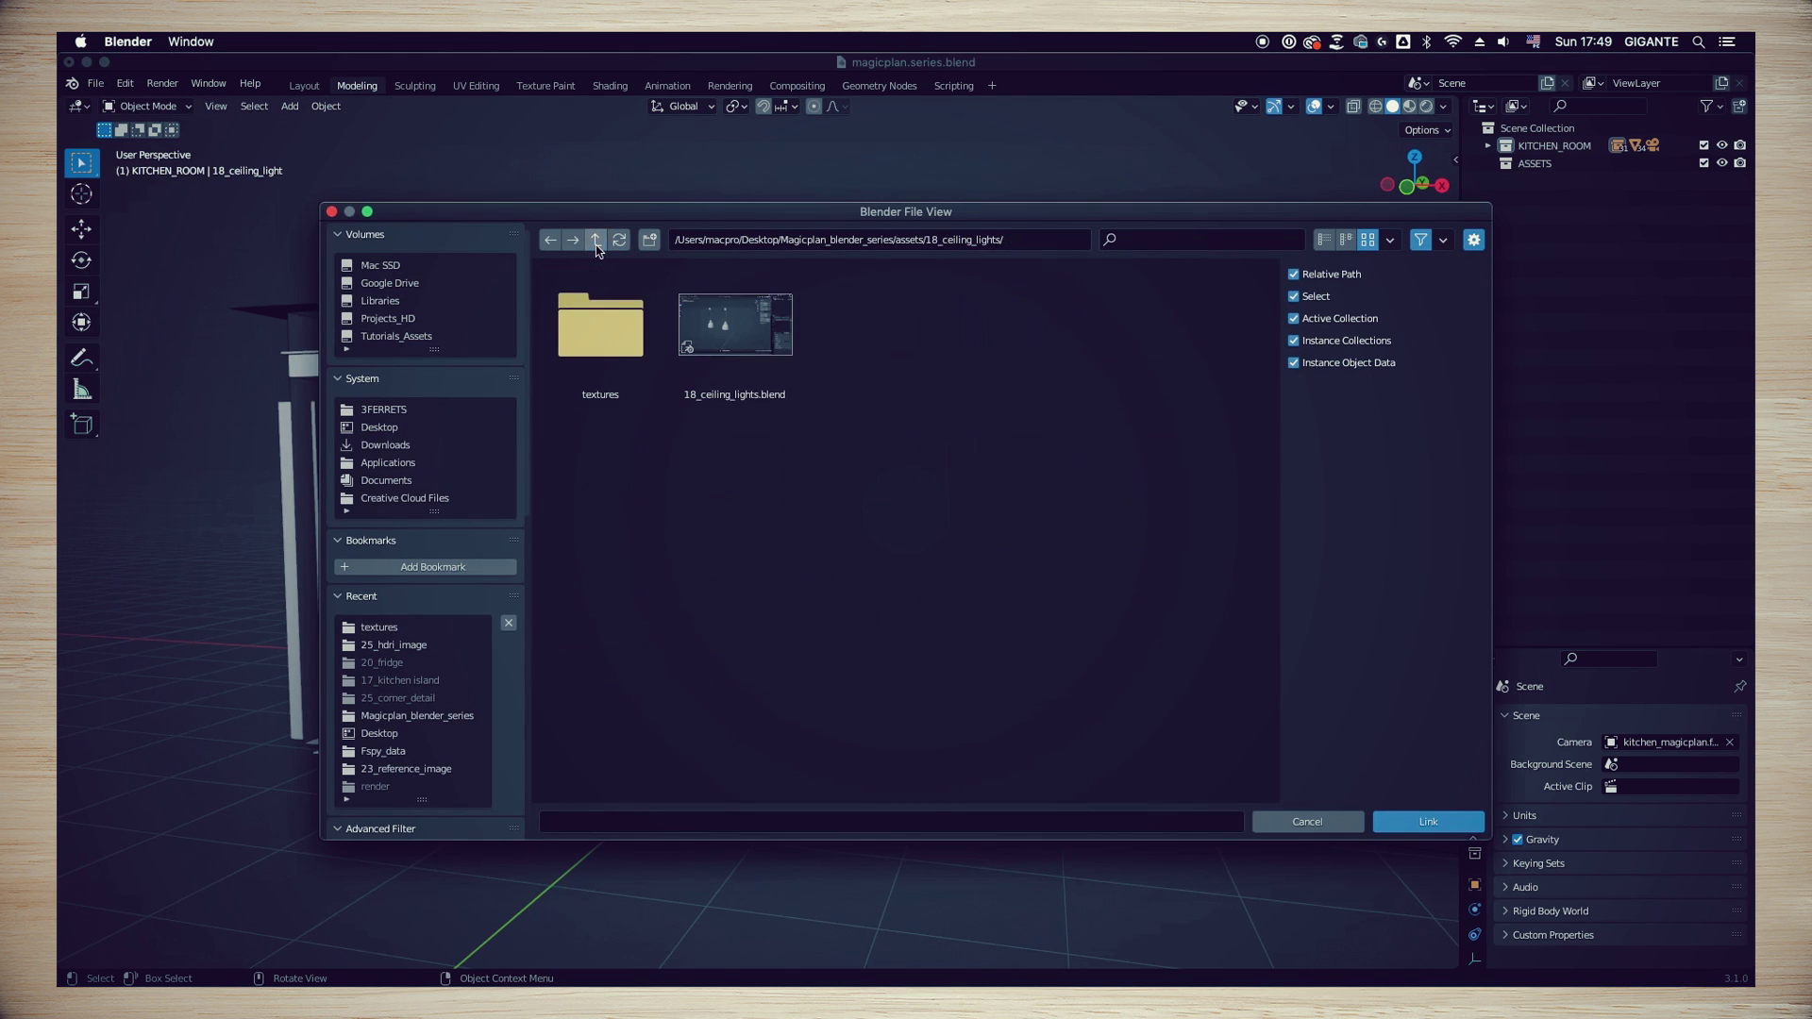
pyautogui.click(596, 240)
pyautogui.scroll(-2, 1004, 609)
pyautogui.doubleClick(1003, 609)
pyautogui.doubleClick(734, 326)
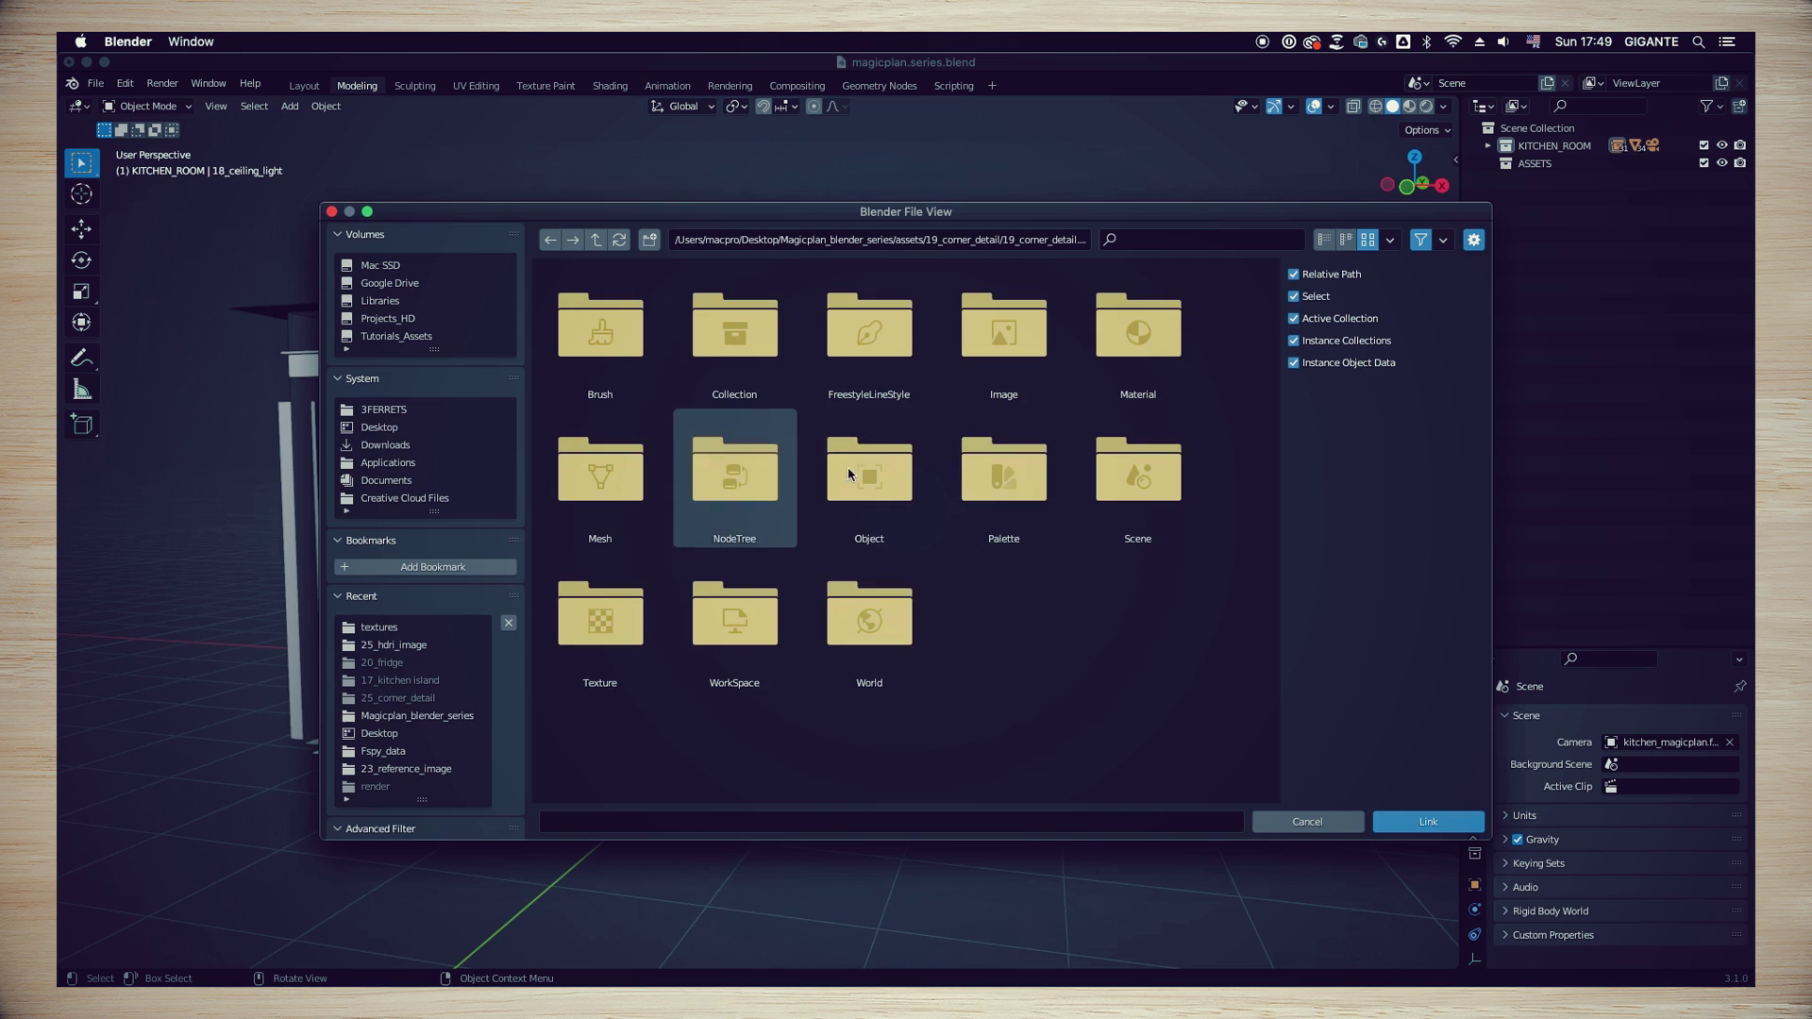
pyautogui.doubleClick(734, 472)
pyautogui.click(600, 332)
pyautogui.click(1444, 823)
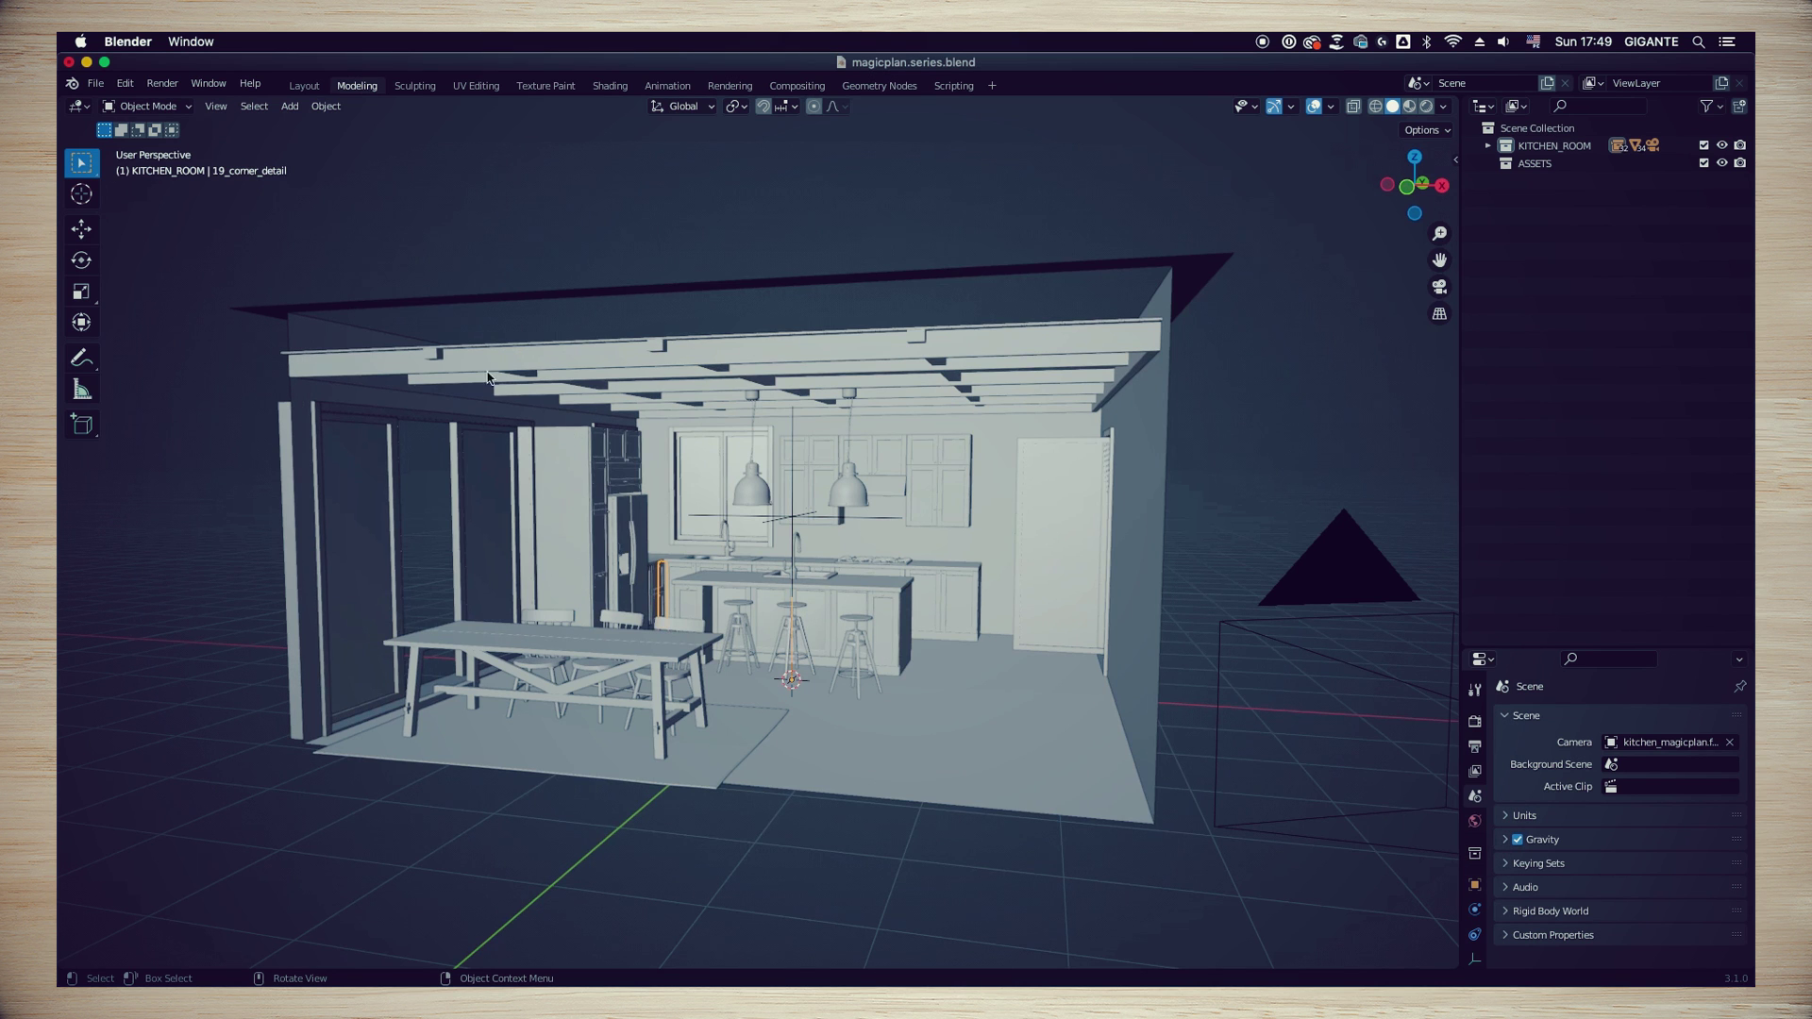
pyautogui.click(106, 90)
pyautogui.scroll(5, 925, 580)
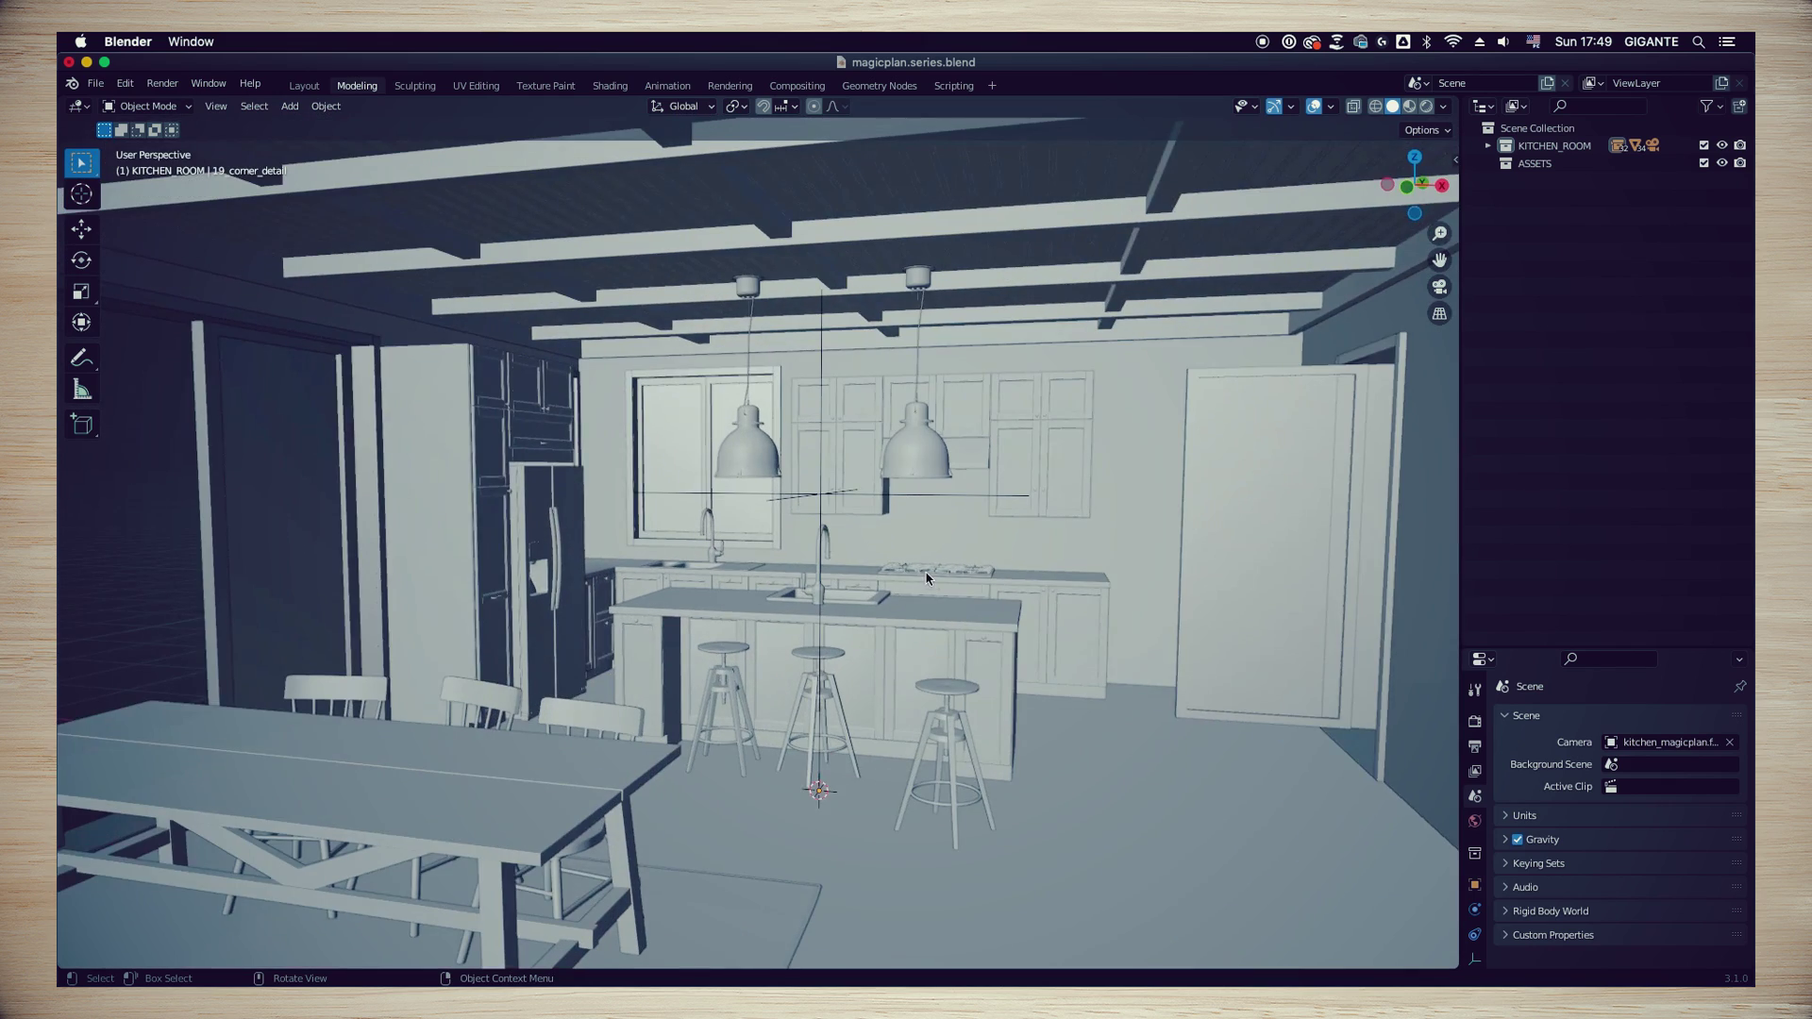
pyautogui.moveTo(925, 580); pyautogui.dragTo(932, 495, button='middle')
pyautogui.scroll(5, 859, 531)
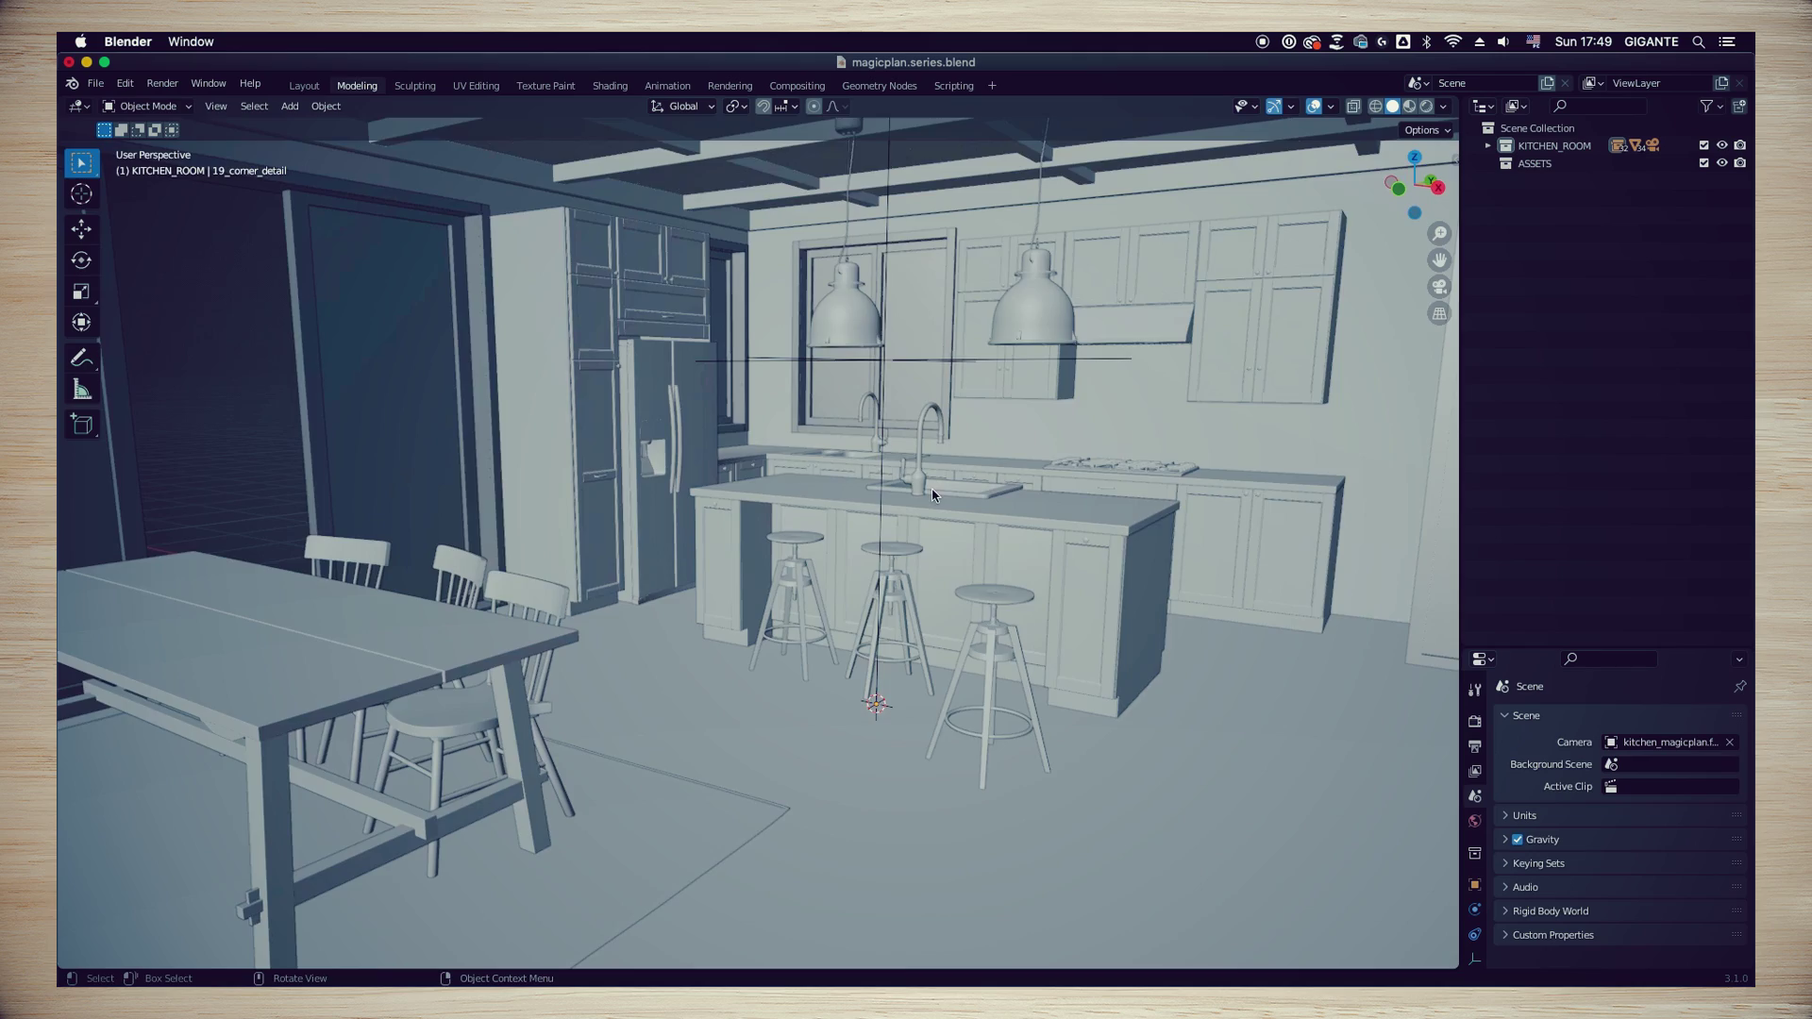
pyautogui.scroll(-10, 921, 510)
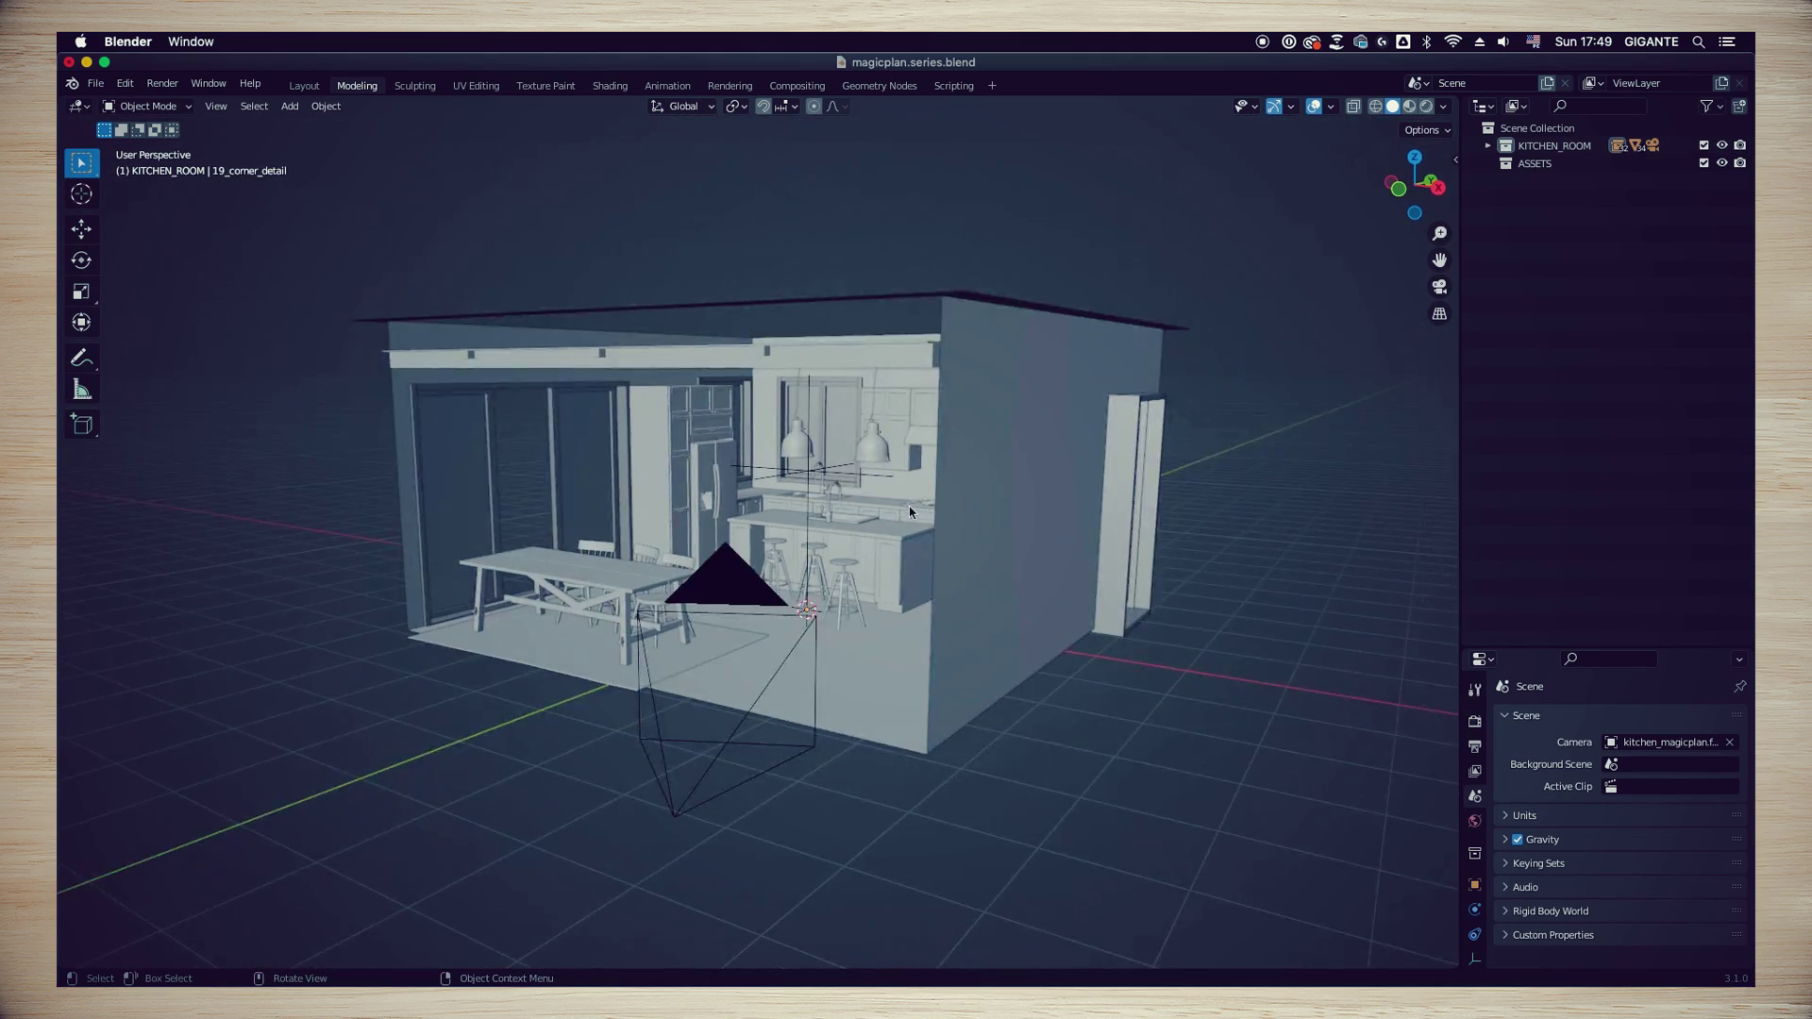
pyautogui.moveTo(912, 513)
pyautogui.mouseDown(button='middle')
pyautogui.moveTo(1021, 506)
pyautogui.moveTo(934, 514)
pyautogui.mouseUp(button='middle')
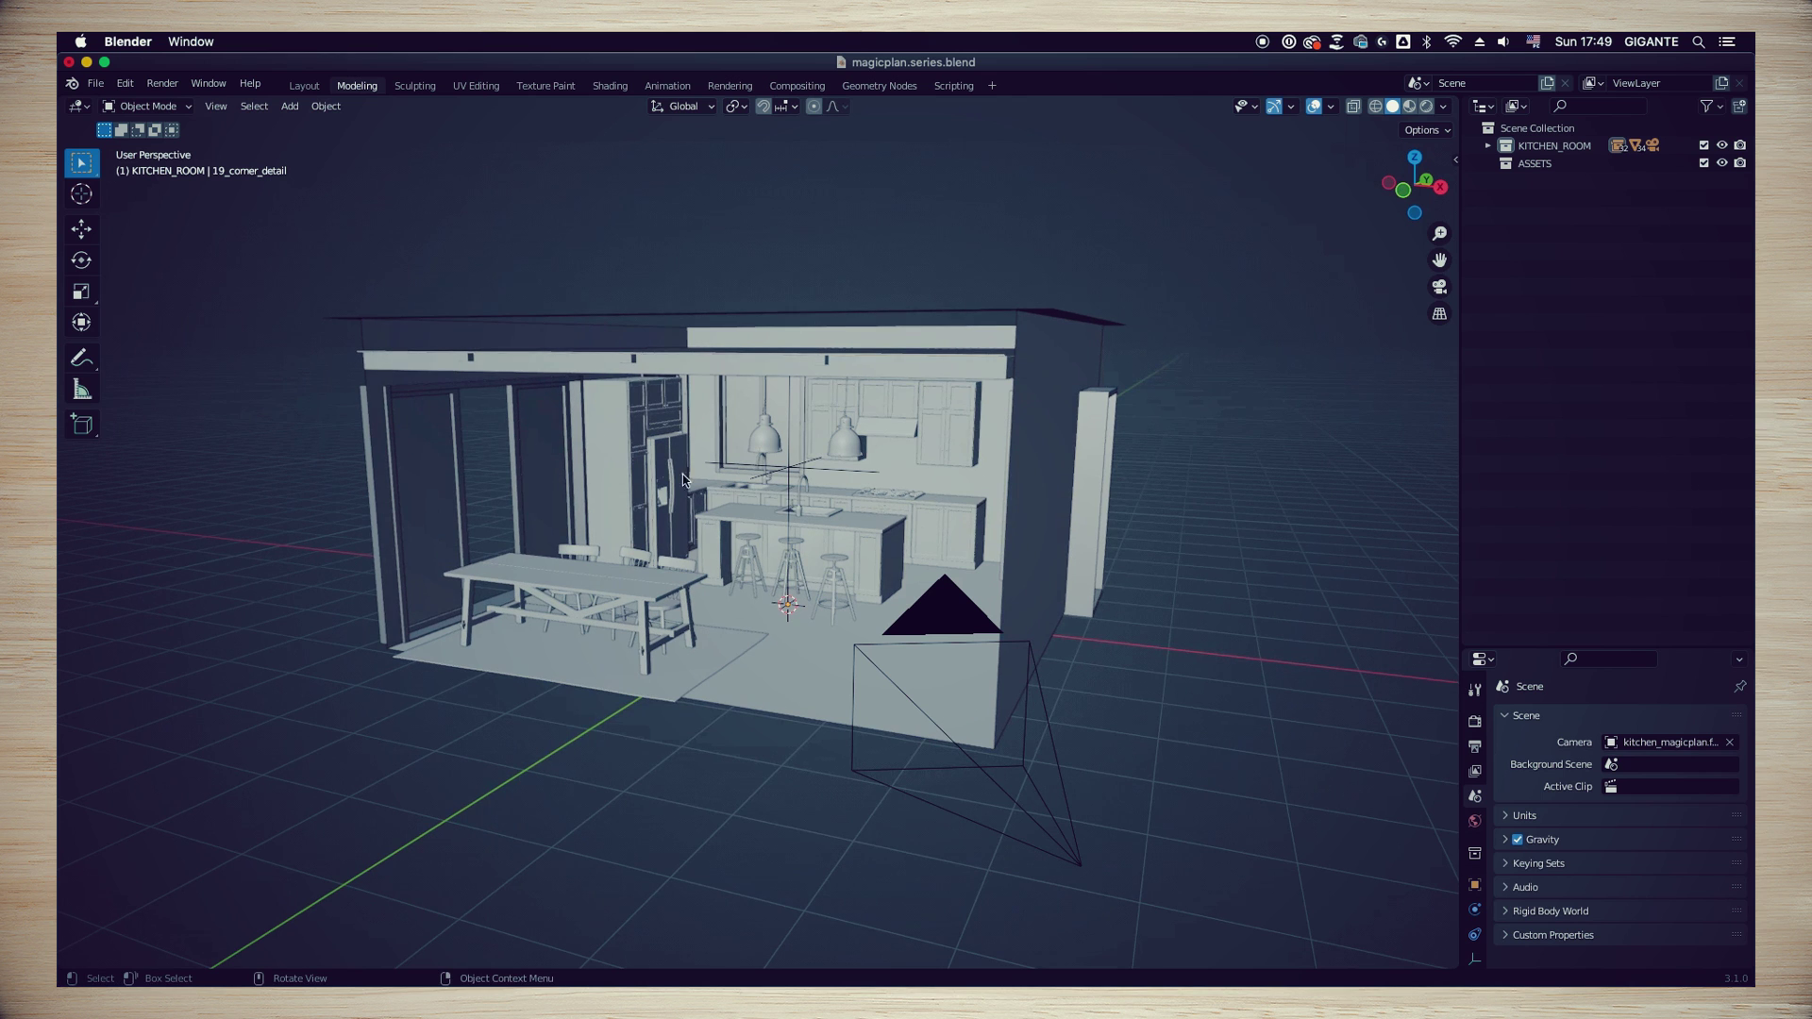
# Save magicplan.series.blend with File > Save
pyautogui.click(99, 85)
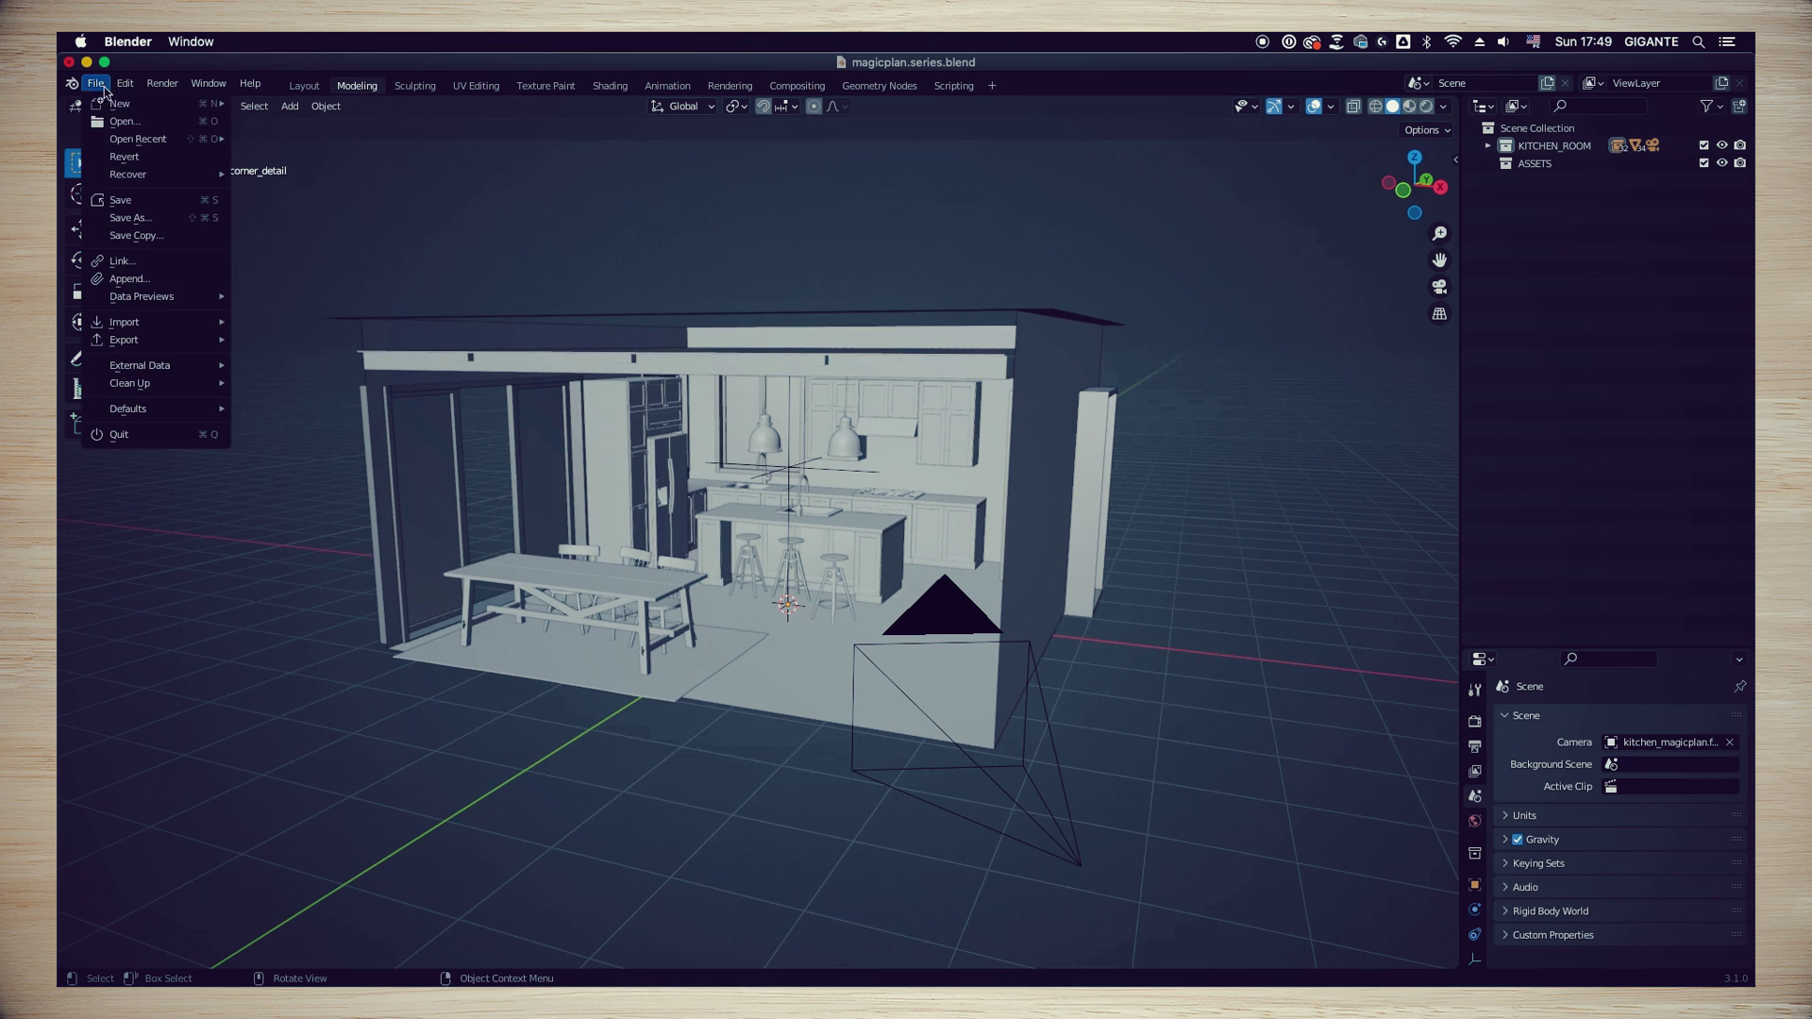
pyautogui.click(123, 199)
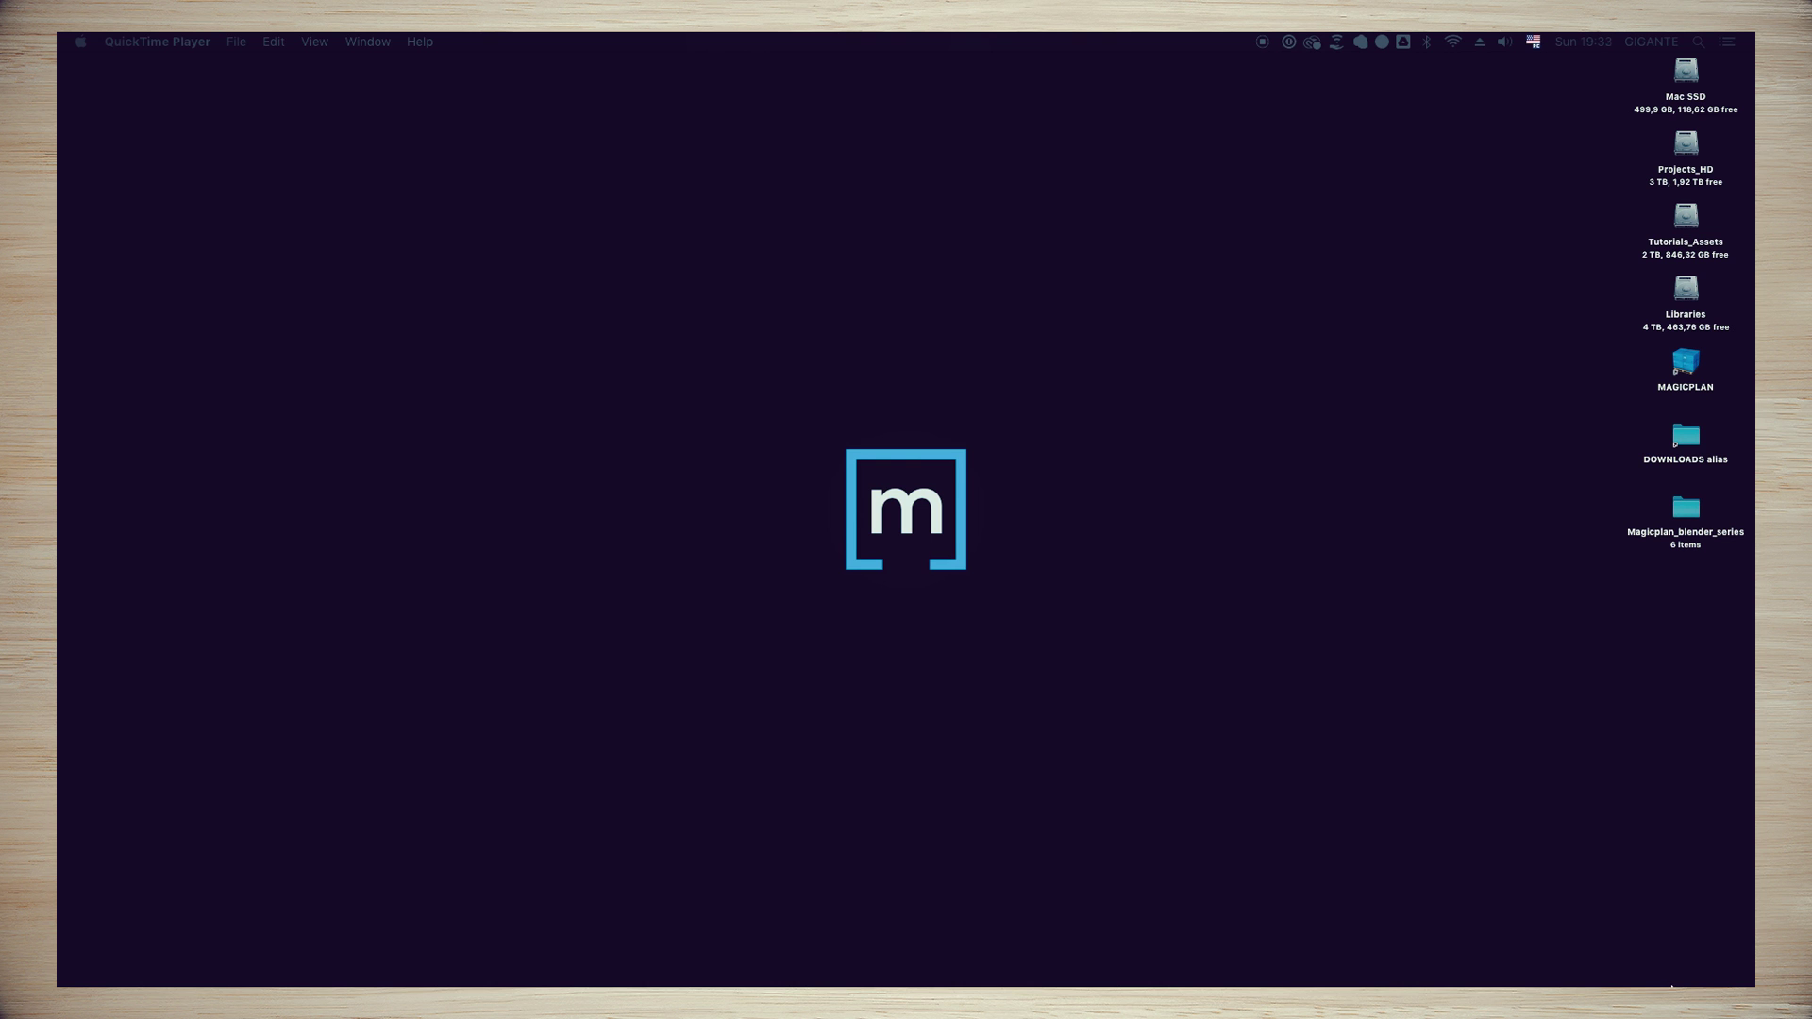
# Open polyhaven.com in the browser and browse its HDRI collection
pyautogui.click(1689, 980)
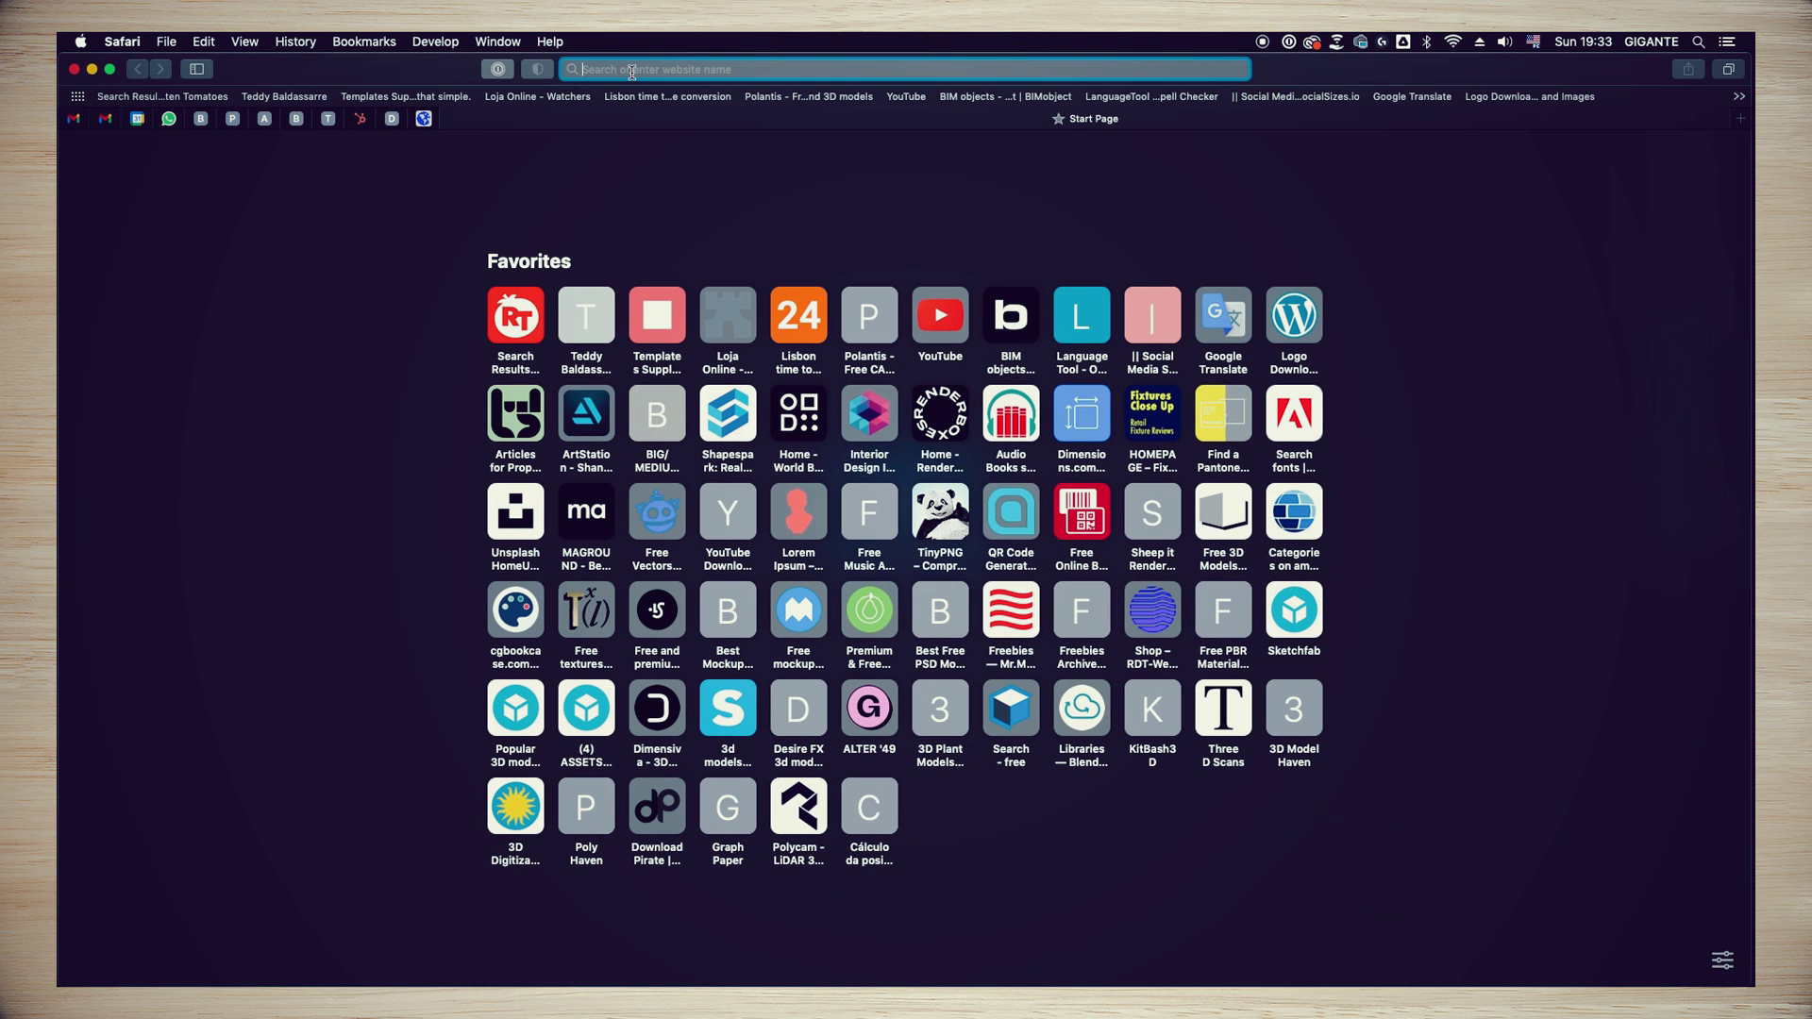
pyautogui.write('polyhaven.com')
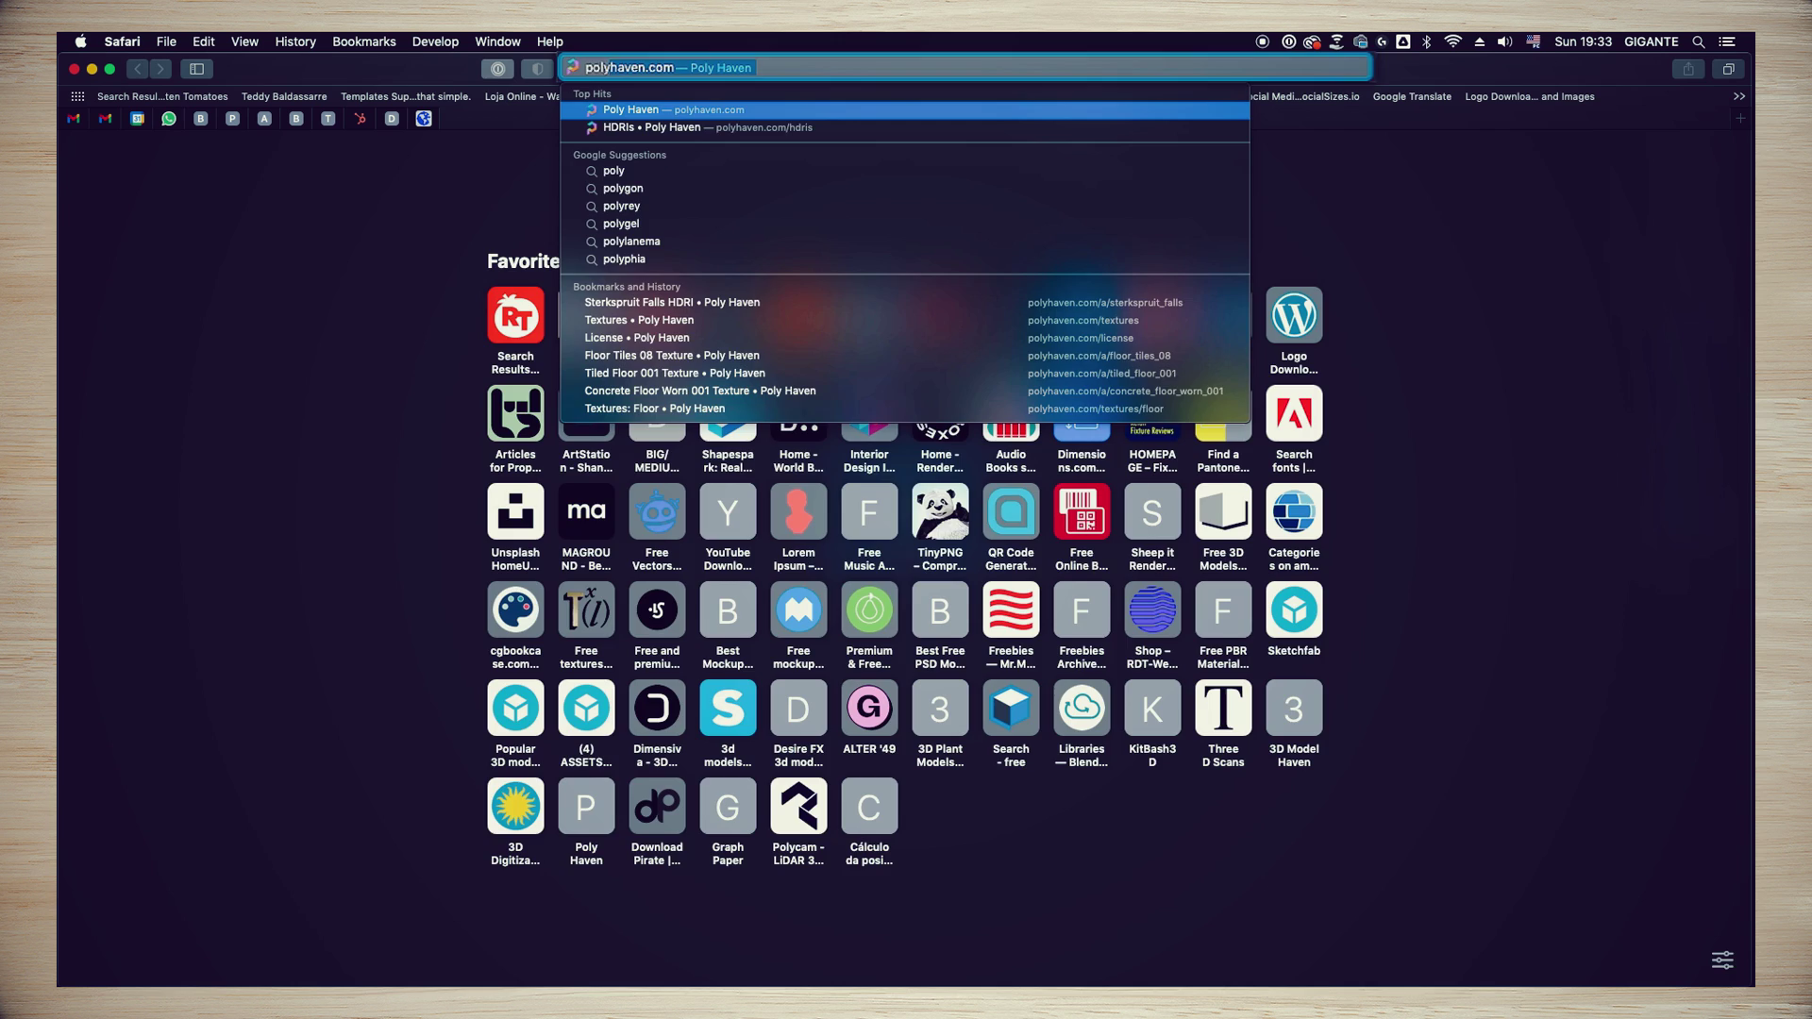
pyautogui.press('Return')
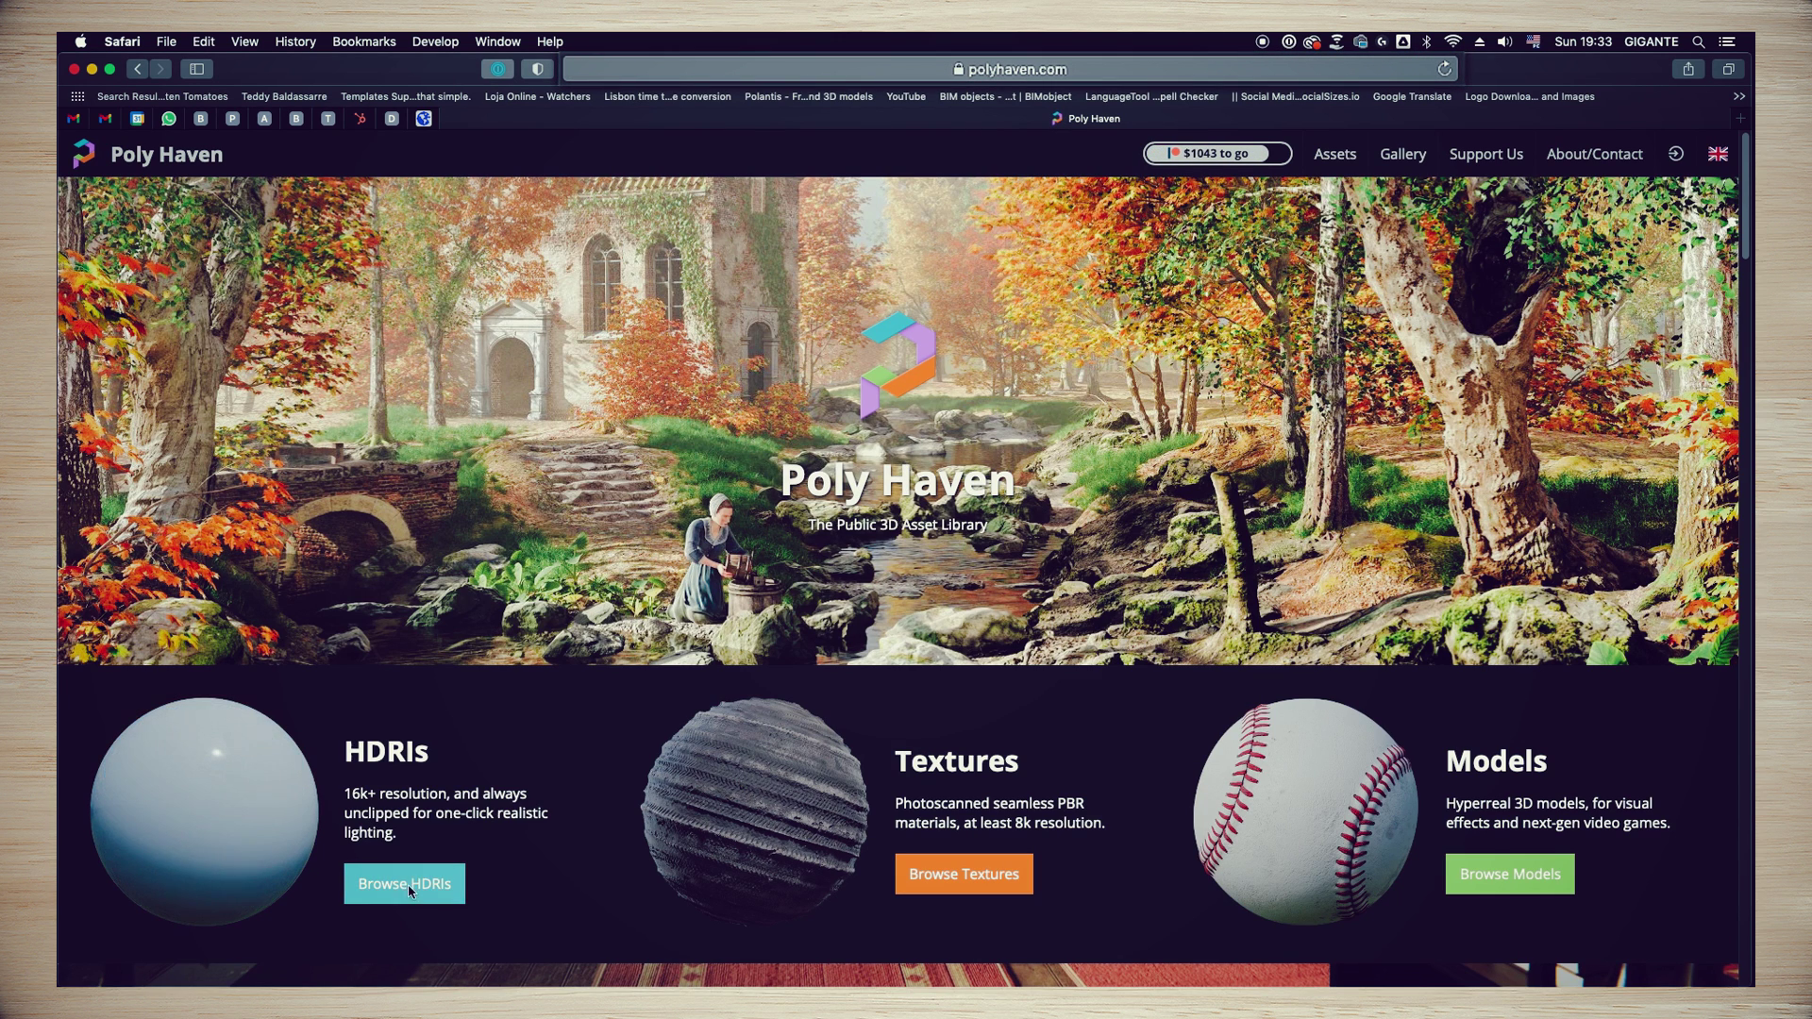
pyautogui.click(408, 886)
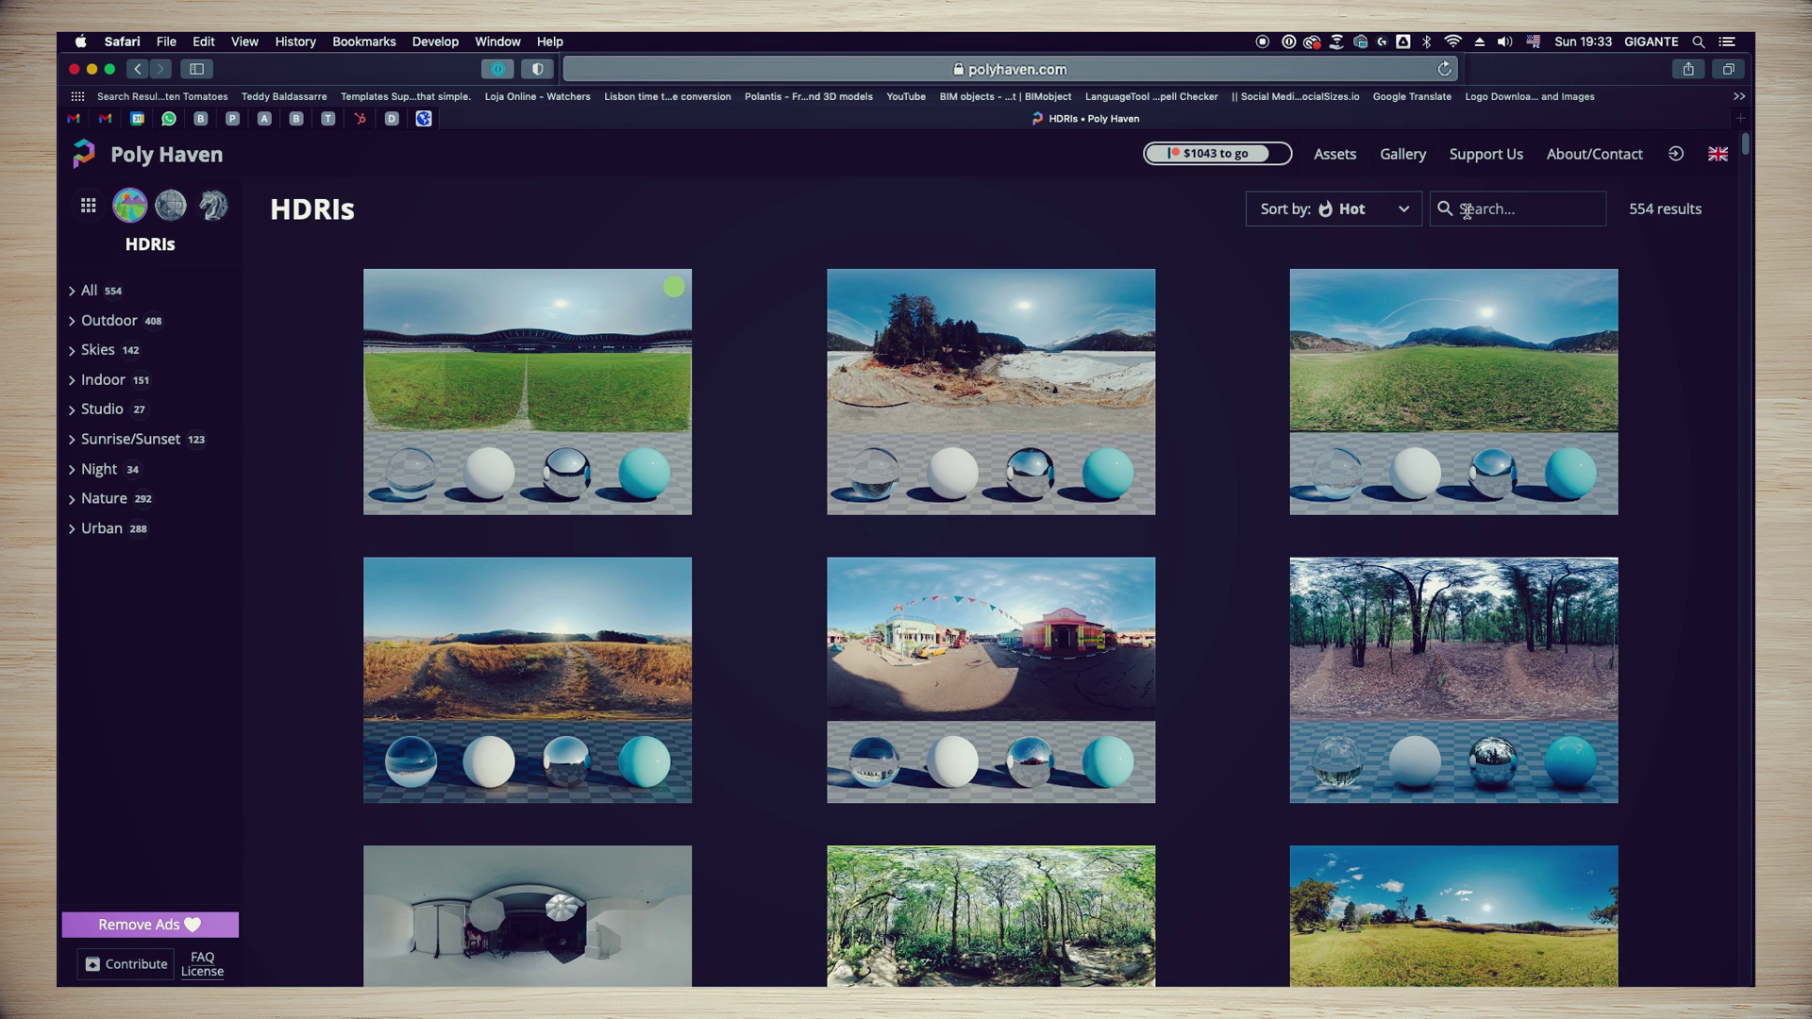
# Find Sterkspruit Falls by searching 'ster', download the 8K HDR, then hide Safari
pyautogui.click(1466, 211)
pyautogui.write('ster')
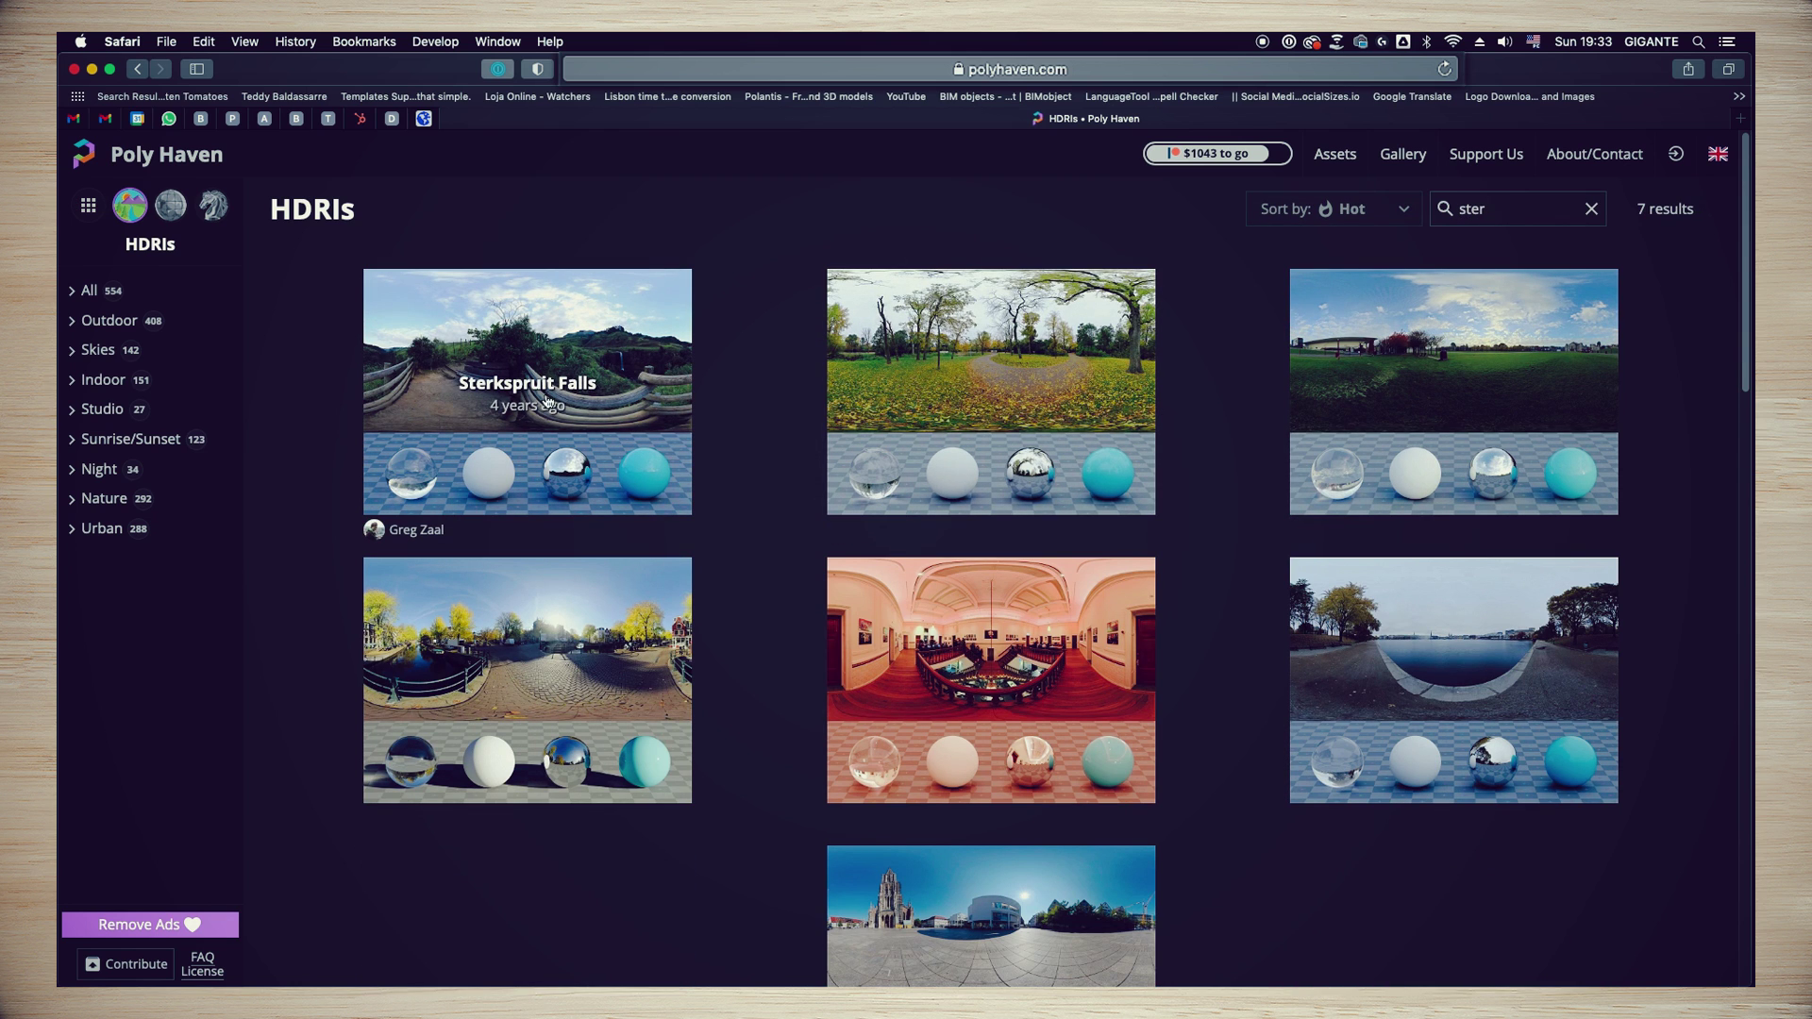
pyautogui.click(521, 387)
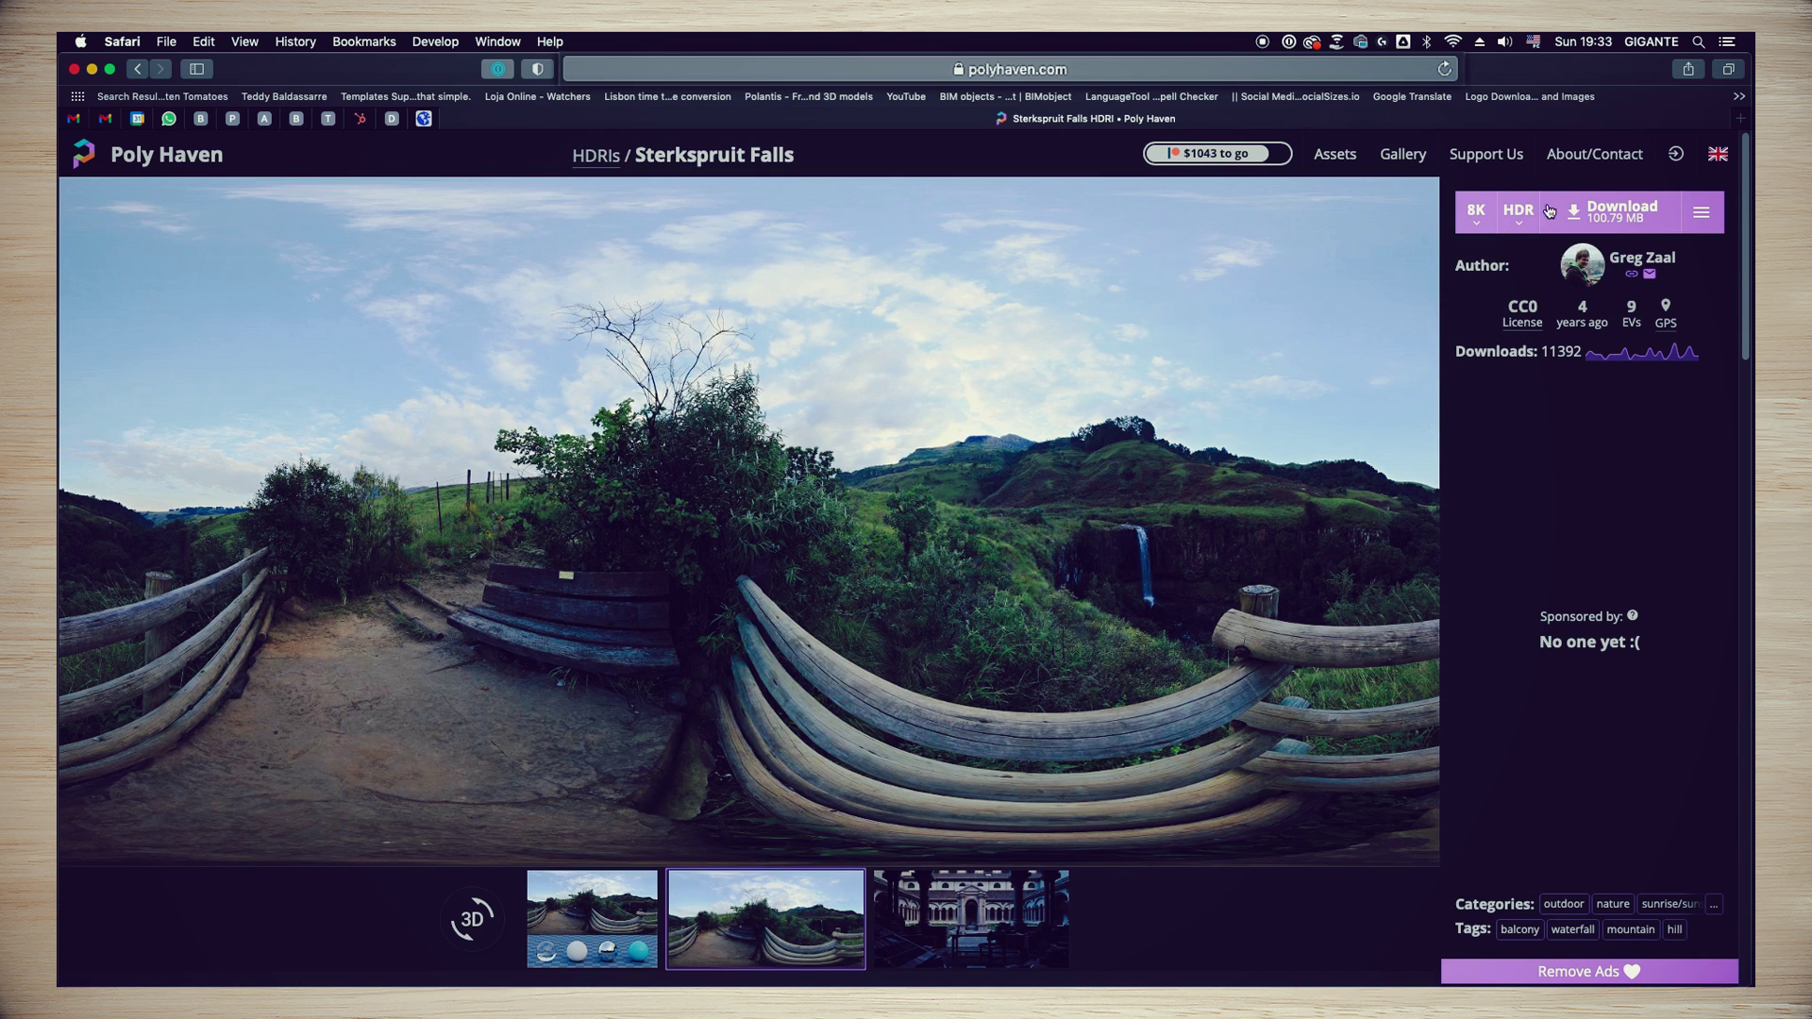
pyautogui.click(1621, 219)
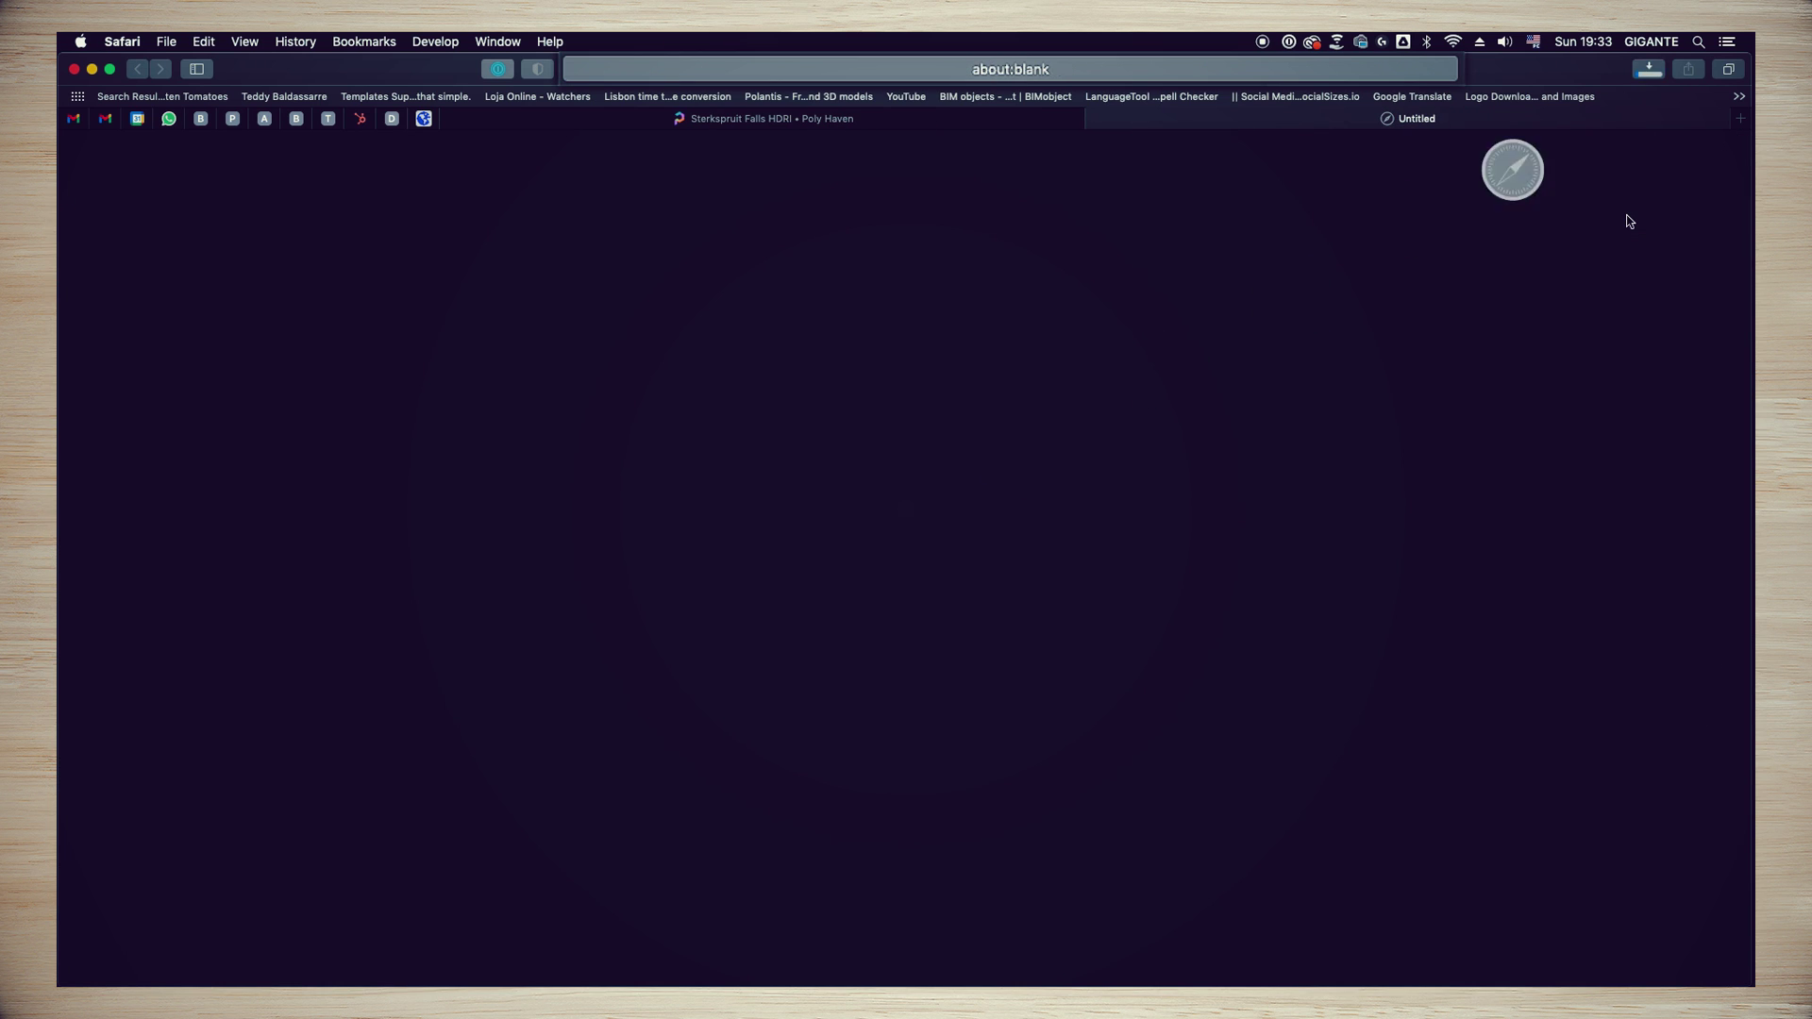
pyautogui.click(1095, 119)
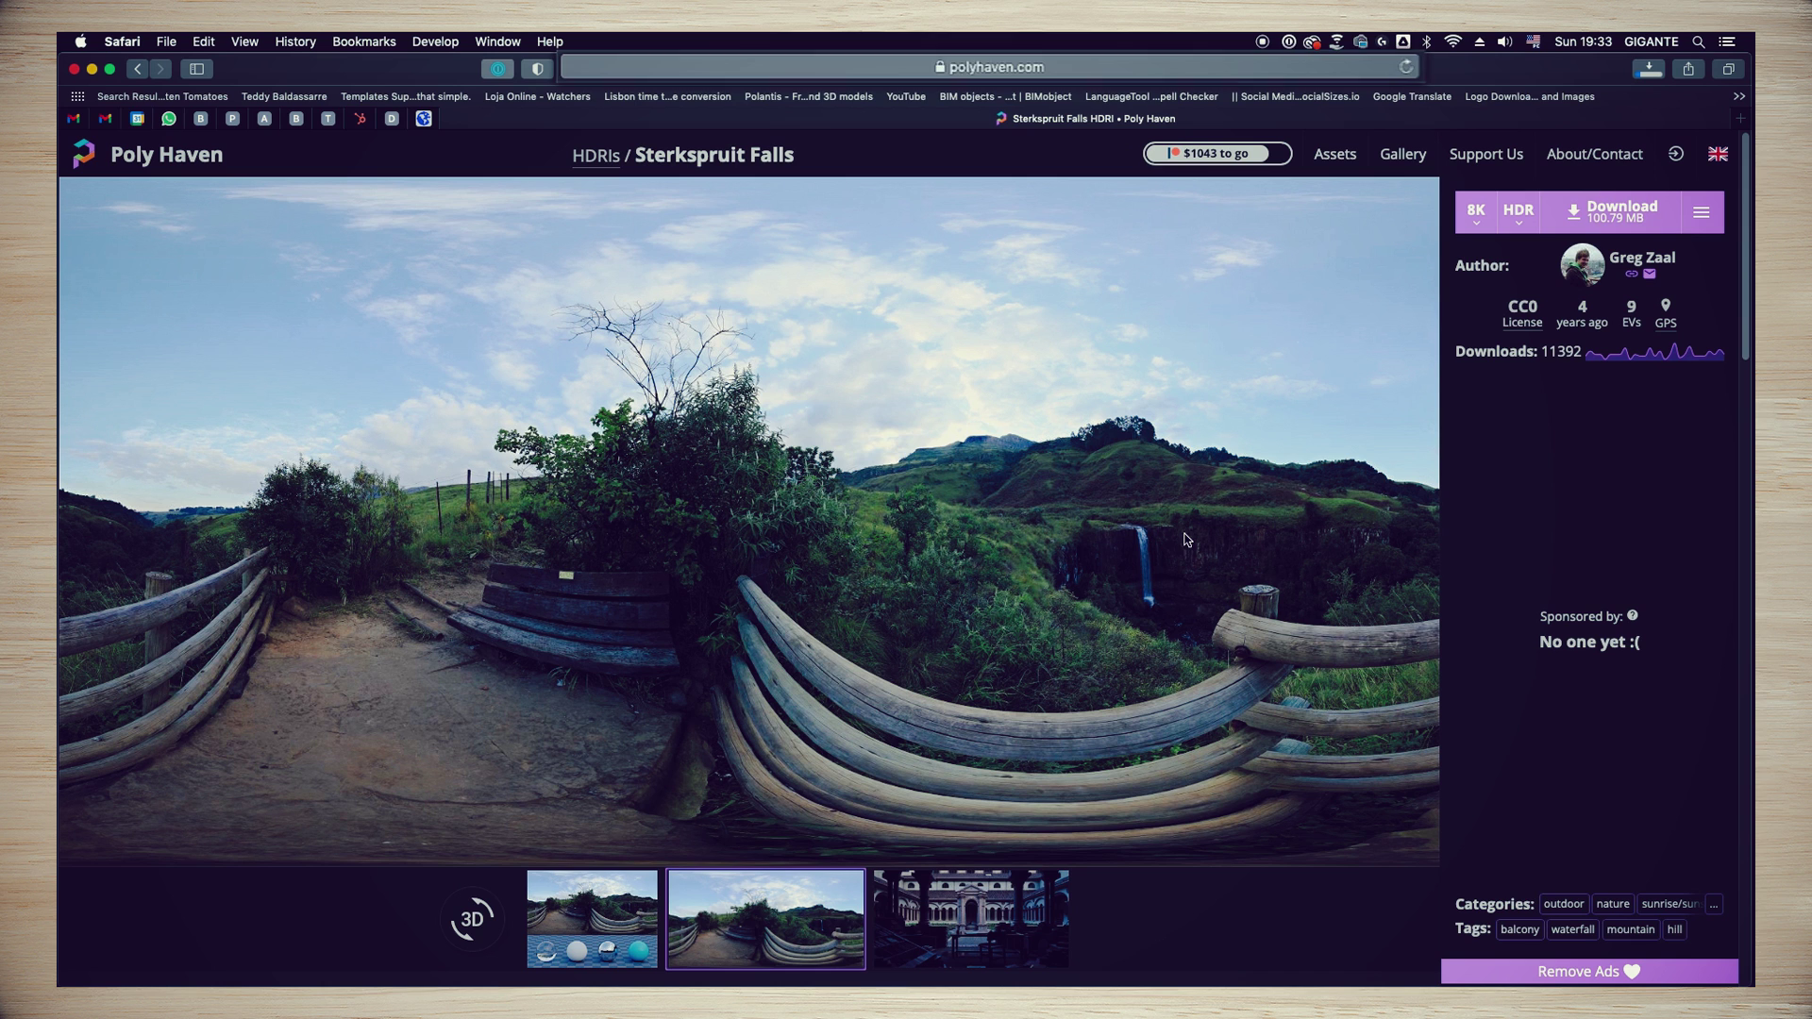
pyautogui.press('super+m')
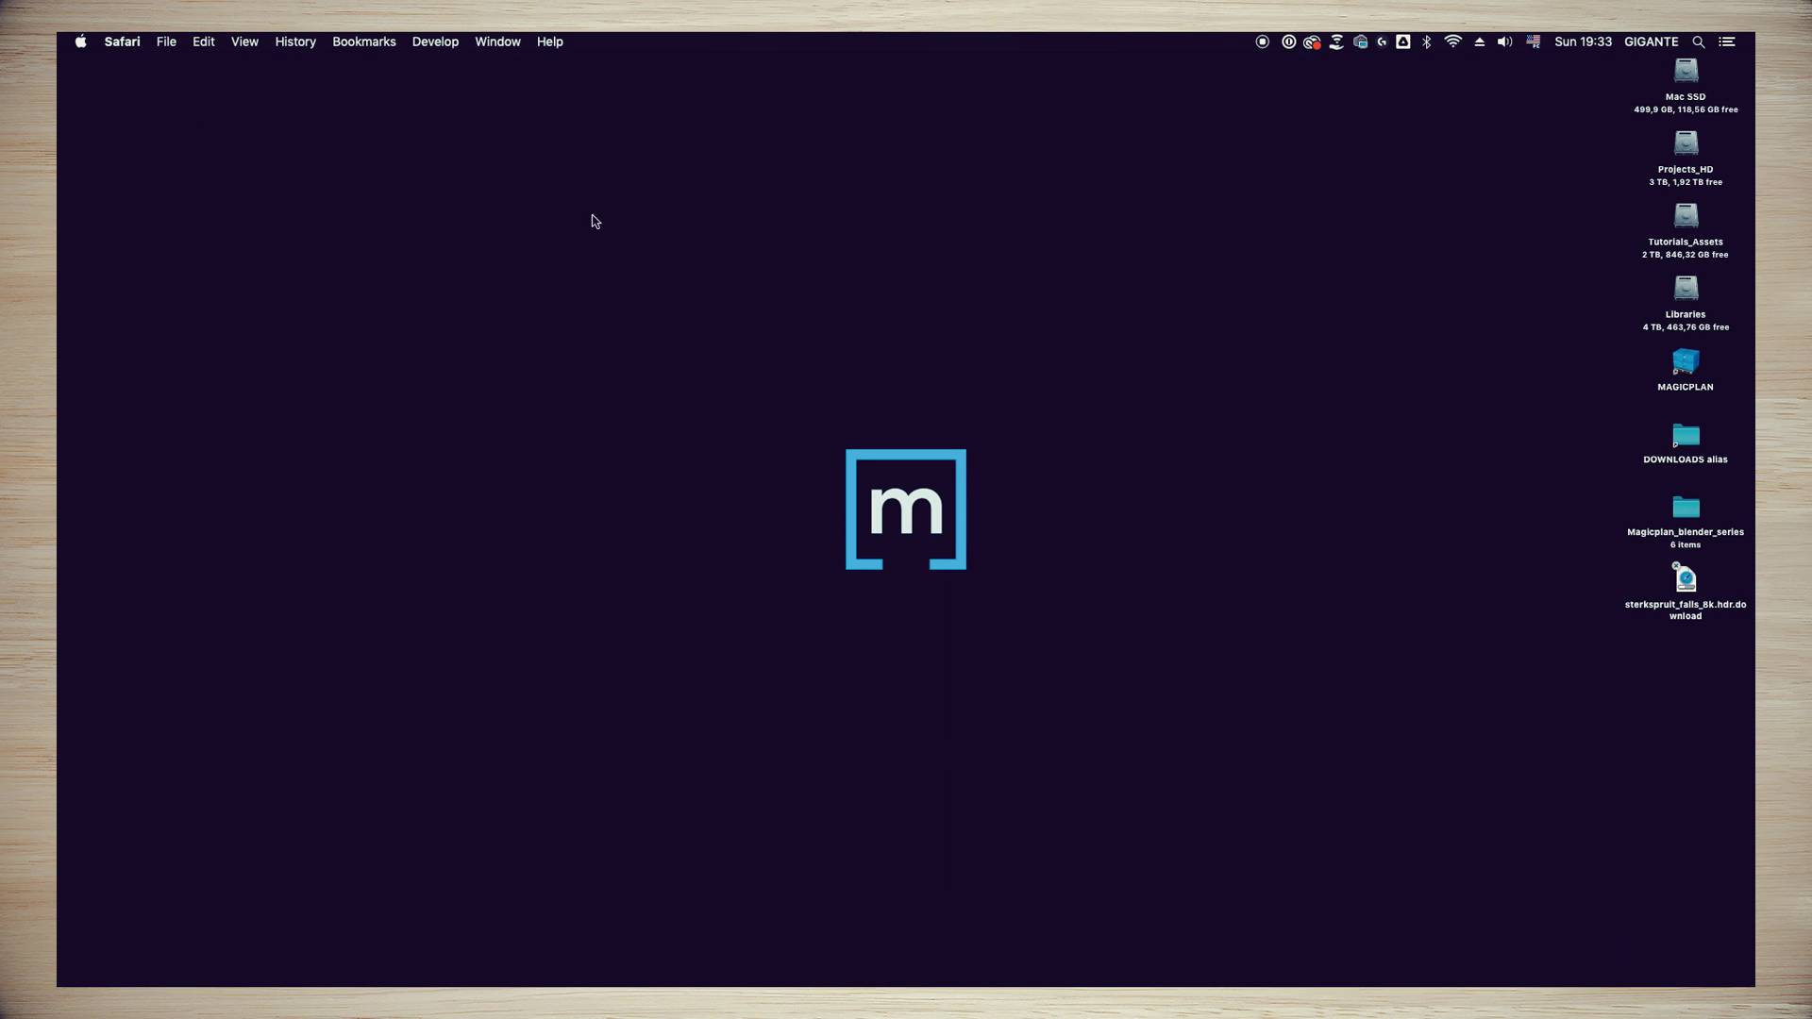
# Check sterkspruit_falls_8k.hdr on the desktop, then return to Blender
pyautogui.click(1391, 571)
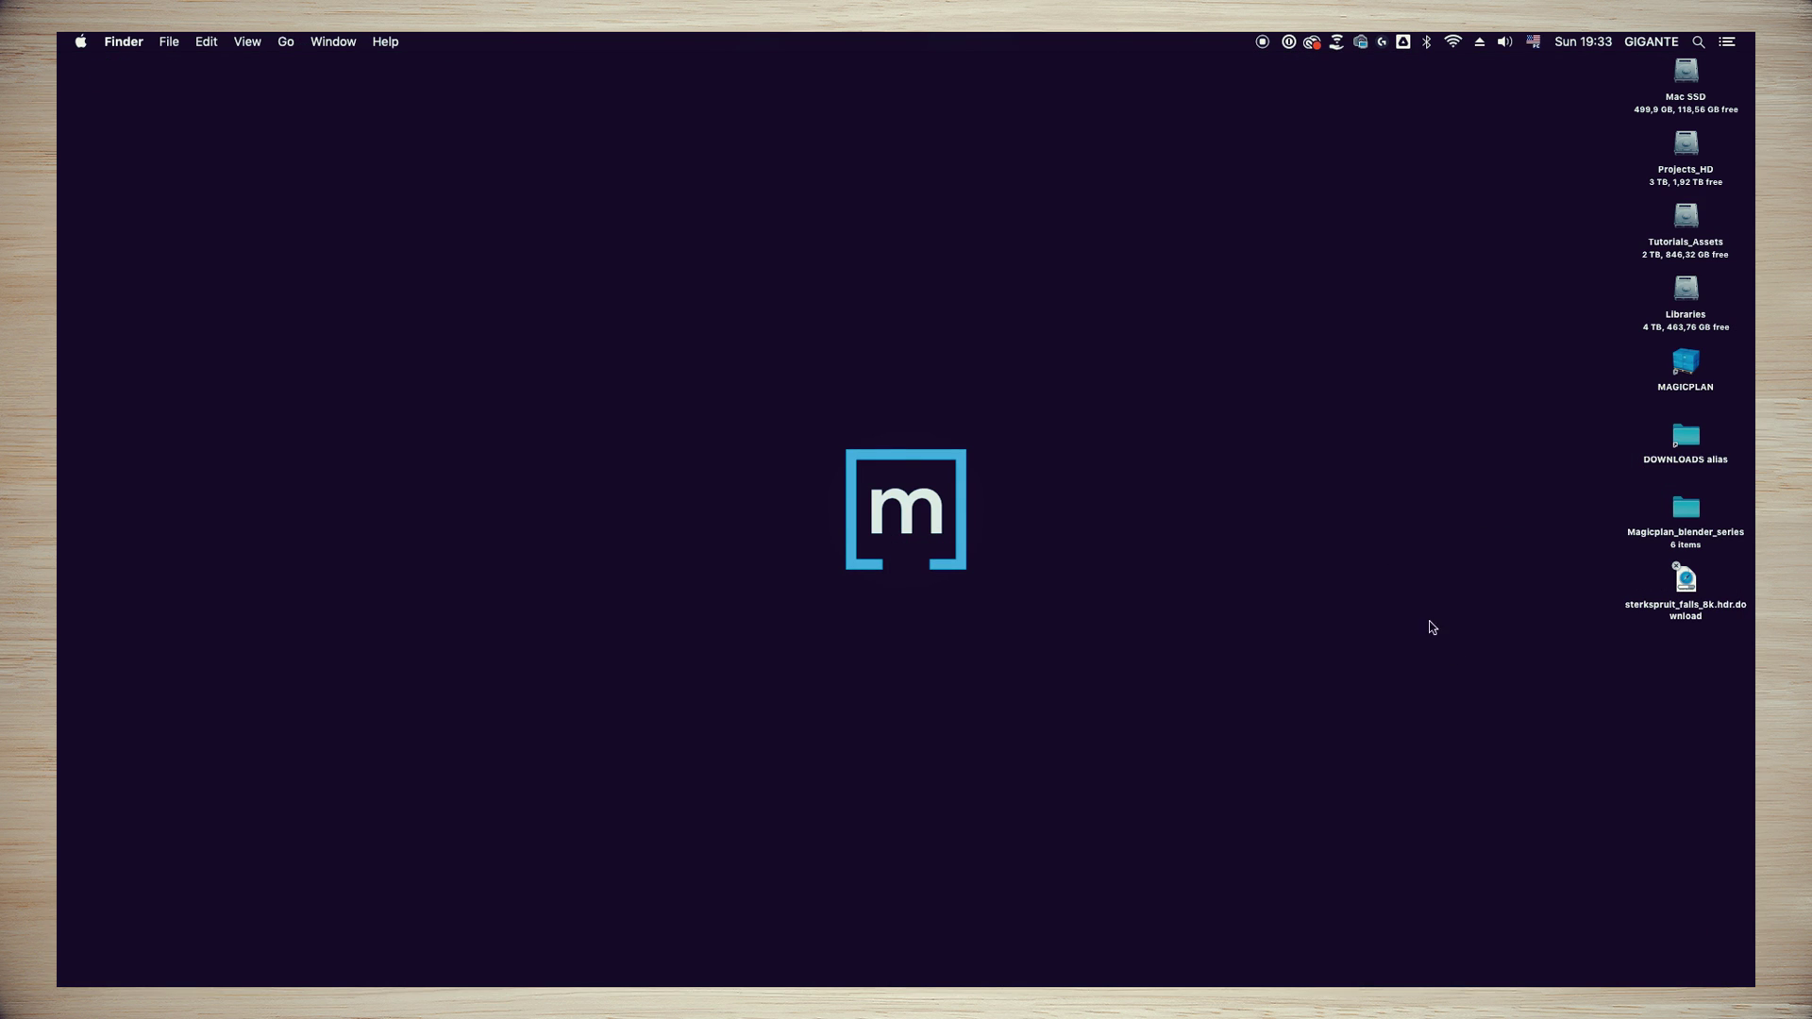
pyautogui.click(1696, 582)
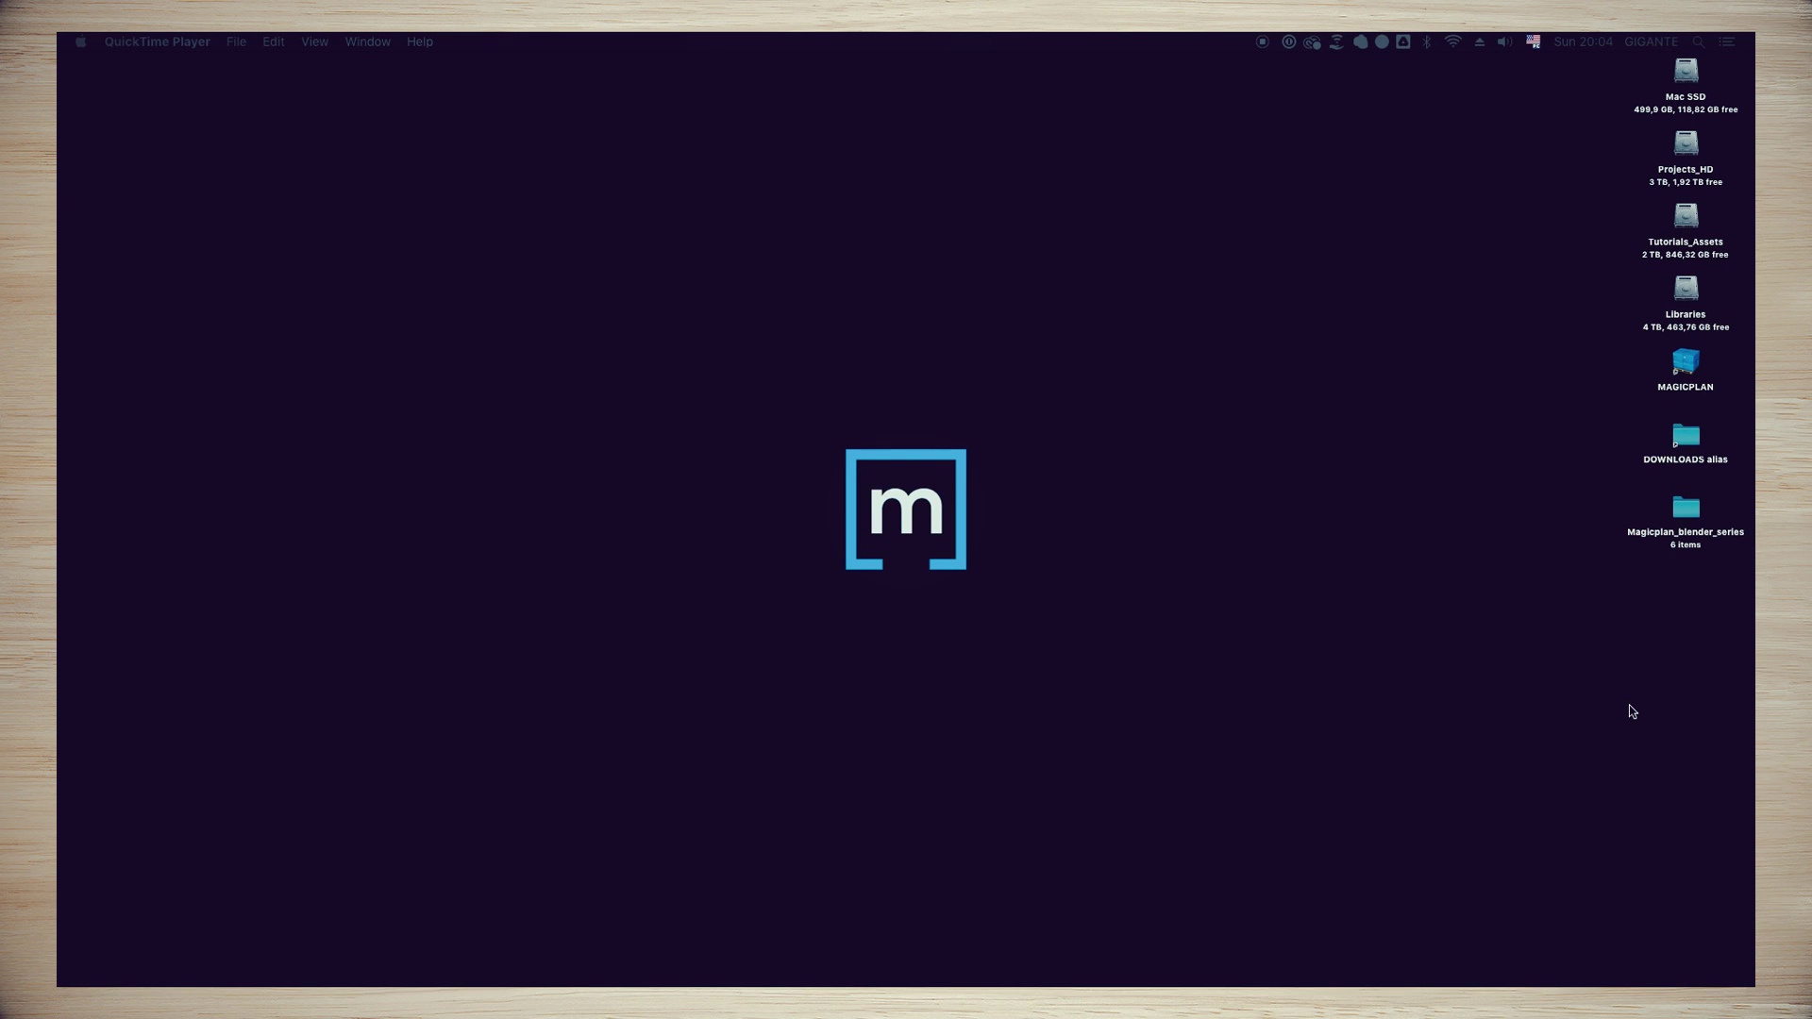
pyautogui.click(1689, 972)
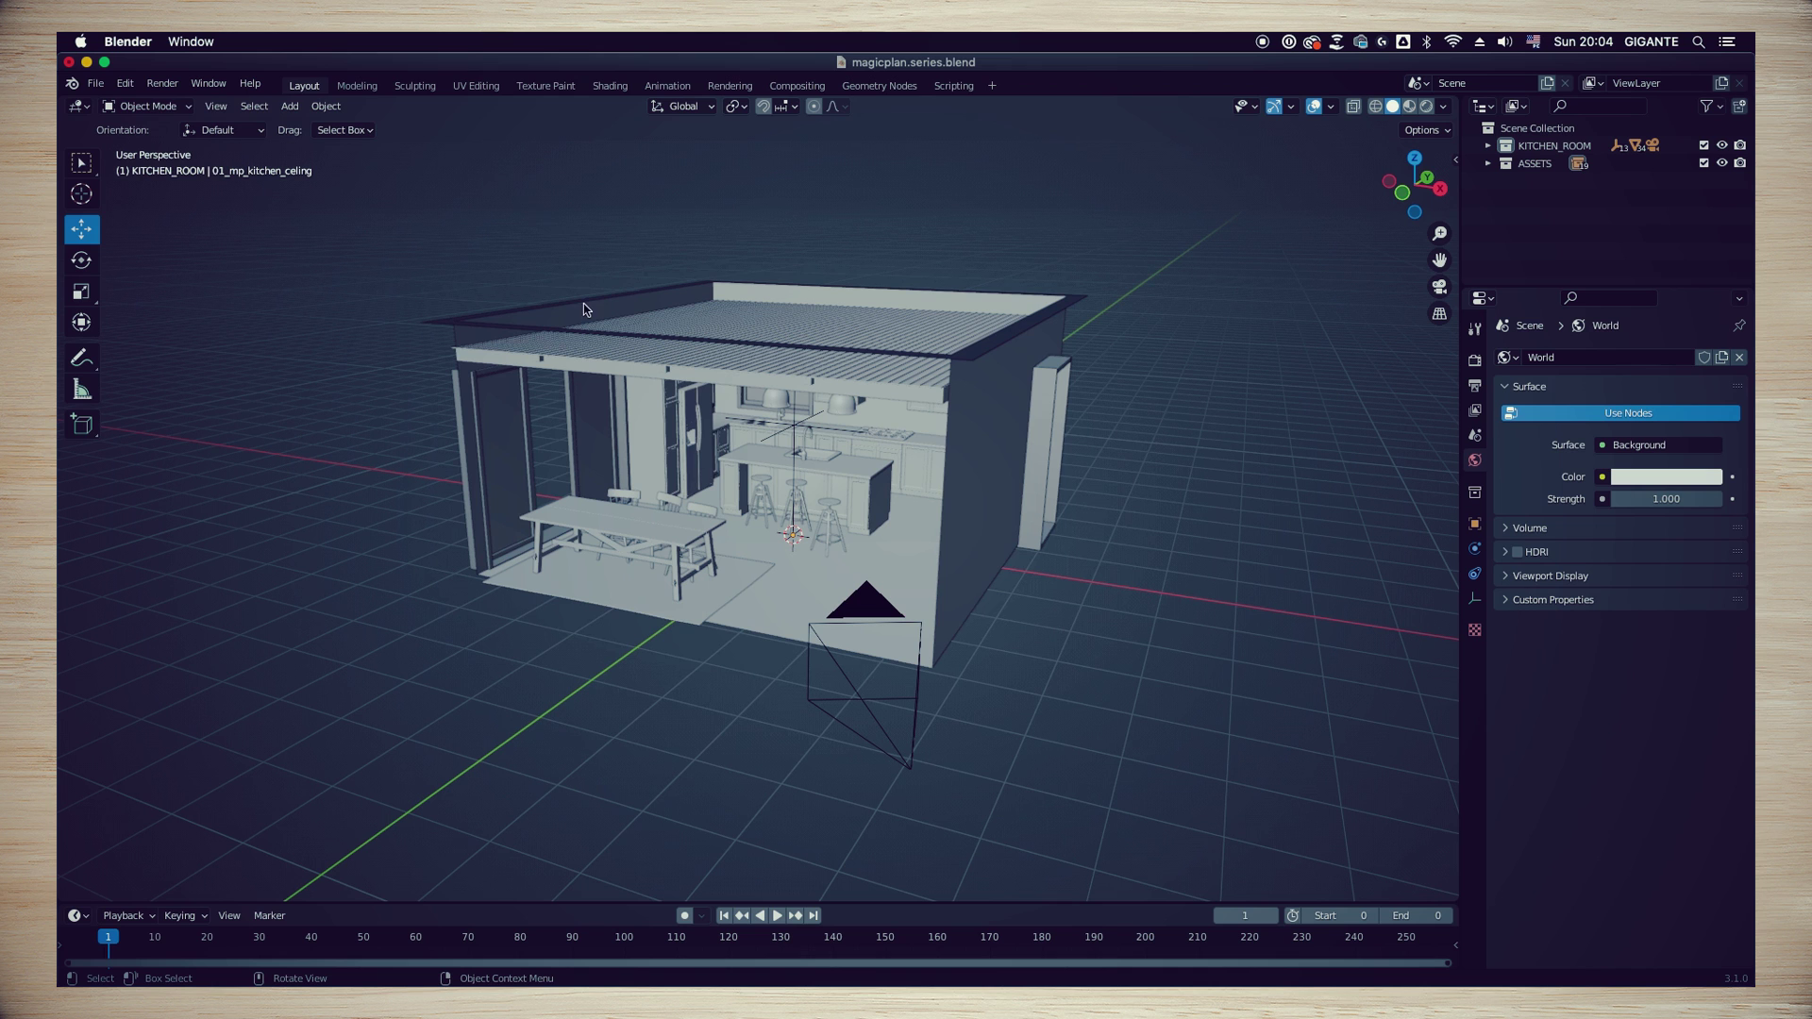
# Switch to the Shading workspace and open the node editor's shader type menu
pyautogui.moveTo(661, 89)
pyautogui.keyDown('ctrl'); pyautogui.mouseDown(button='middle')
pyautogui.moveTo(608, 88)
pyautogui.moveTo(630, 88)
pyautogui.mouseUp(button='middle'); pyautogui.keyUp('ctrl')
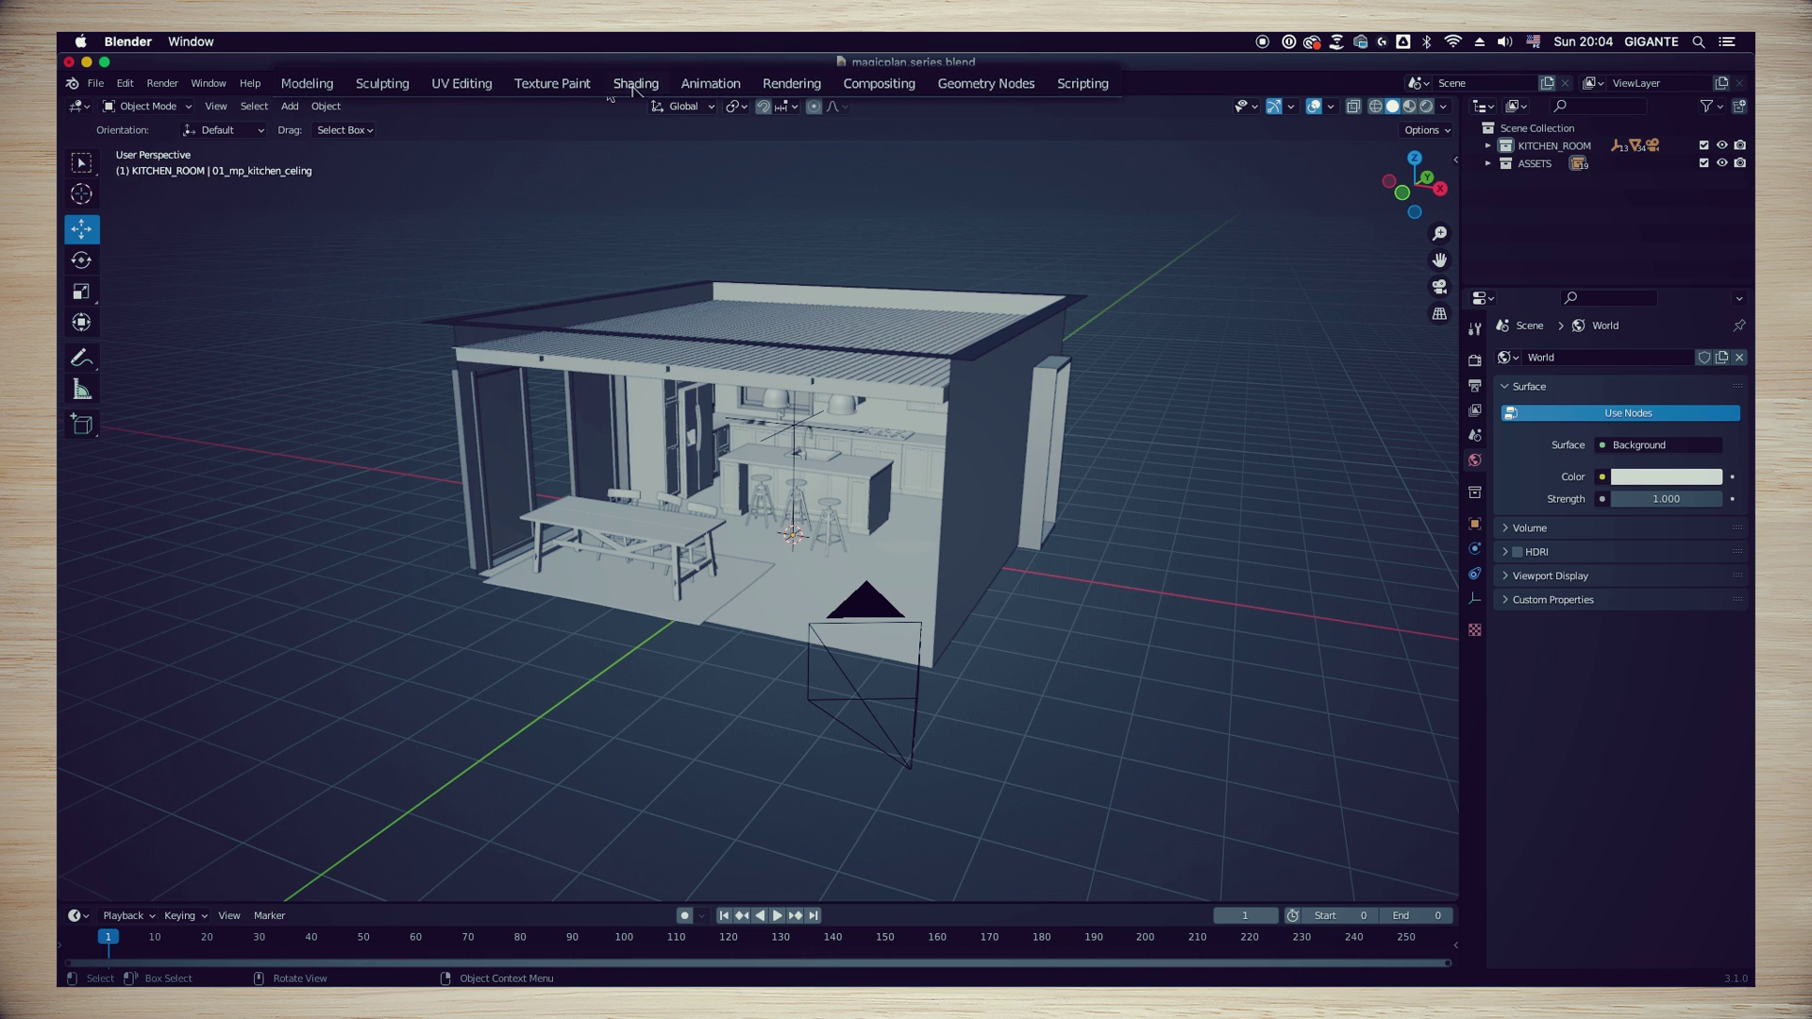
pyautogui.click(633, 88)
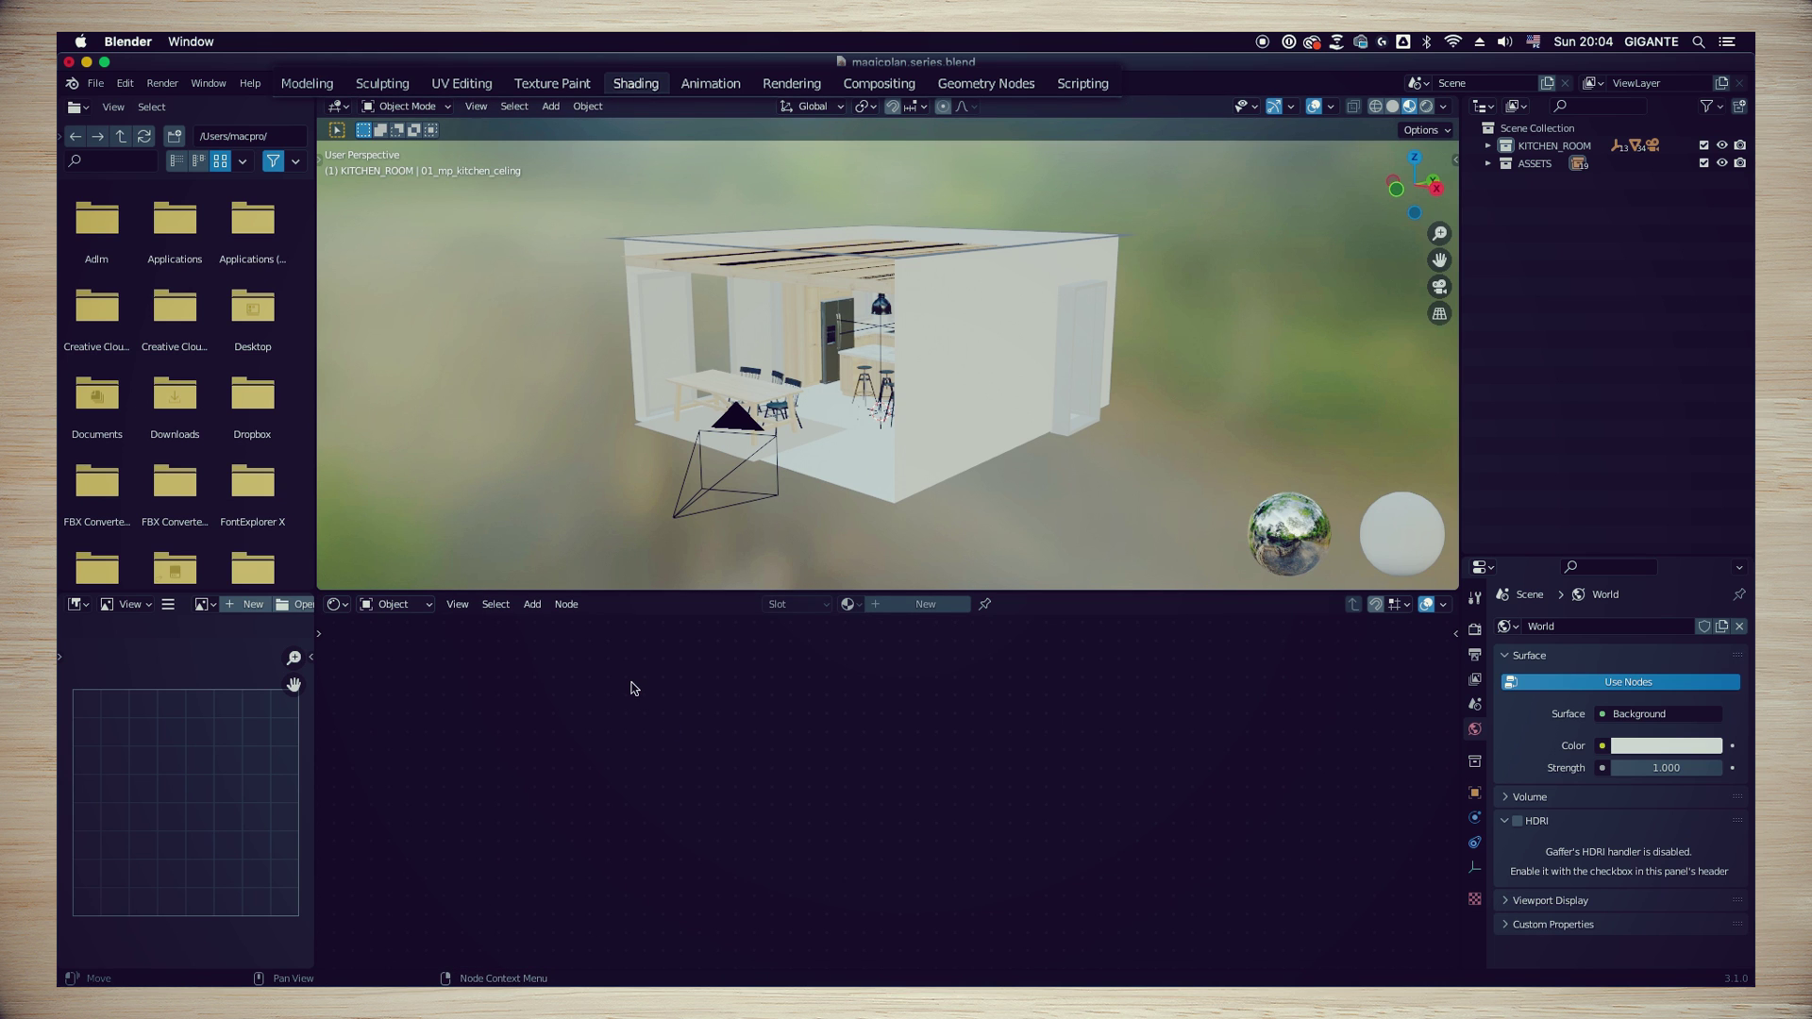
pyautogui.keyDown('ctrl'); pyautogui.moveTo(385, 616); pyautogui.dragTo(387, 612, button='middle'); pyautogui.keyUp('ctrl')
pyautogui.click(401, 609)
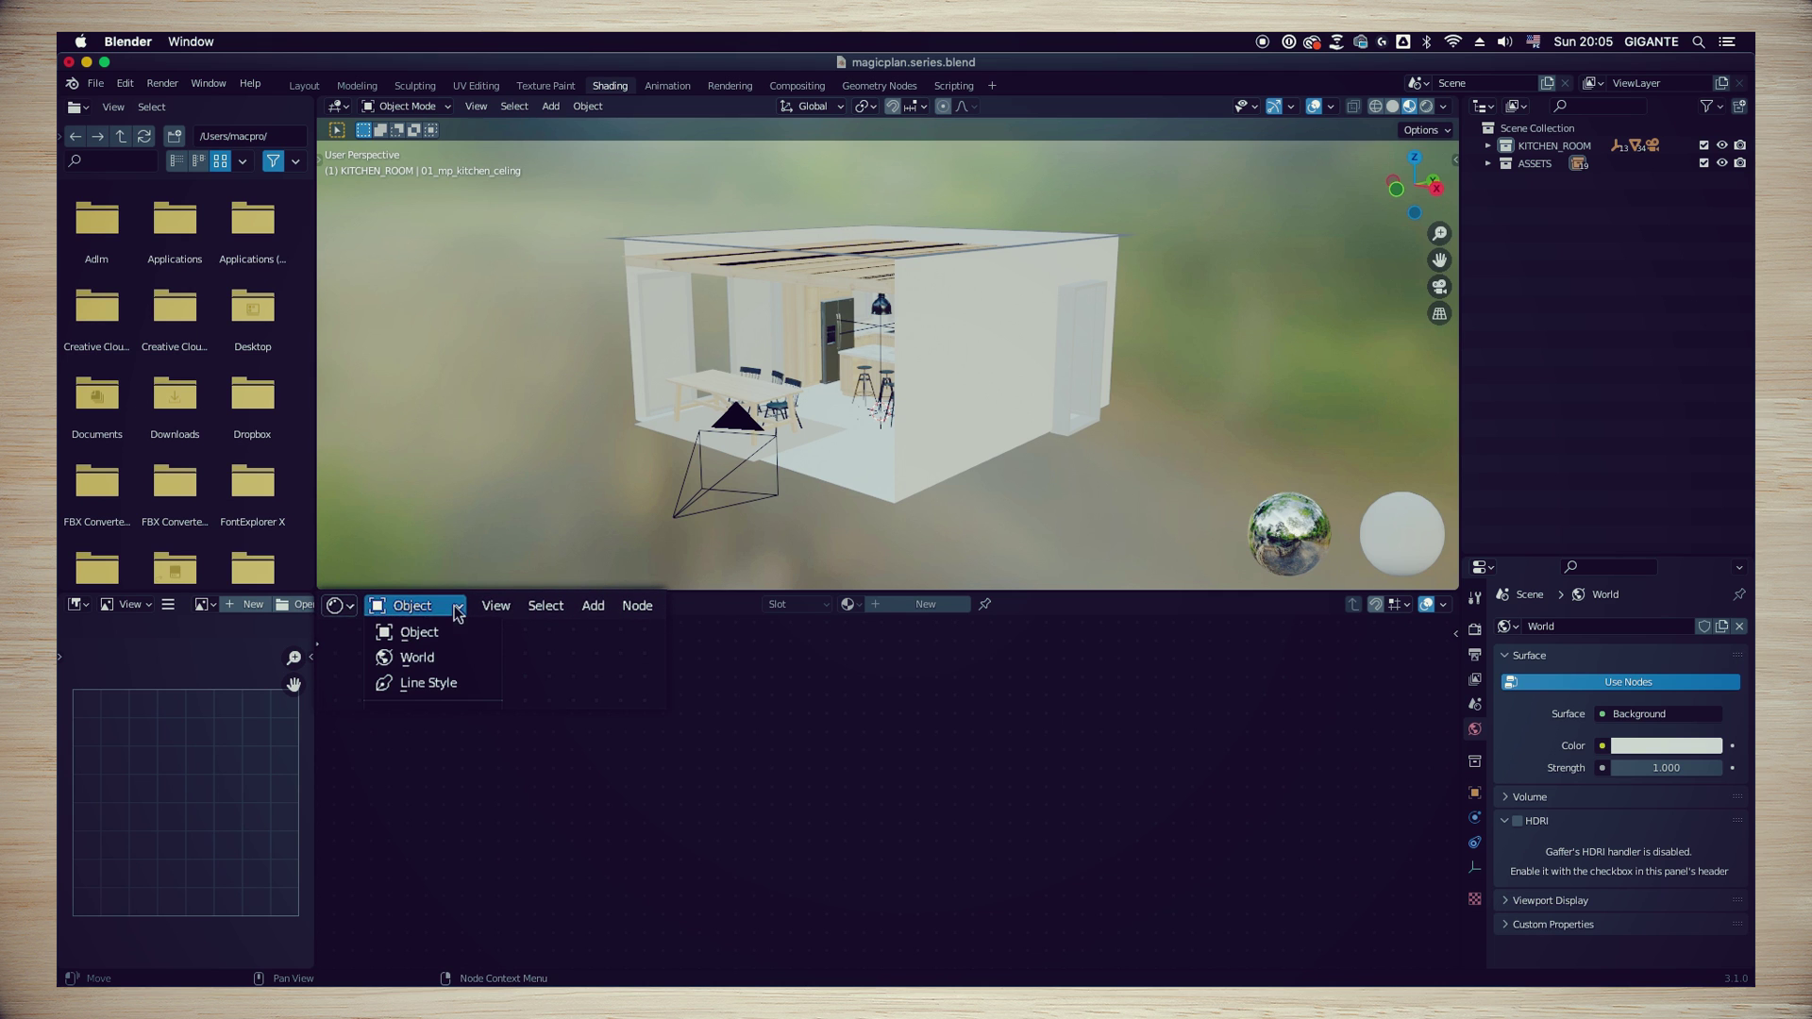
# Show World nodes, delete the Background node and add an Environment Texture node
pyautogui.click(436, 657)
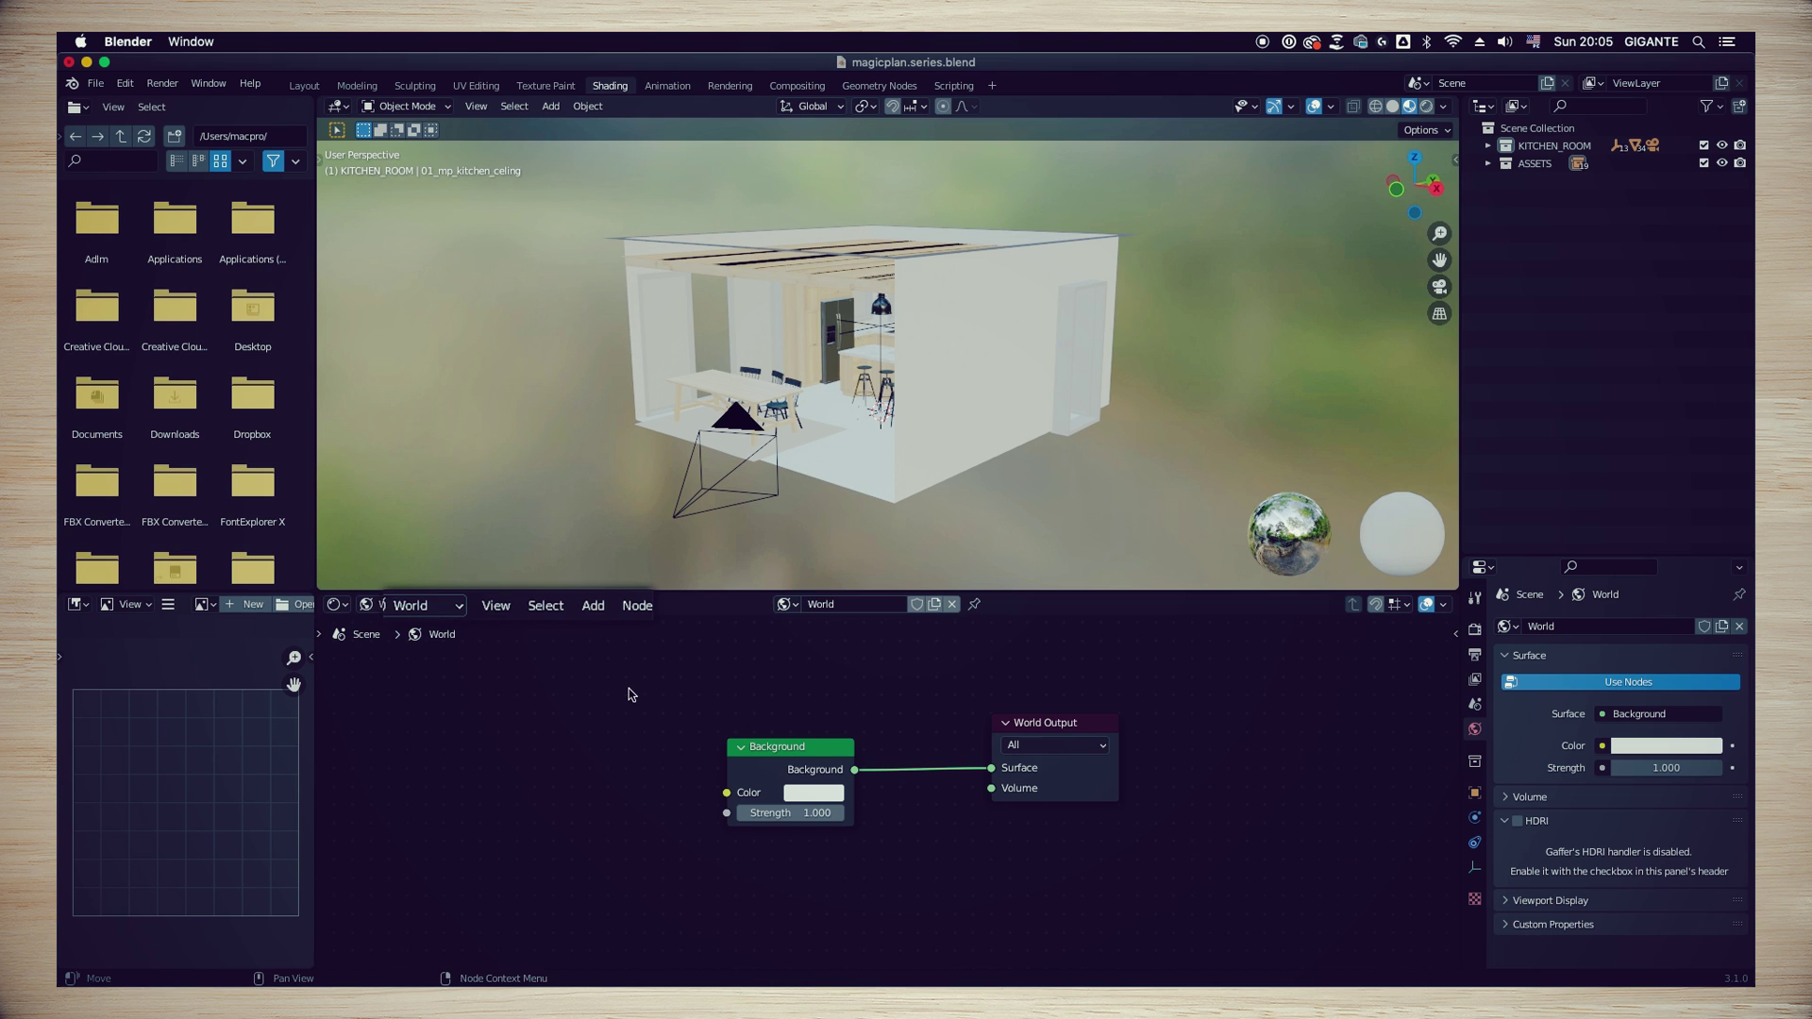
pyautogui.click(805, 755)
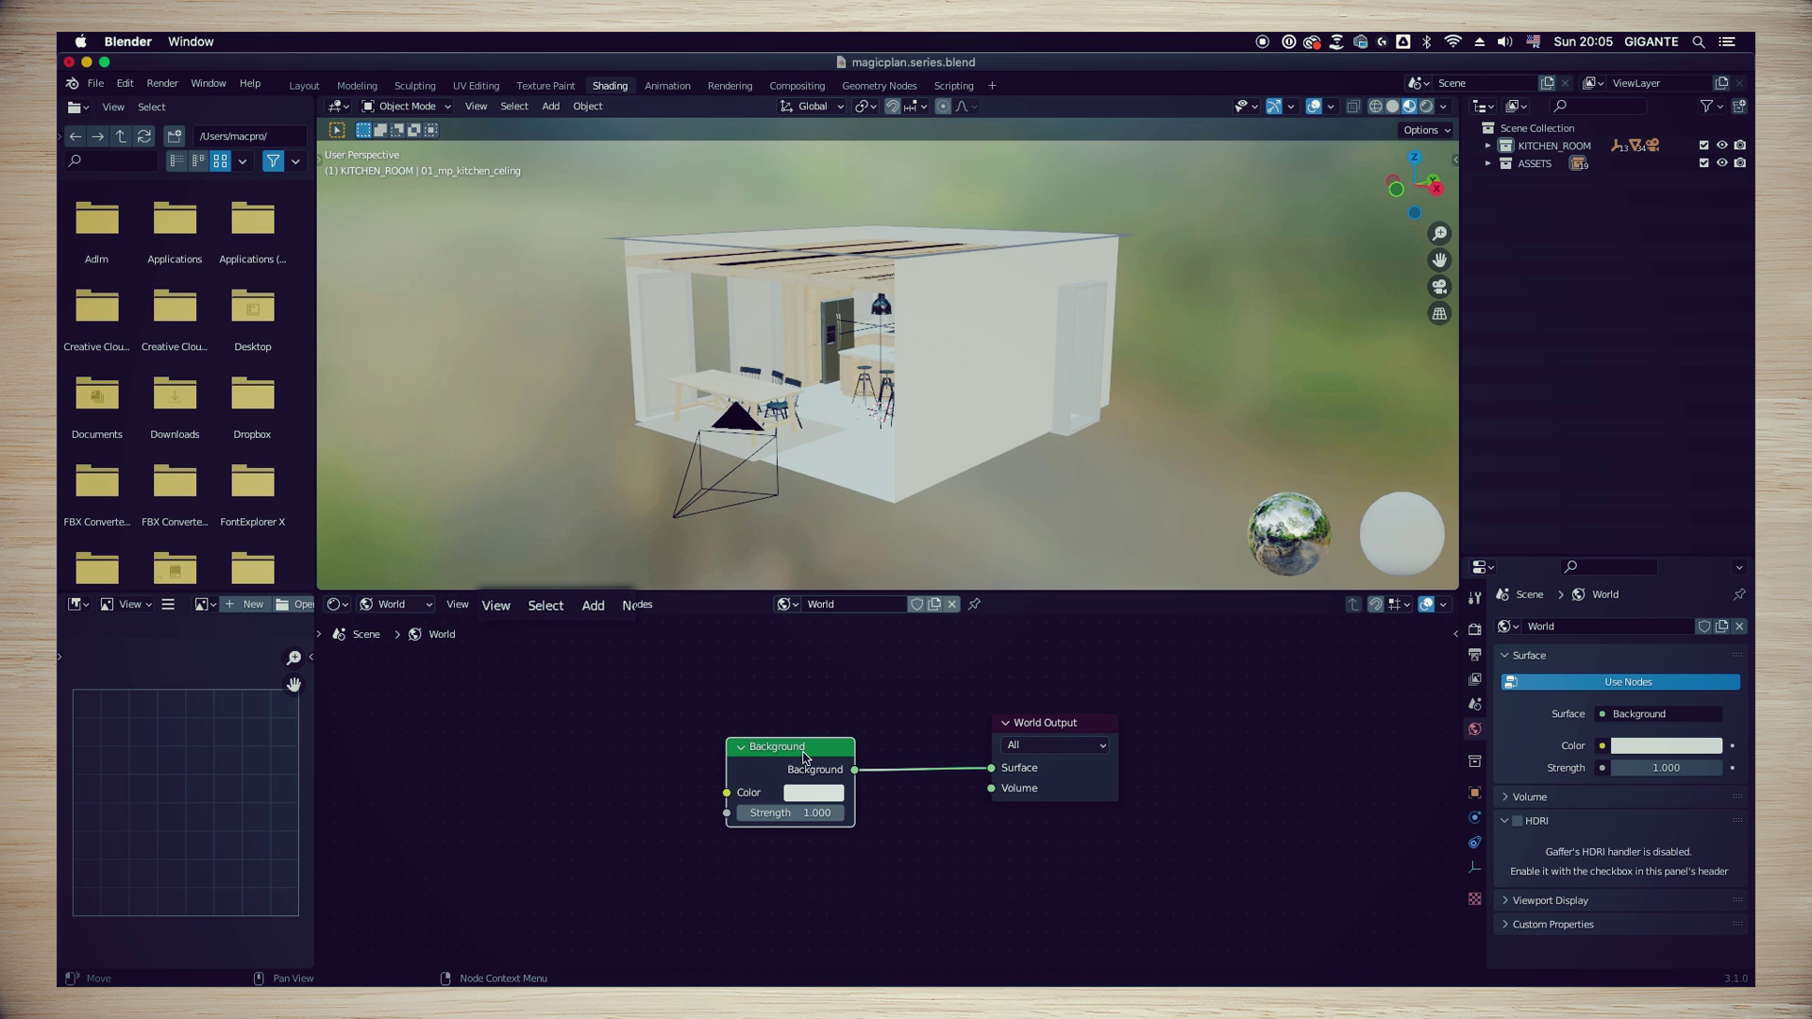
pyautogui.press('Delete')
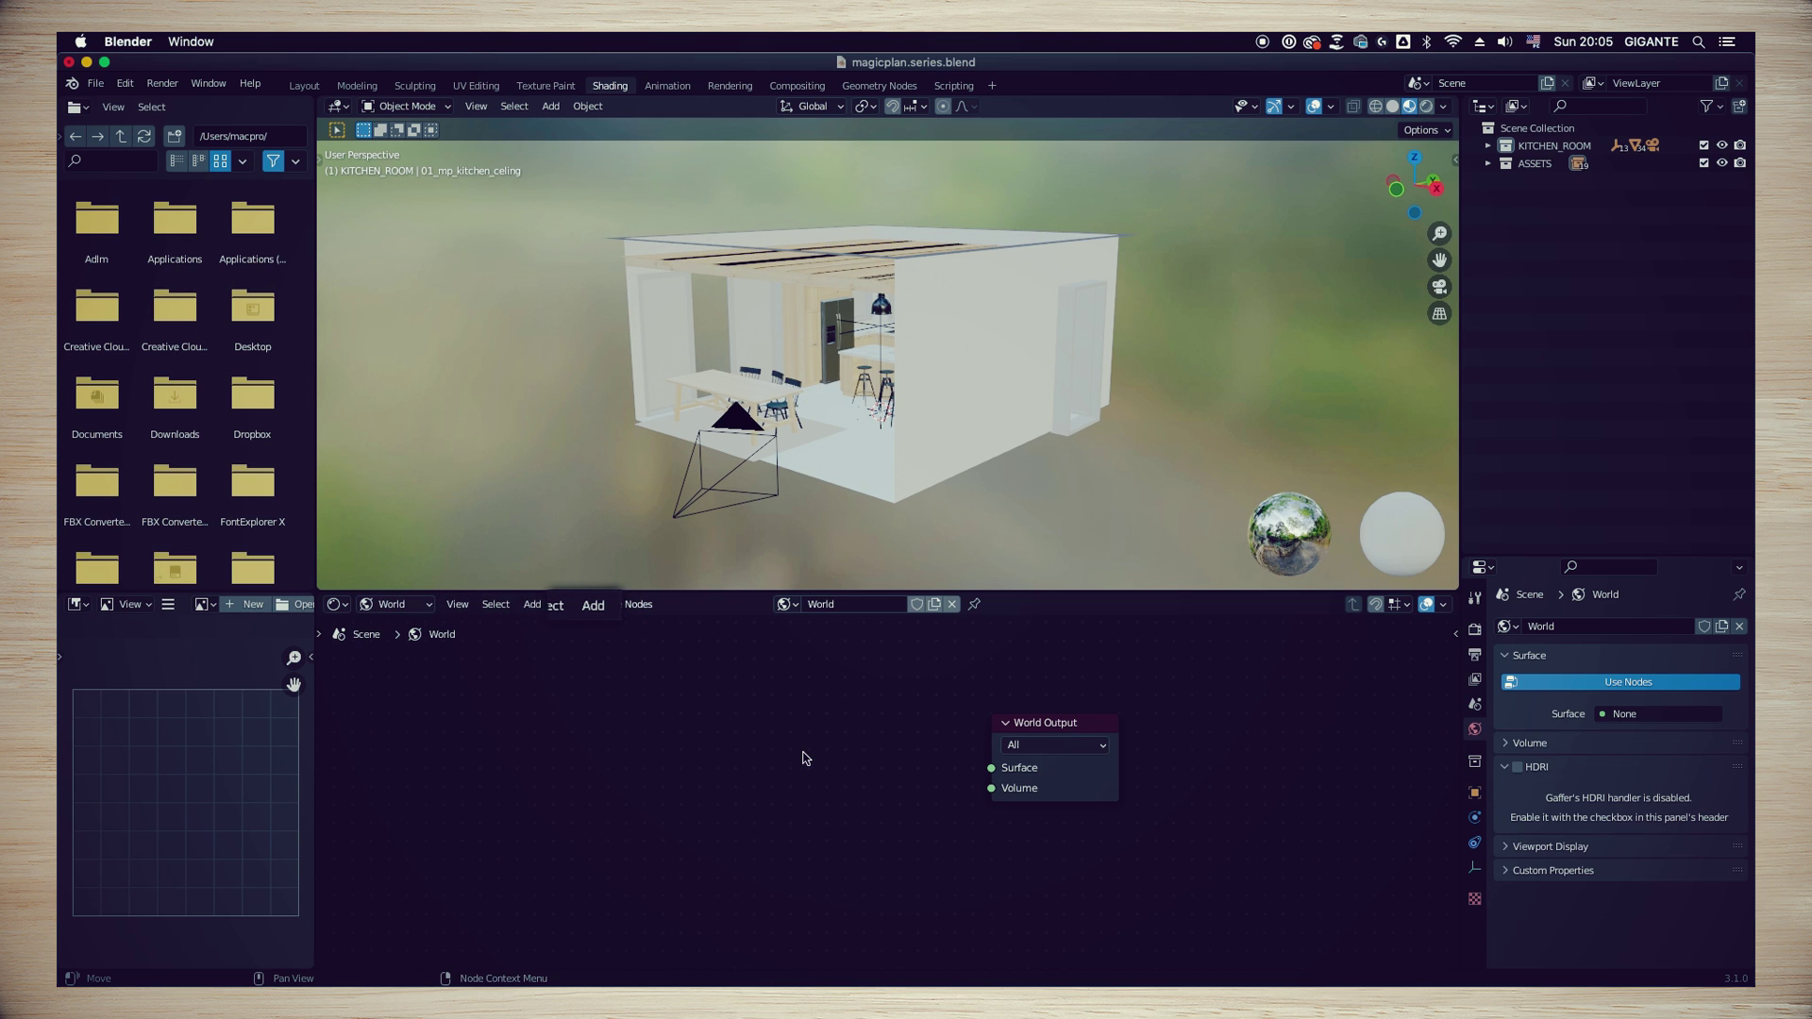
pyautogui.click(593, 605)
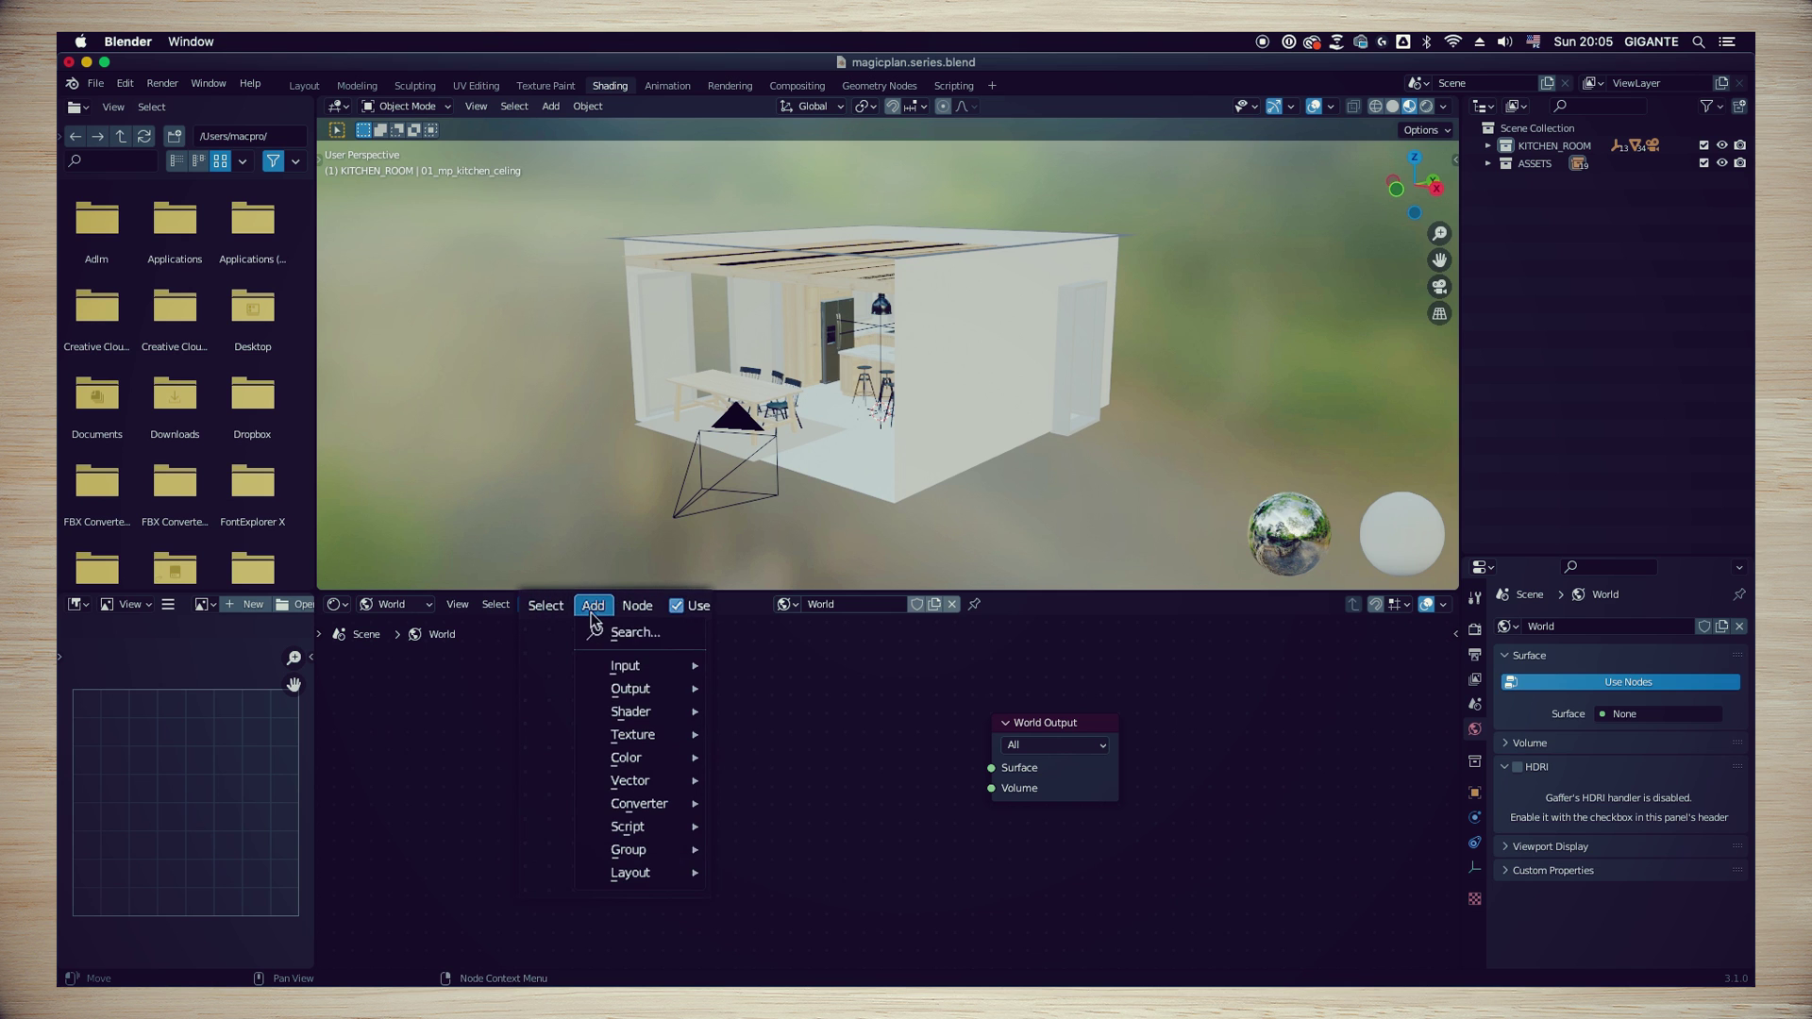
pyautogui.moveTo(651, 734)
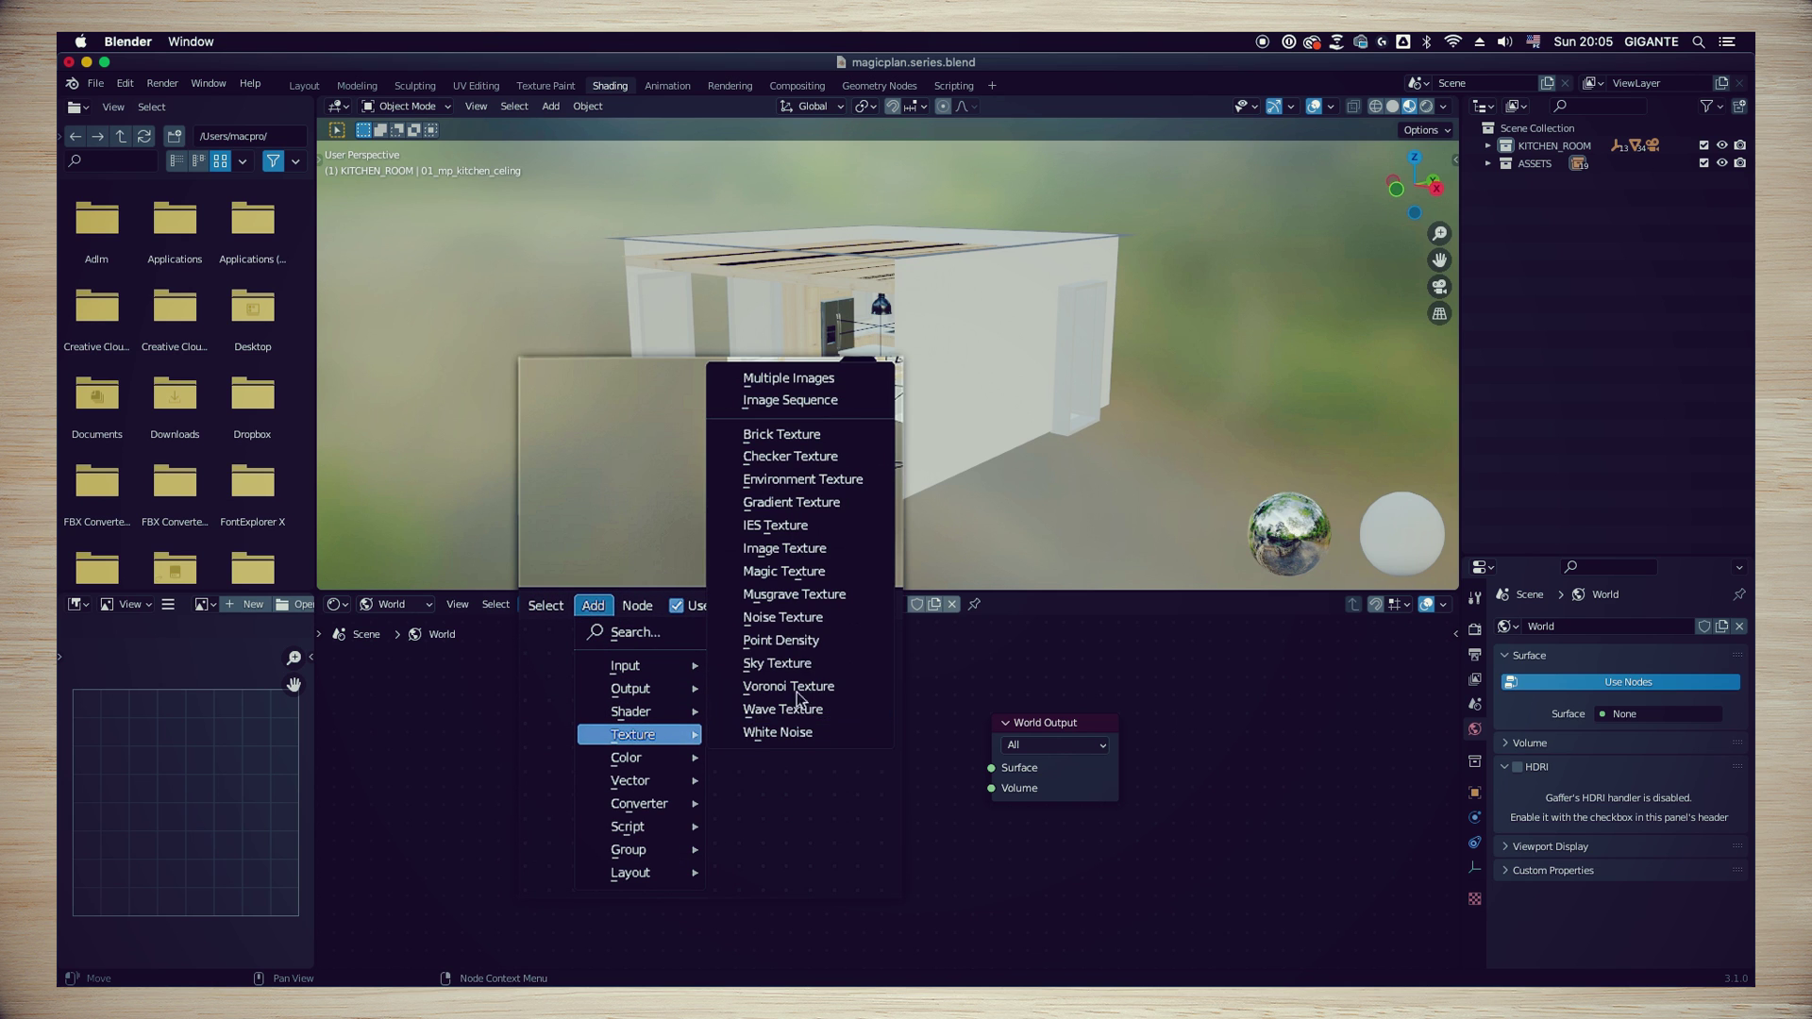
pyautogui.click(824, 485)
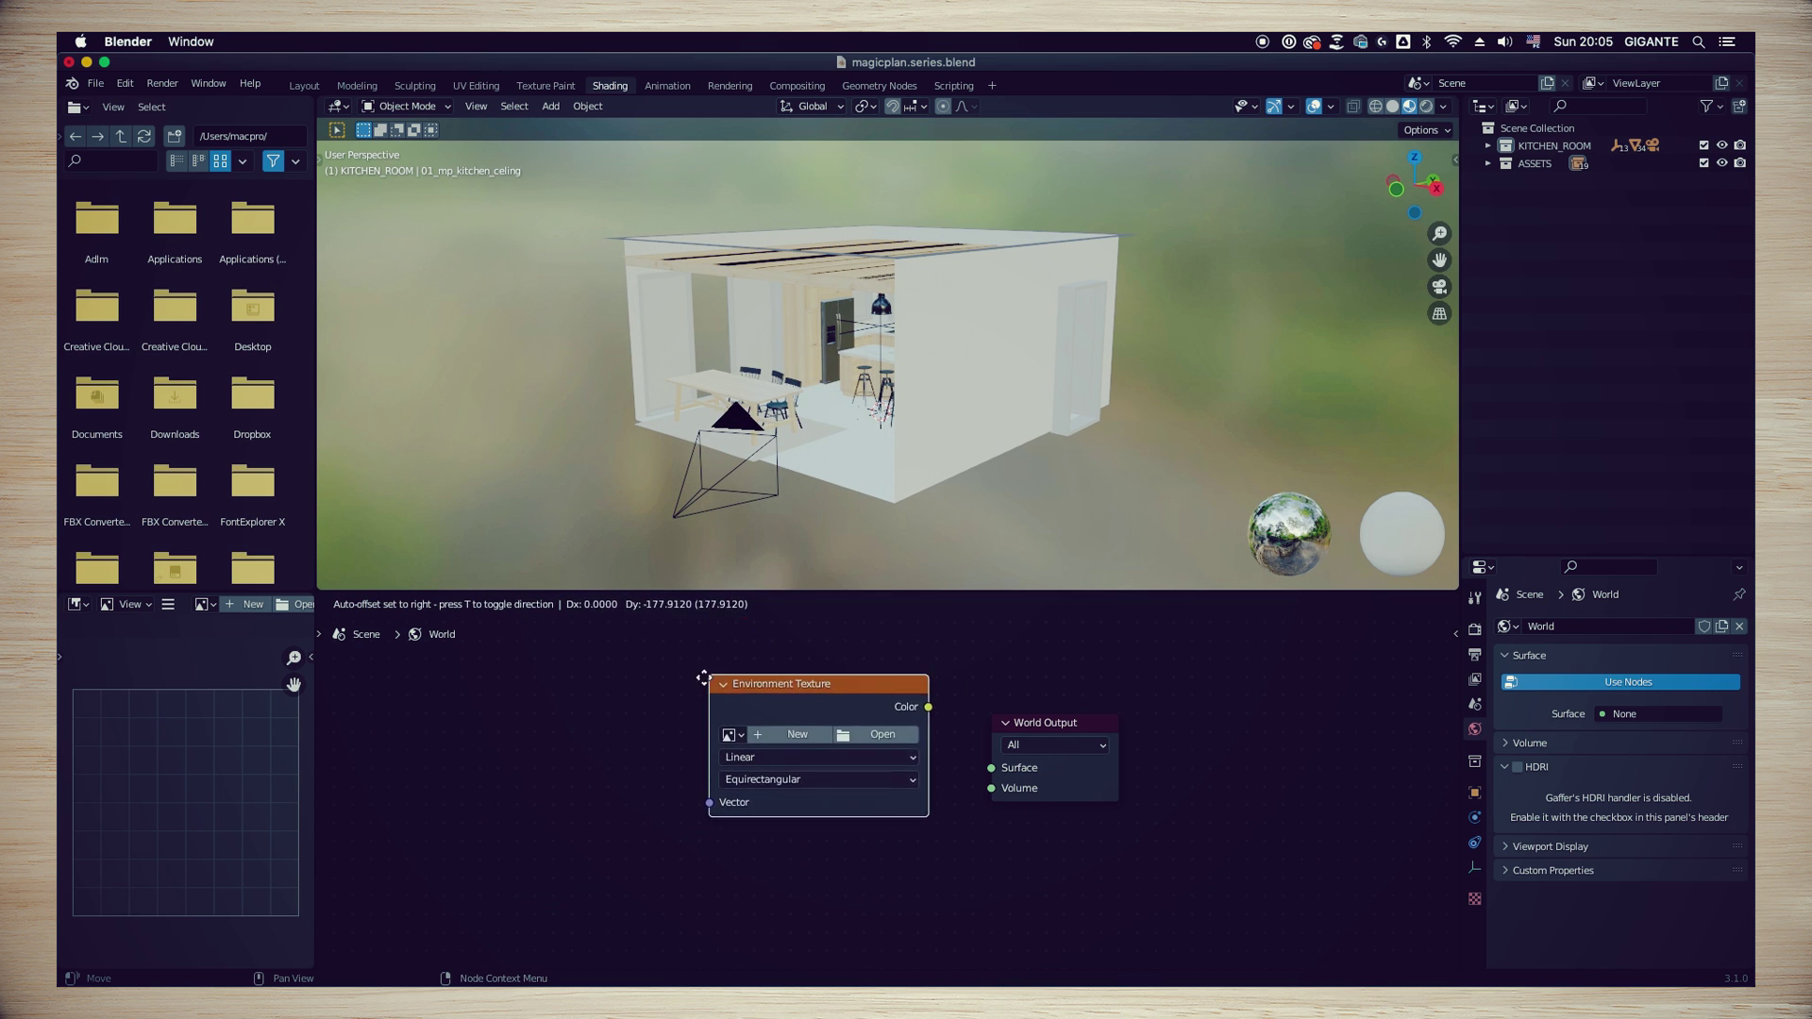
# Place the Environment Texture node and load sterkspruit_falls_8k.hdr from assets/25_hdri_image
pyautogui.click(648, 699)
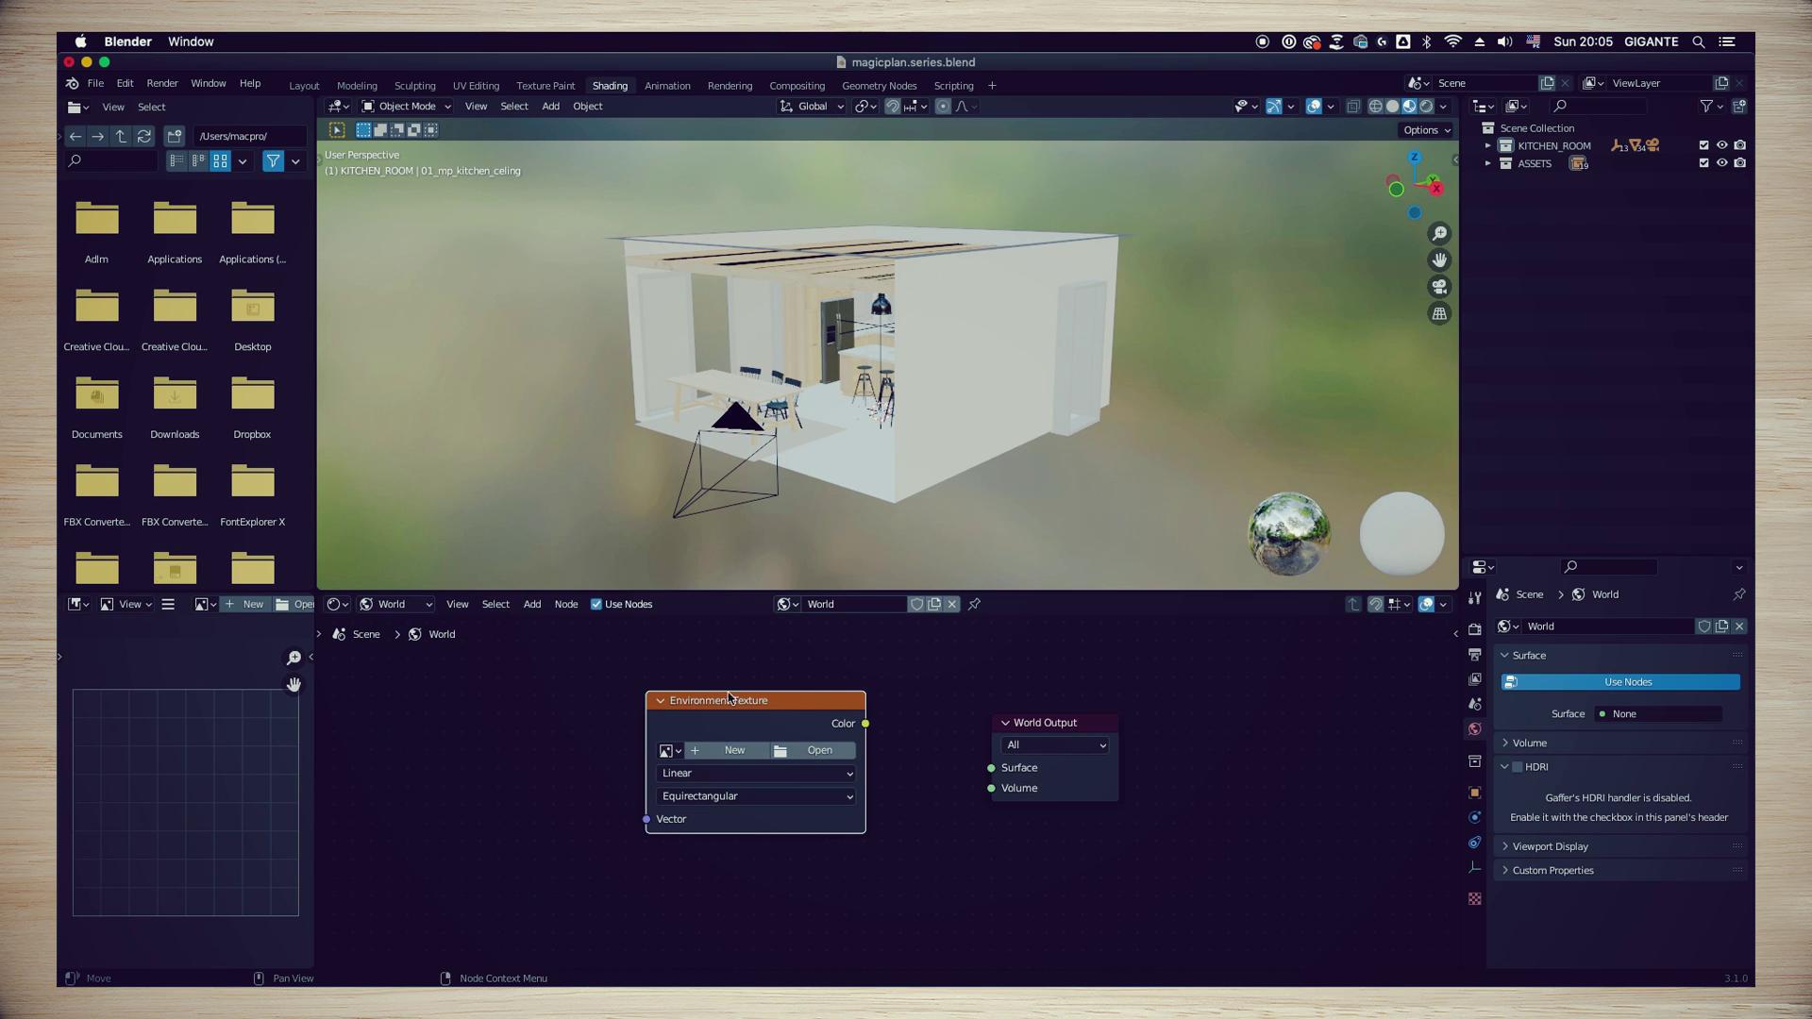
pyautogui.click(919, 852)
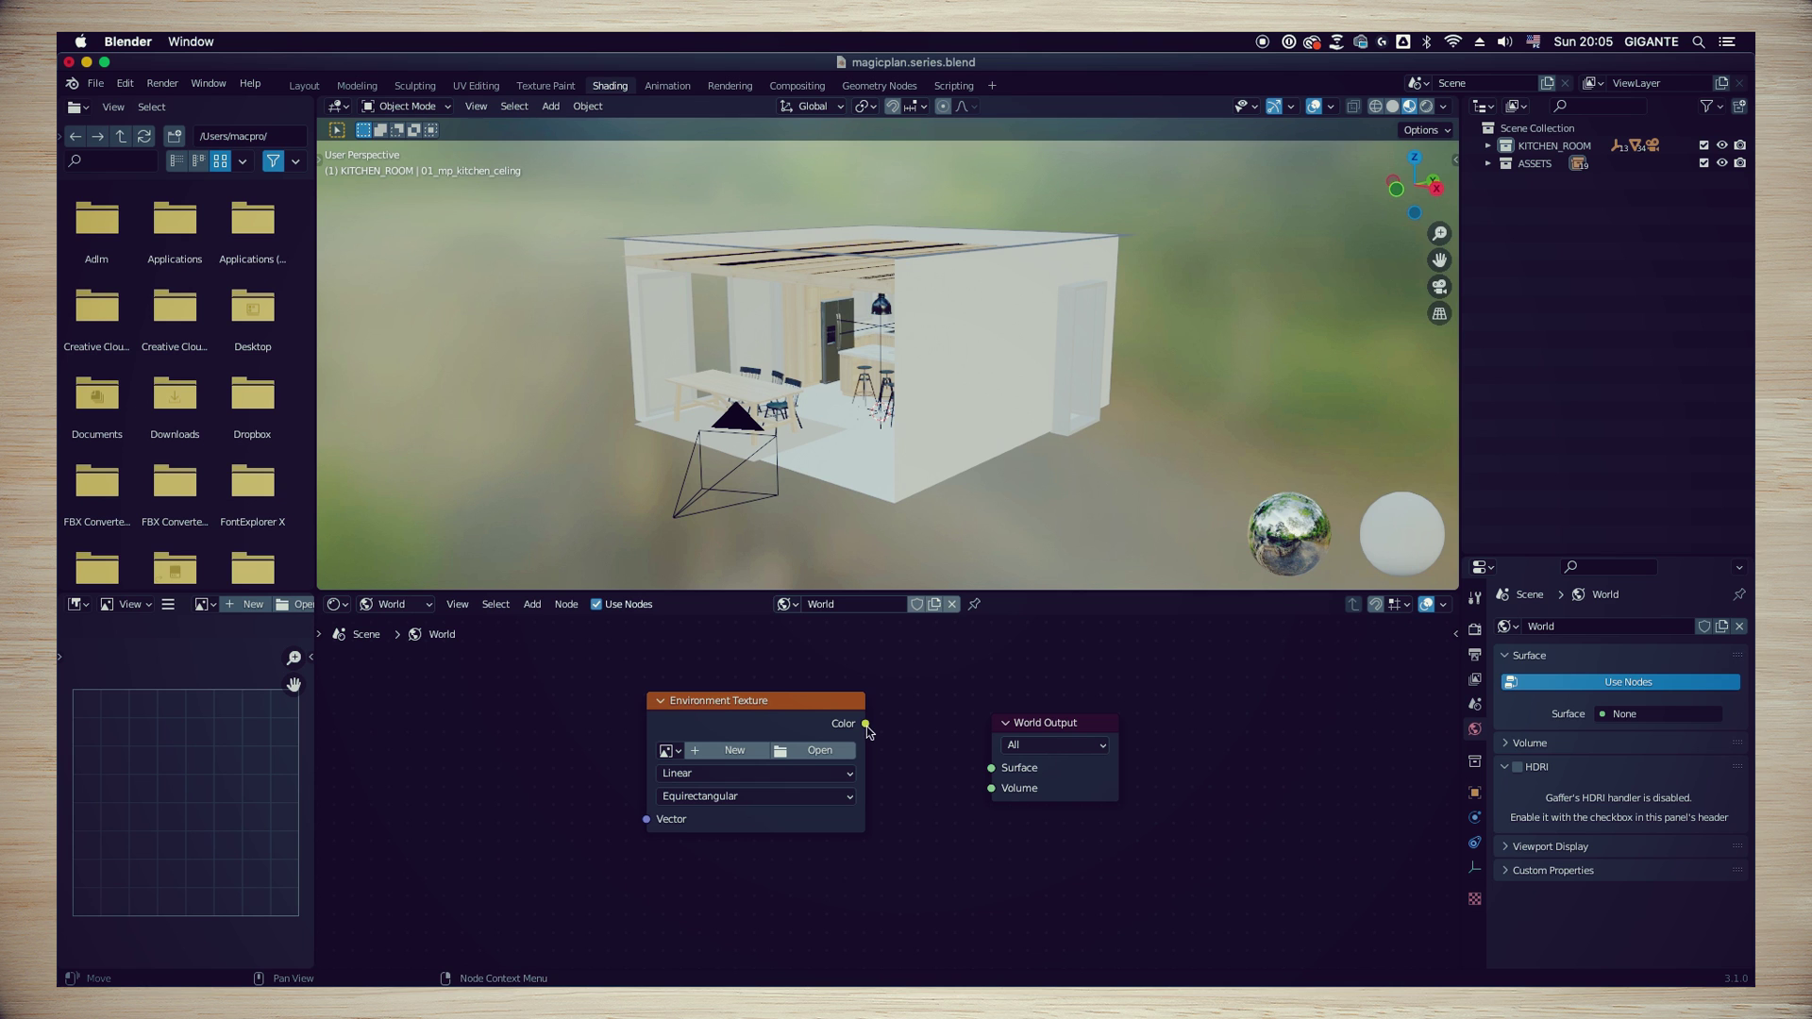
pyautogui.click(839, 751)
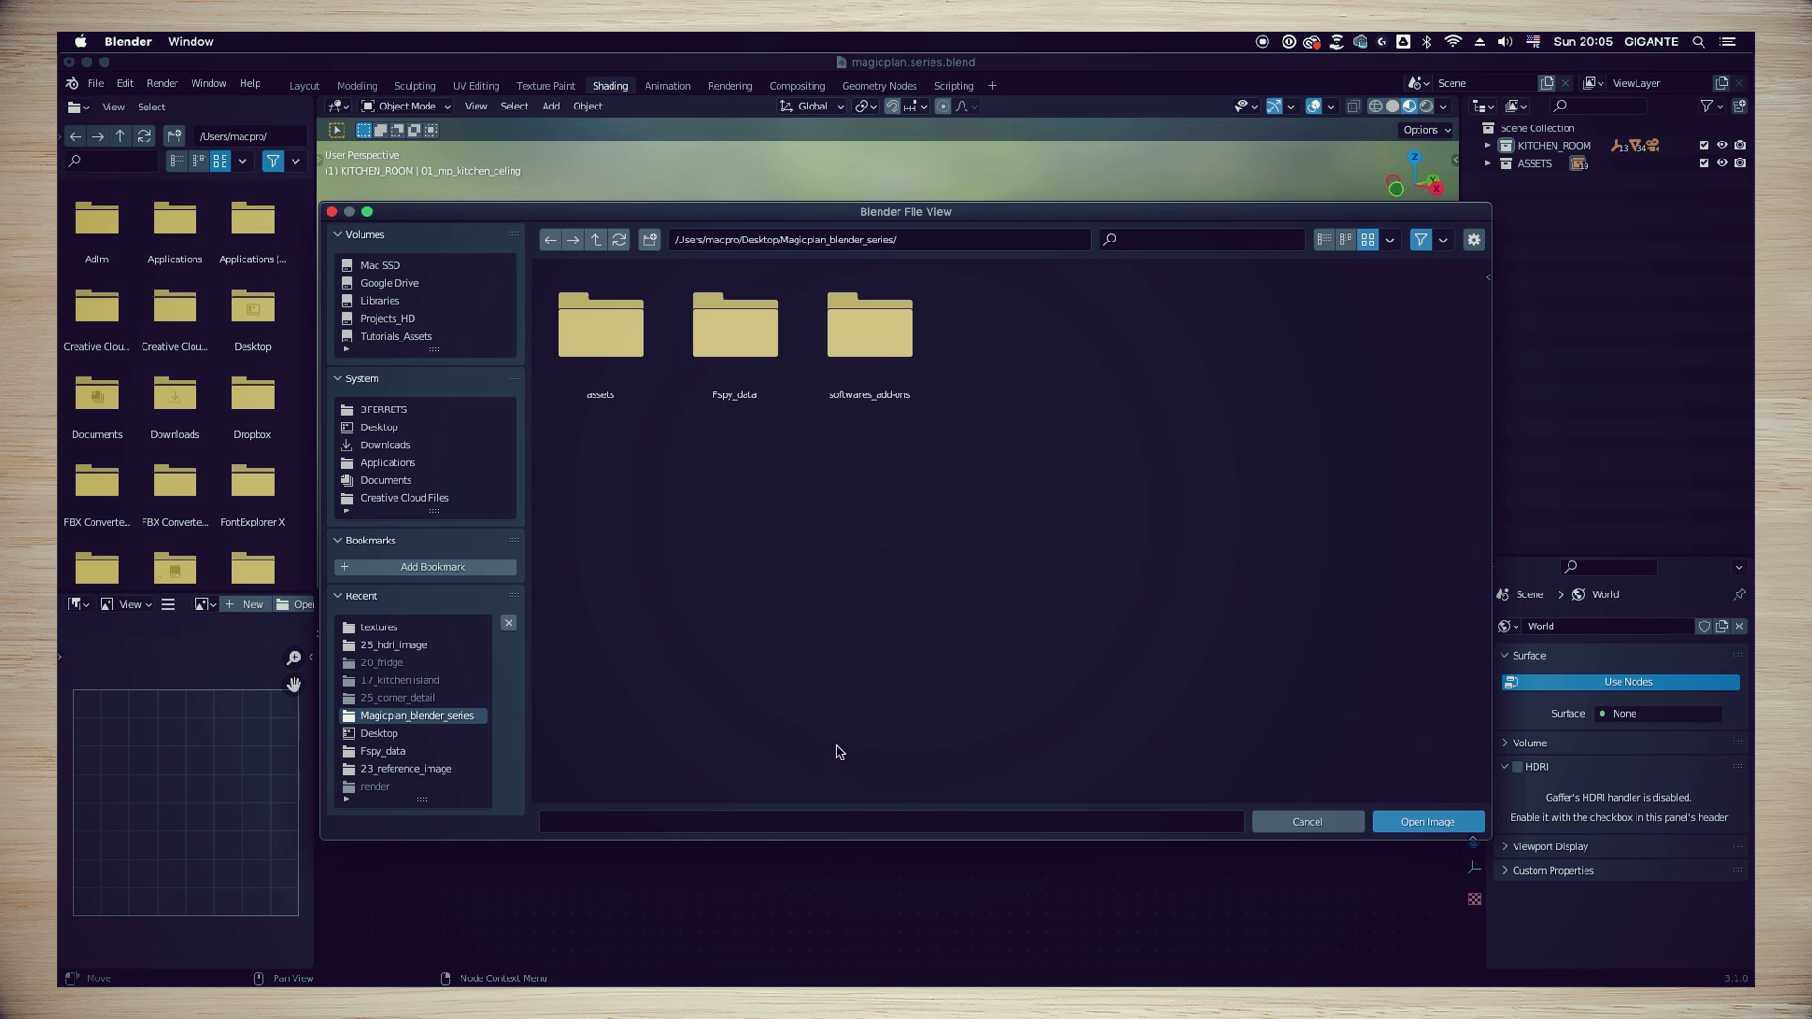
pyautogui.click(381, 429)
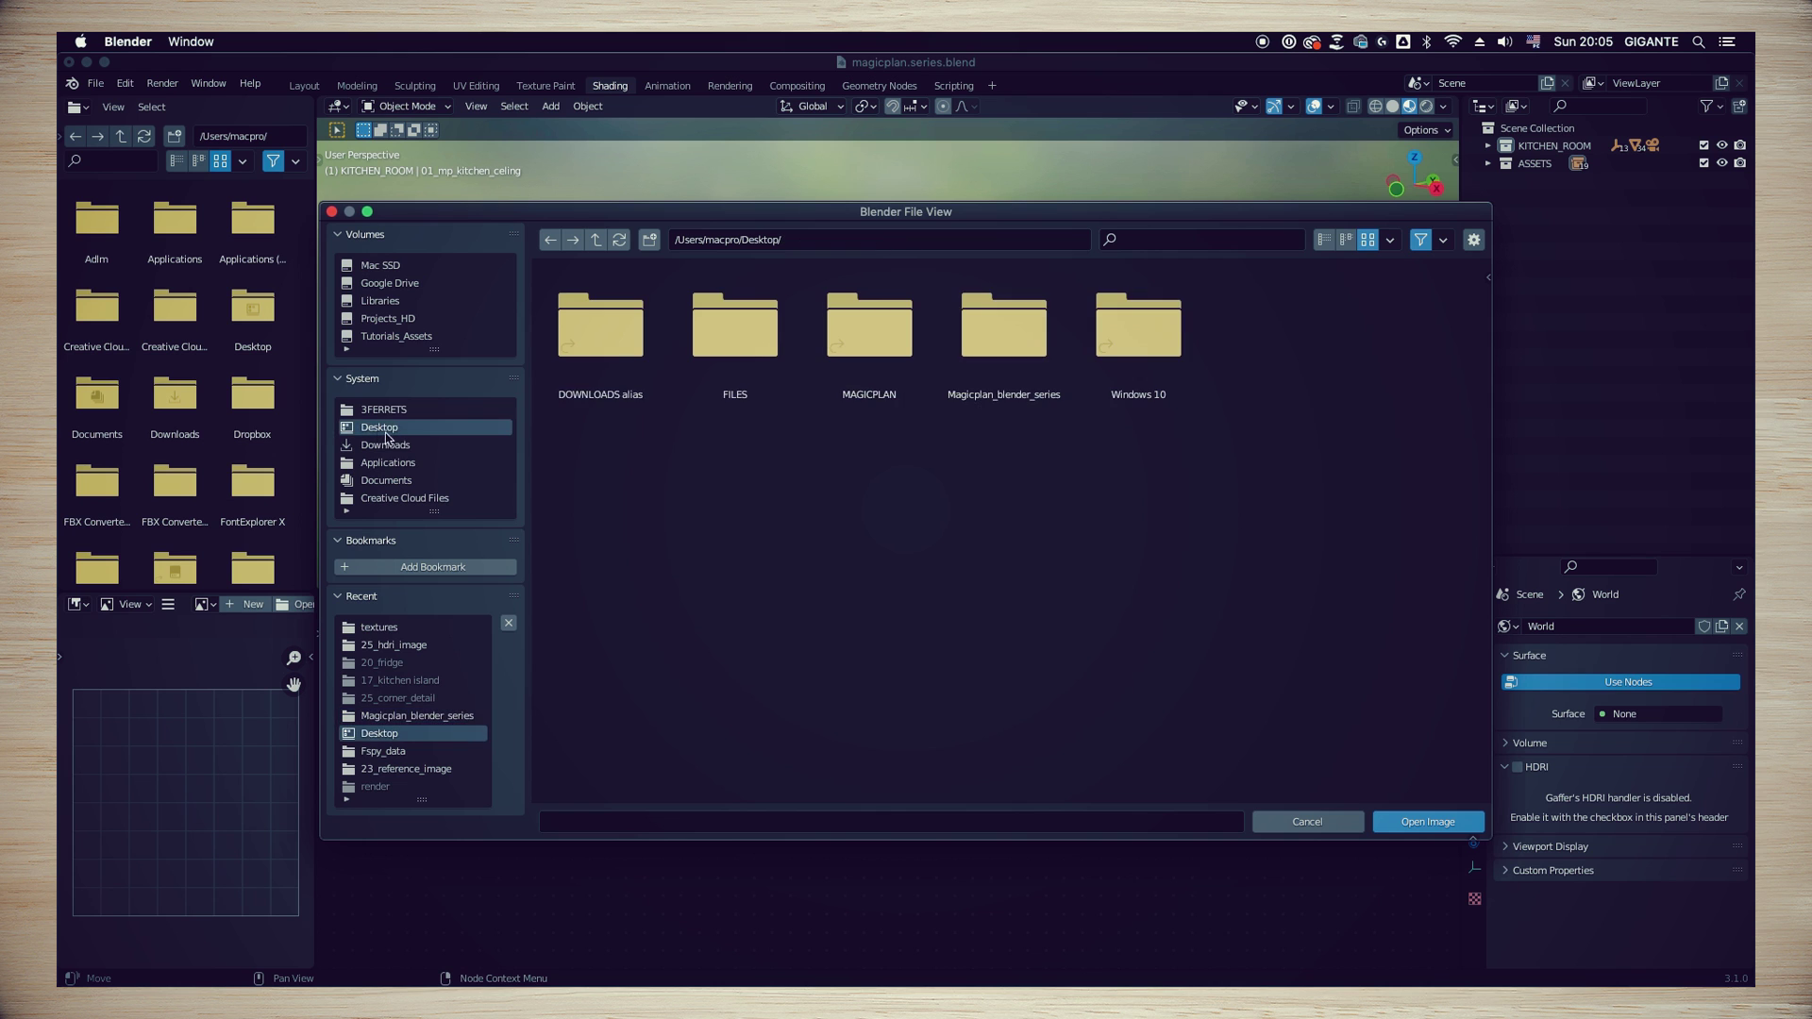
pyautogui.doubleClick(1001, 357)
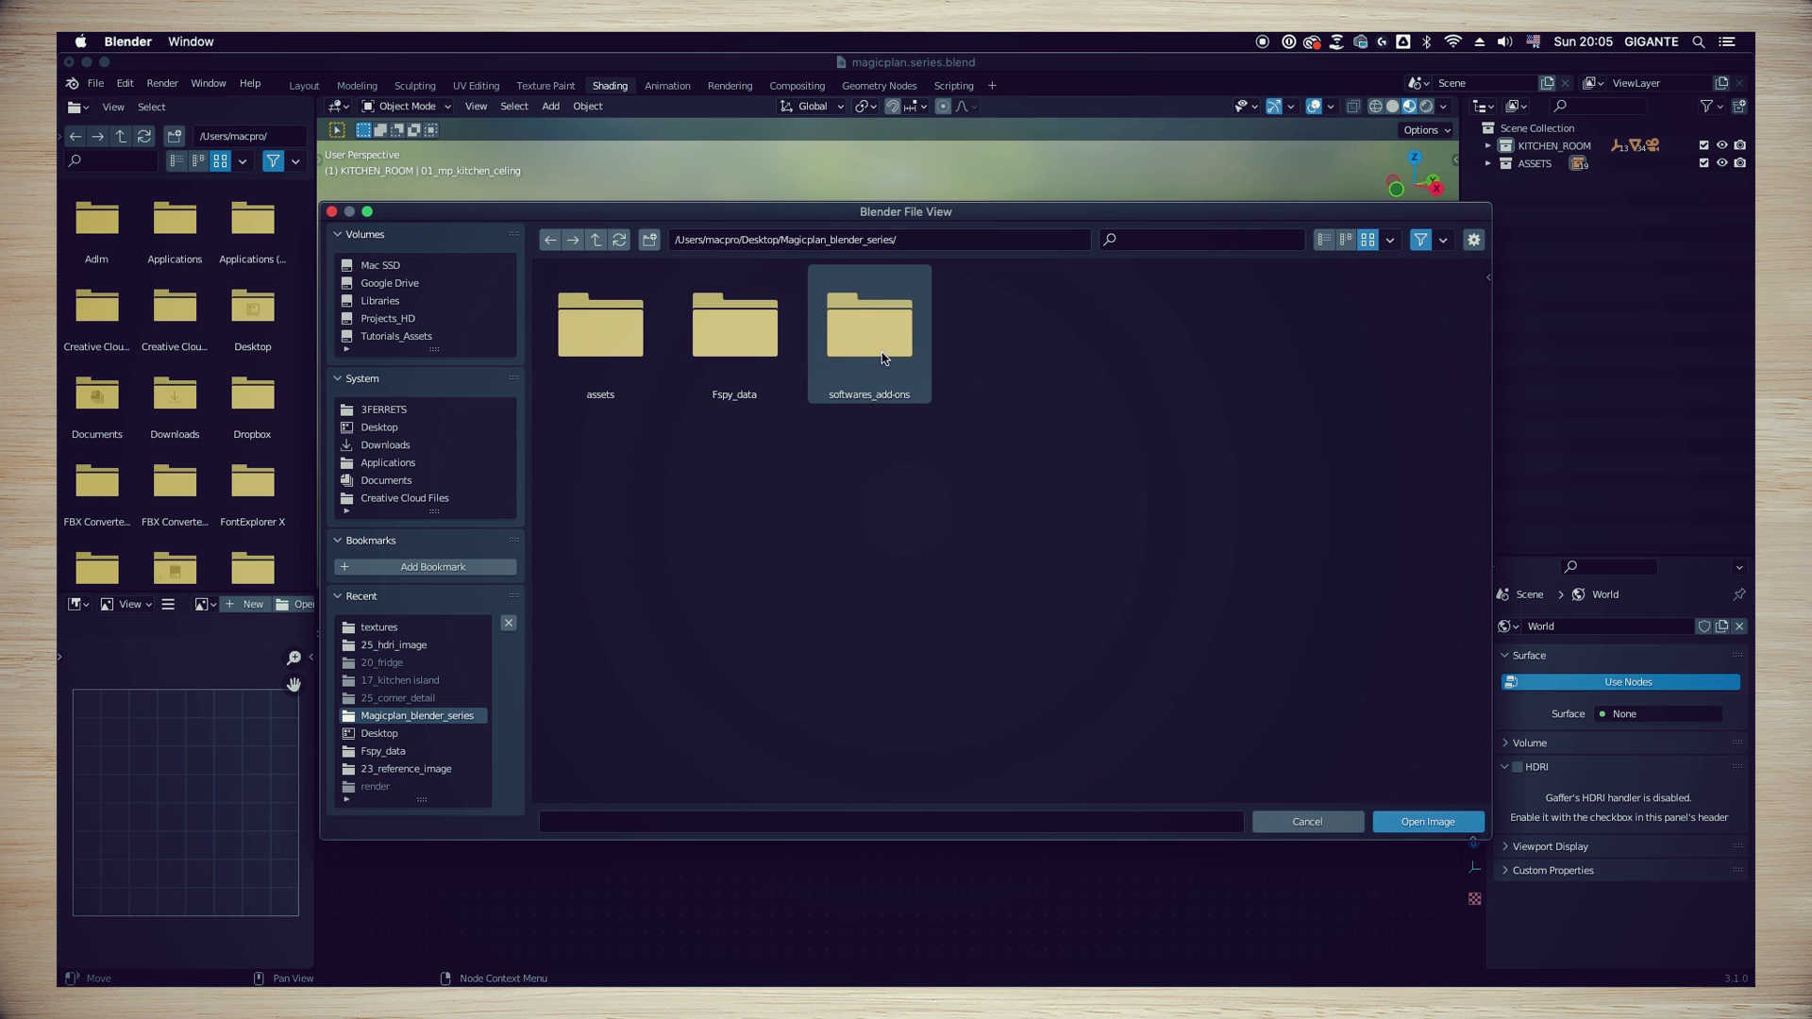
pyautogui.doubleClick(601, 351)
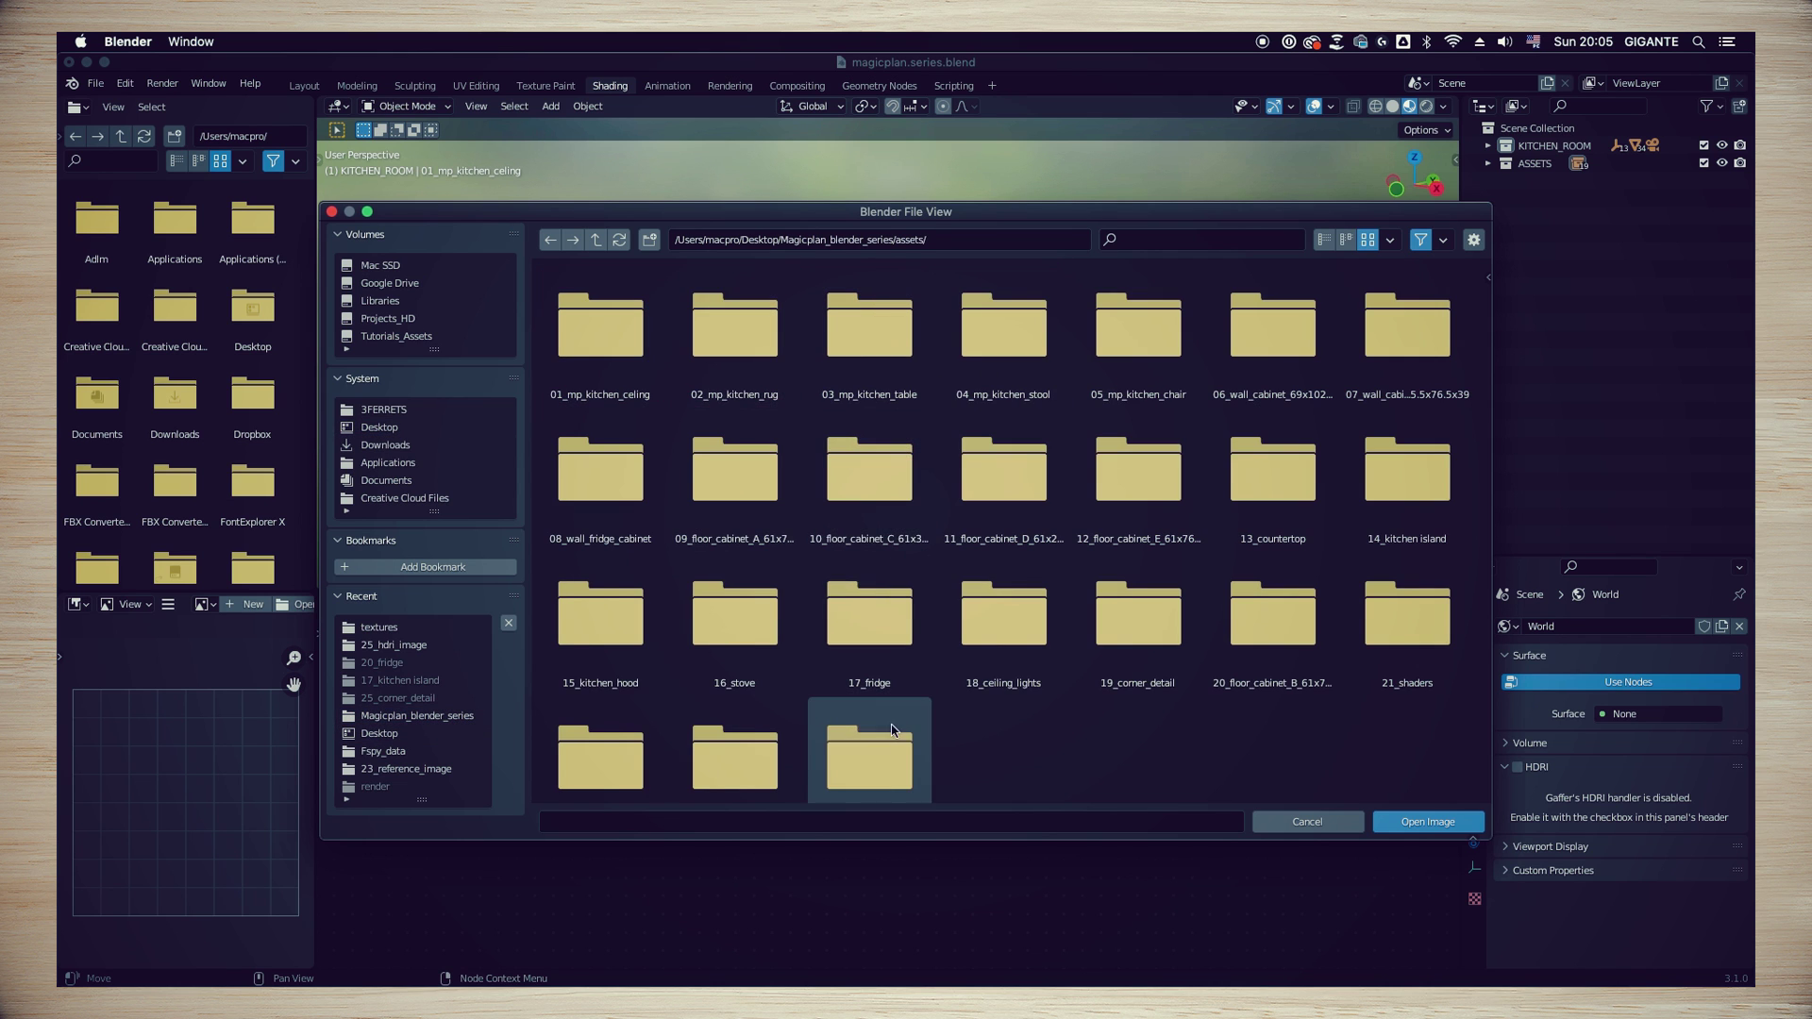
pyautogui.scroll(-1, 894, 774)
pyautogui.doubleClick(902, 732)
pyautogui.click(600, 331)
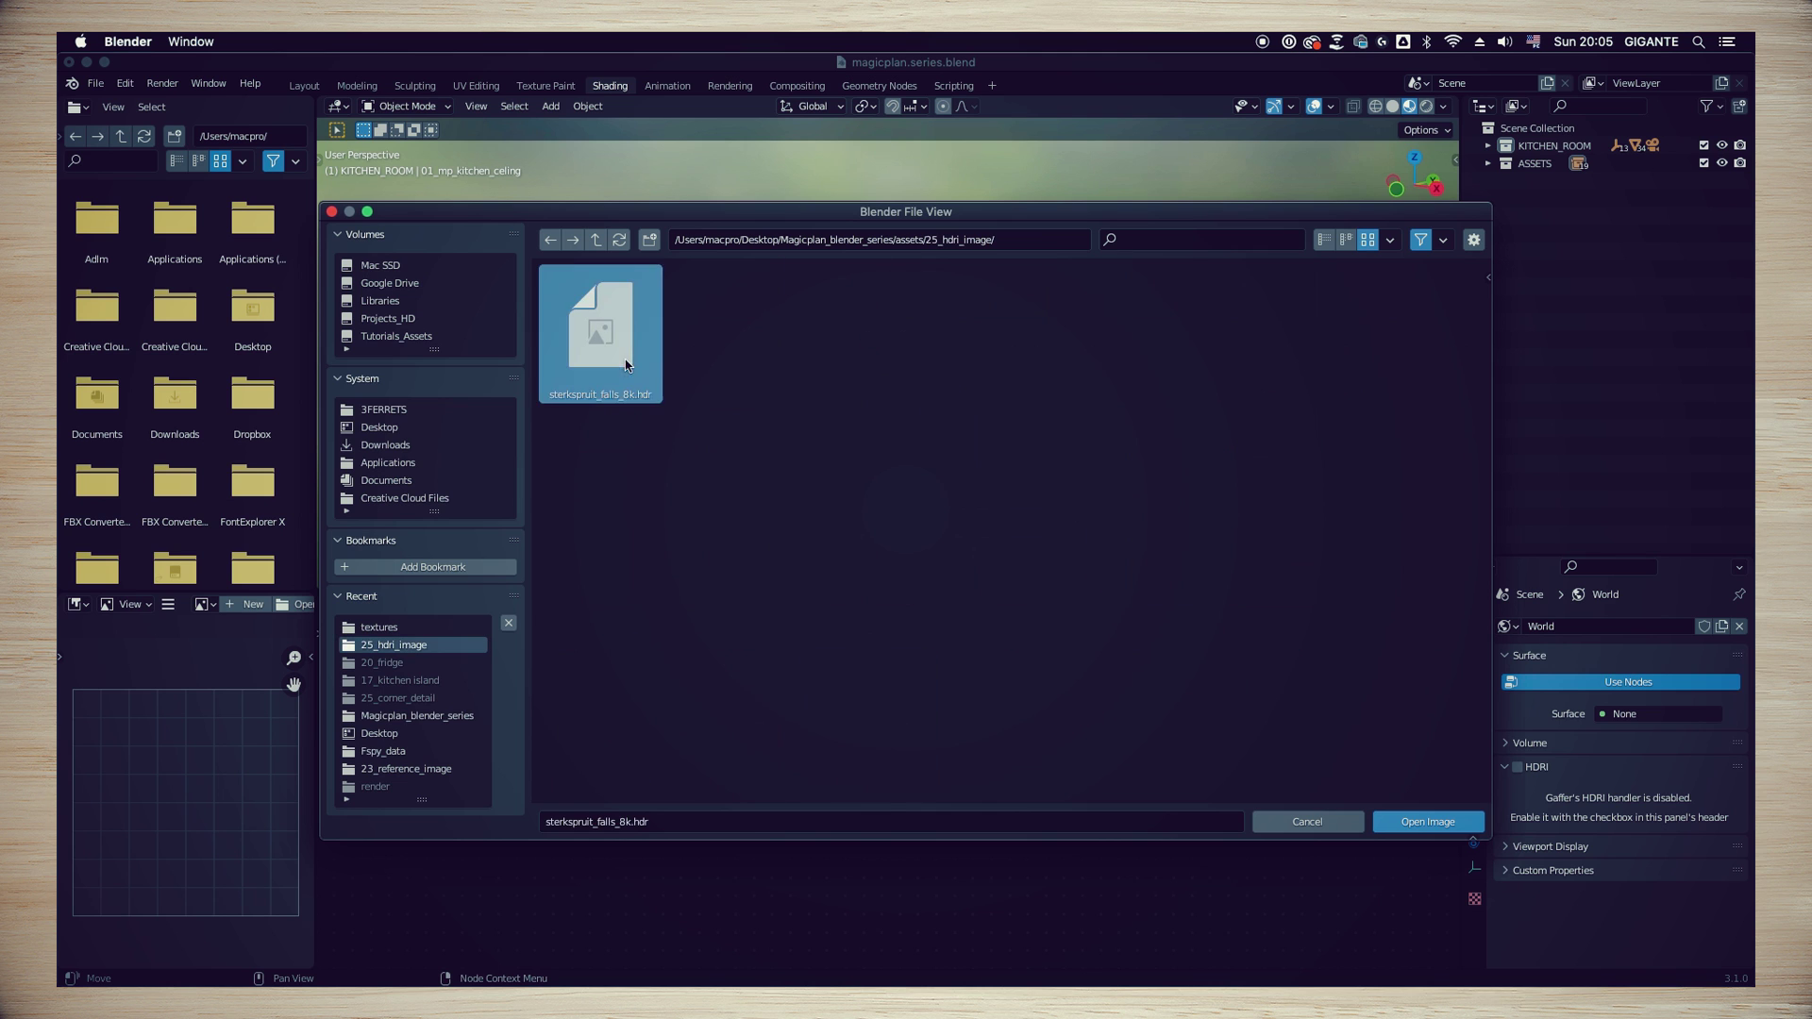
pyautogui.press('Return')
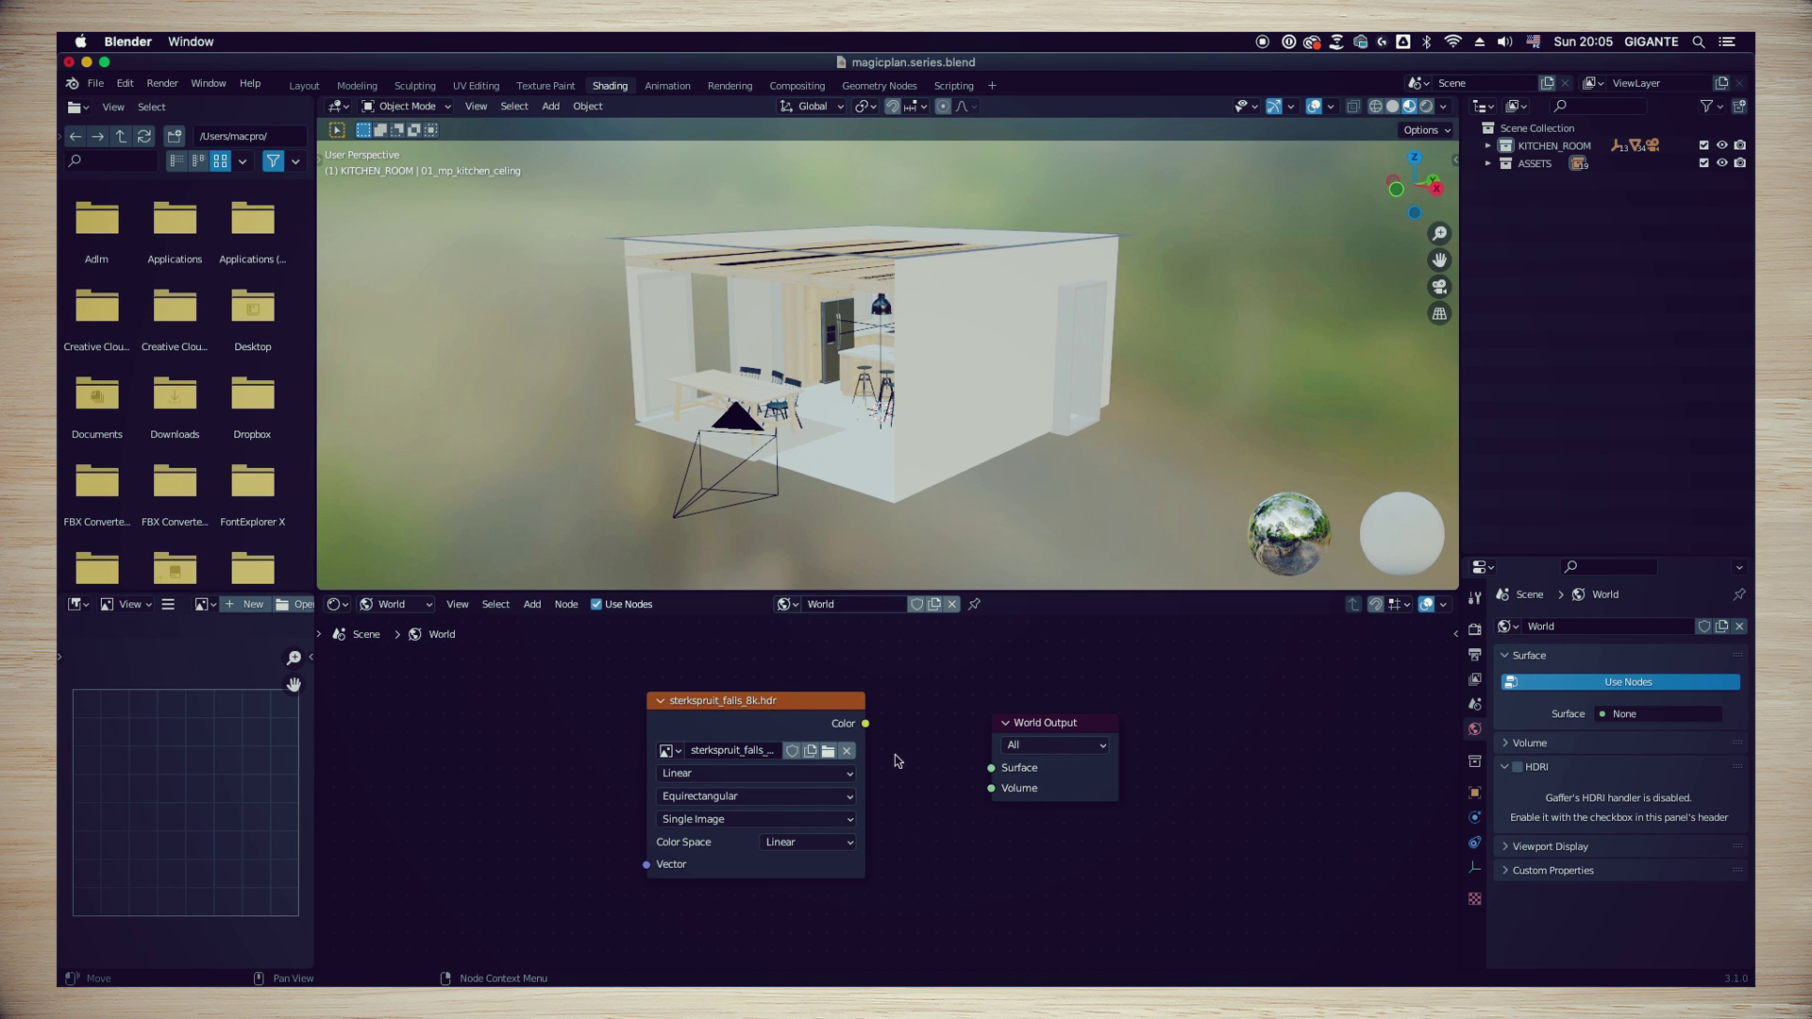
# Connect the sterkspruit_falls_8k.hdr texture's Color to World Output Surface and restore the Blender window
pyautogui.moveTo(866, 723); pyautogui.dragTo(993, 776)
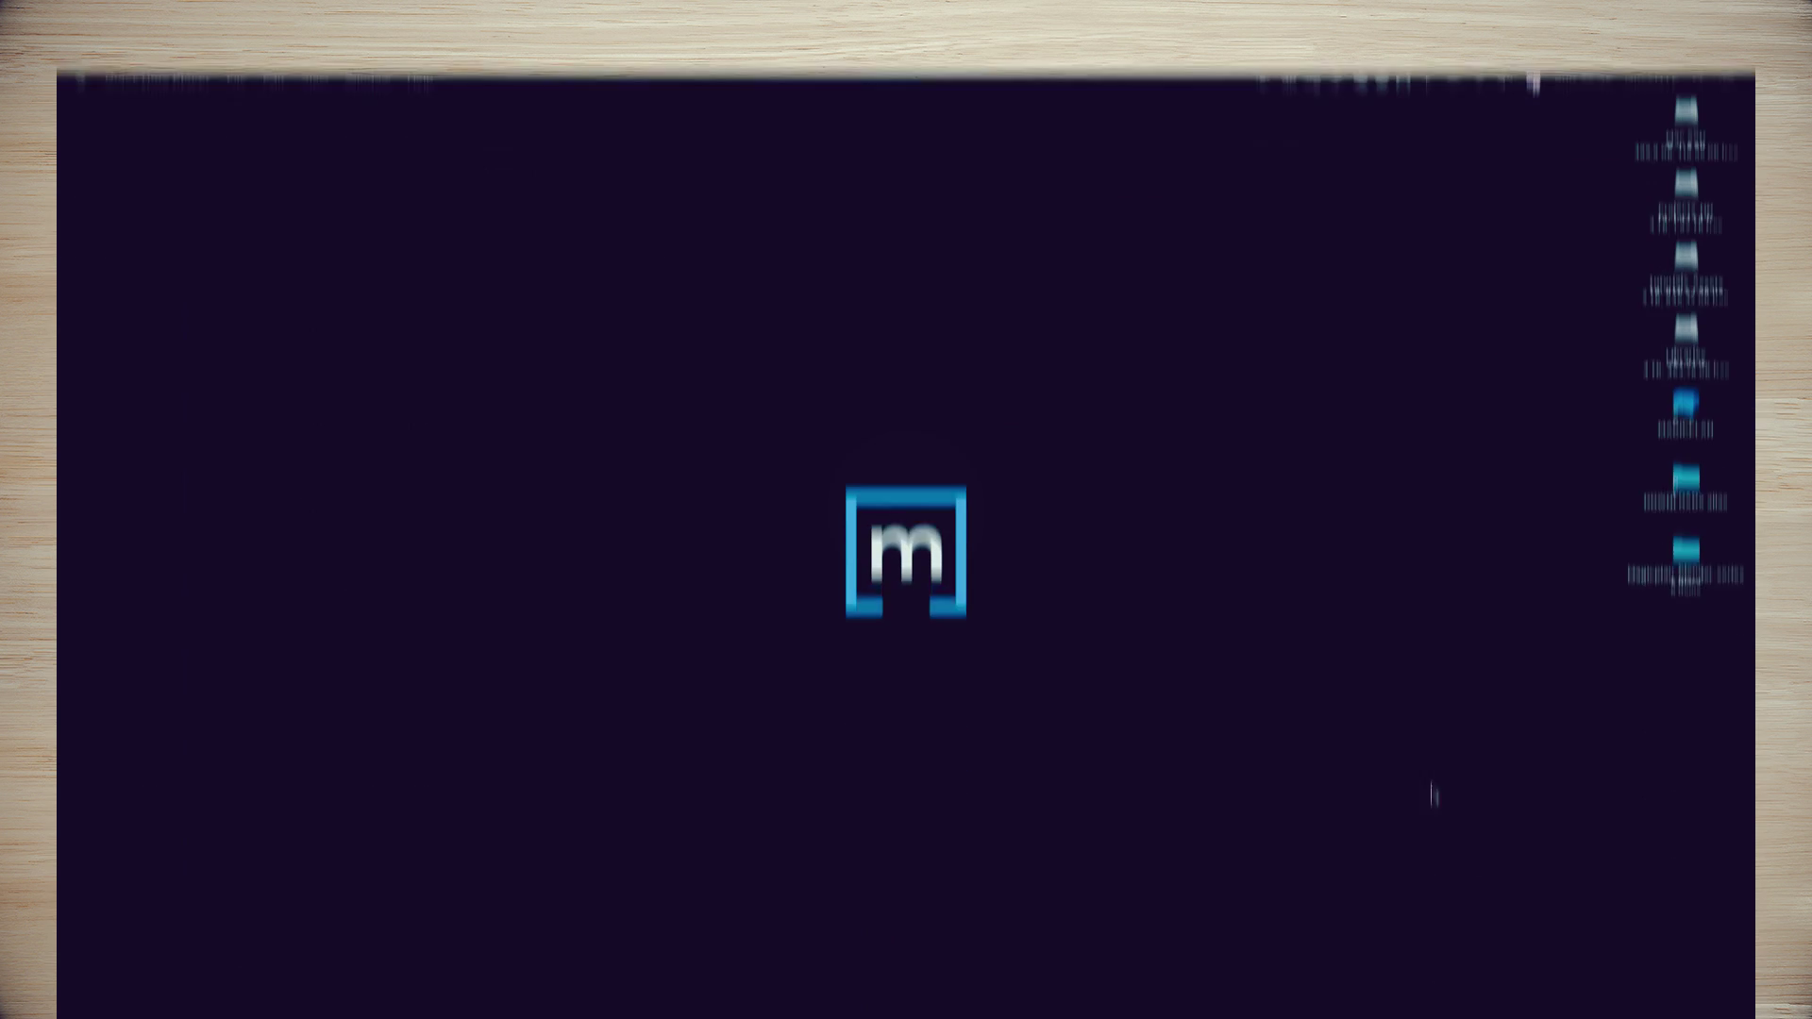
pyautogui.moveTo(1593, 987)
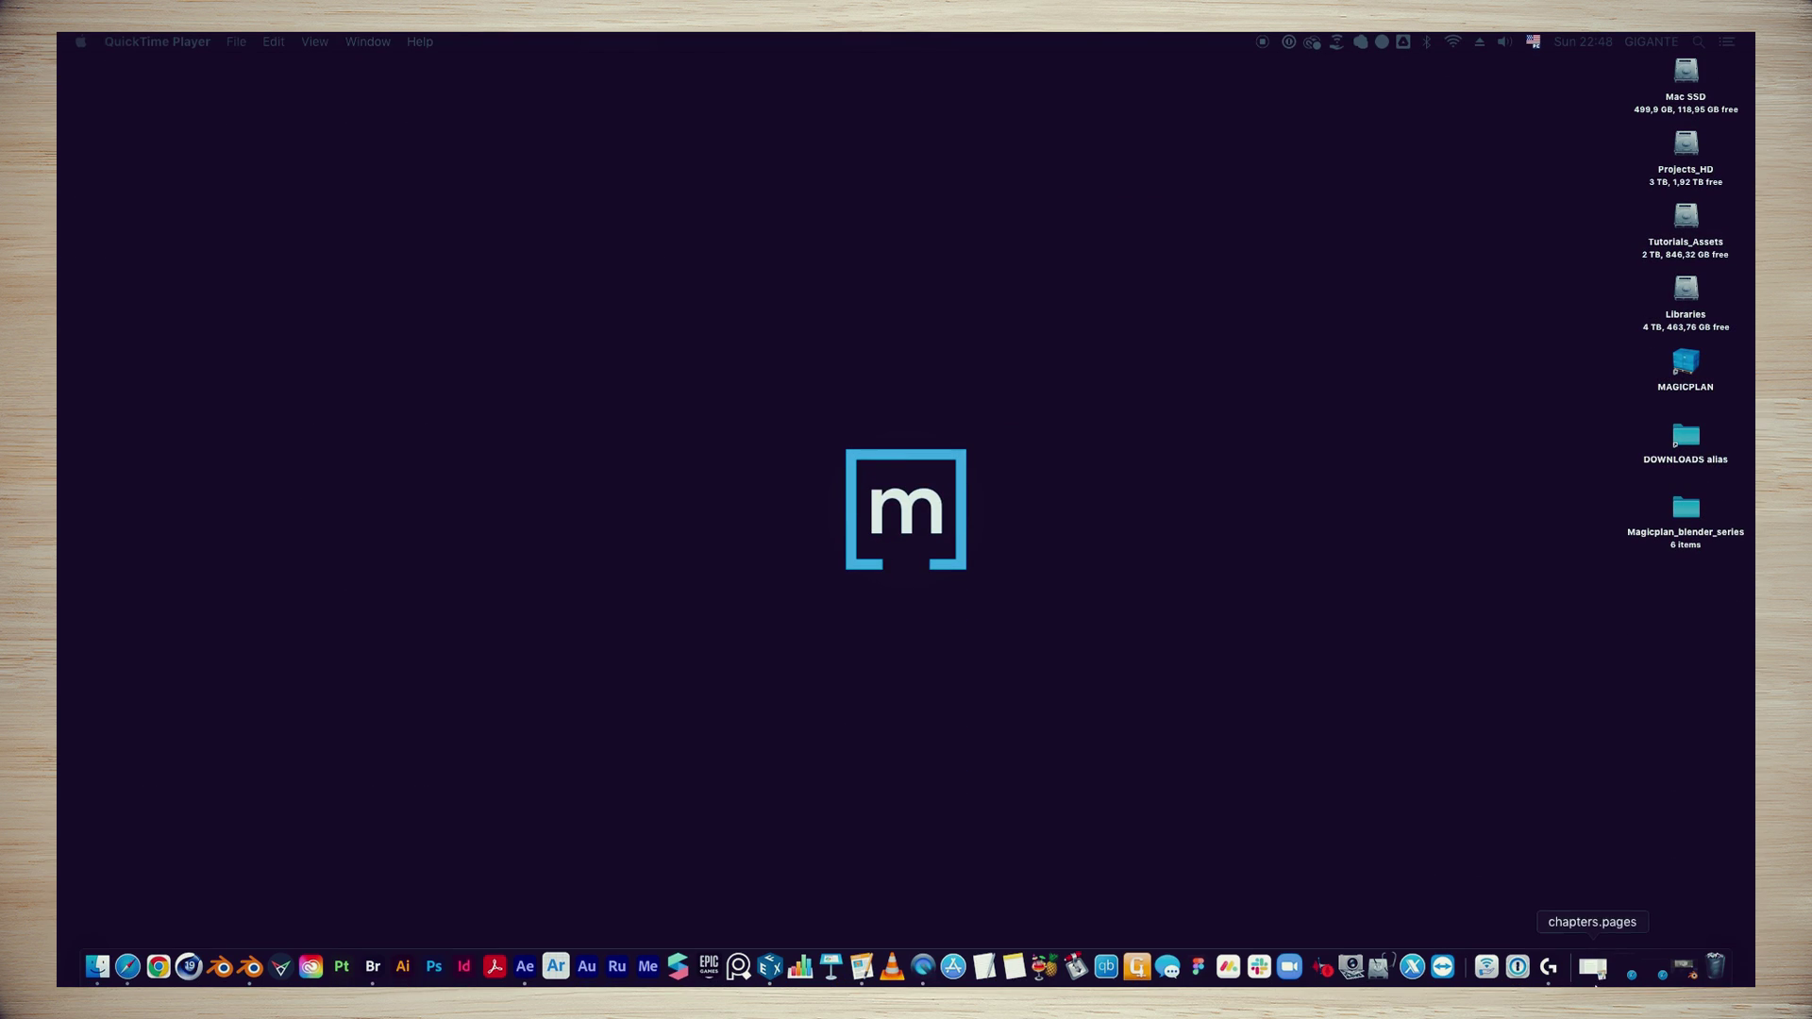
pyautogui.click(1689, 979)
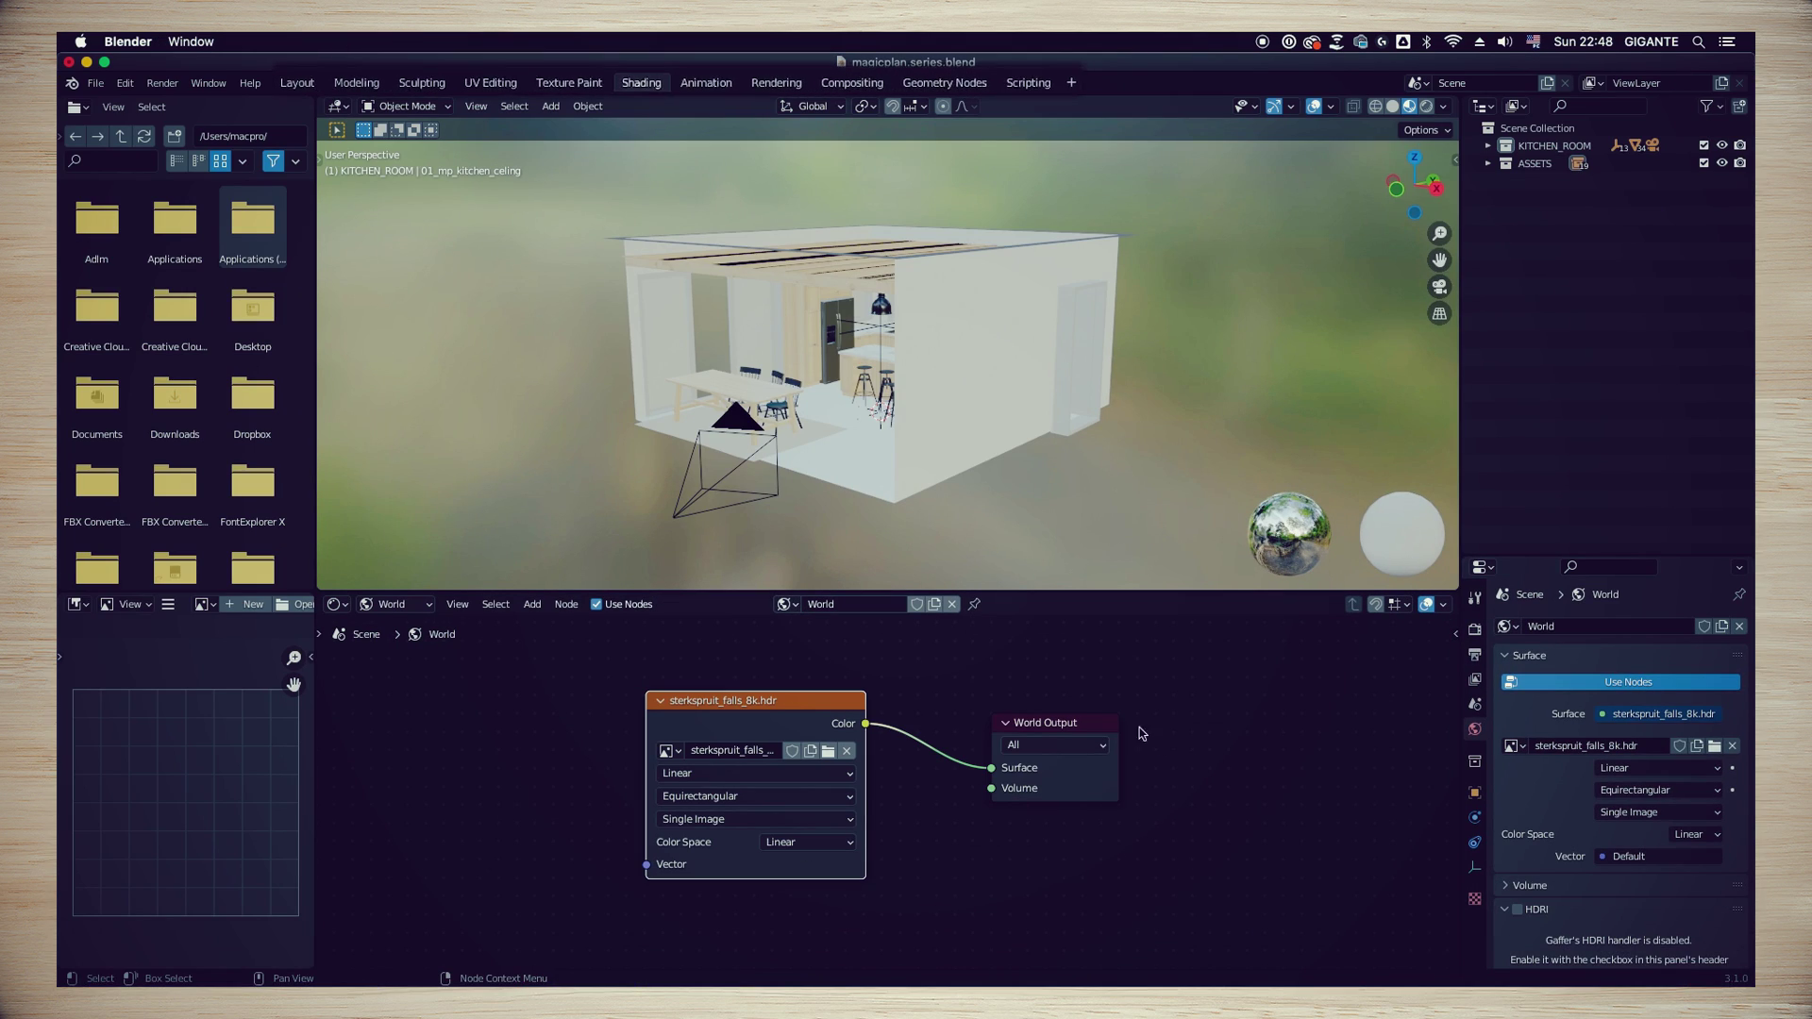
# Switch to the Modeling workspace and view the kitchen through the scene camera
pyautogui.click(363, 85)
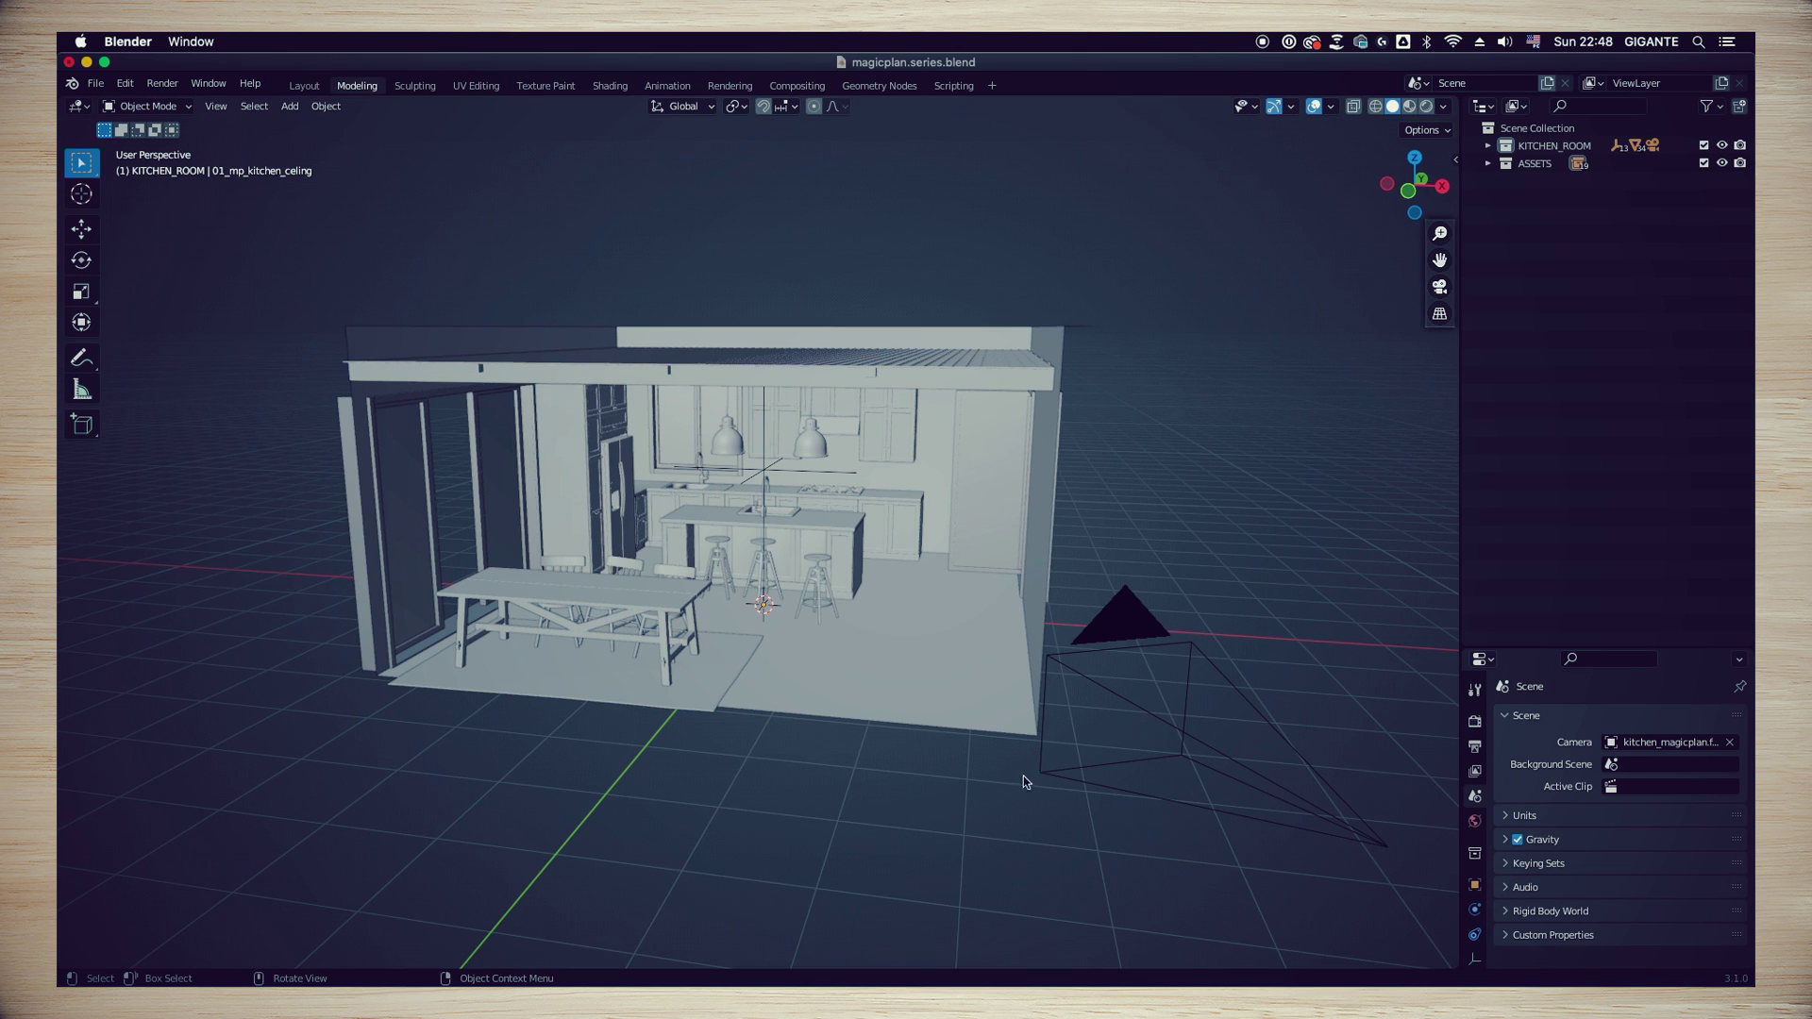
pyautogui.click(1441, 308)
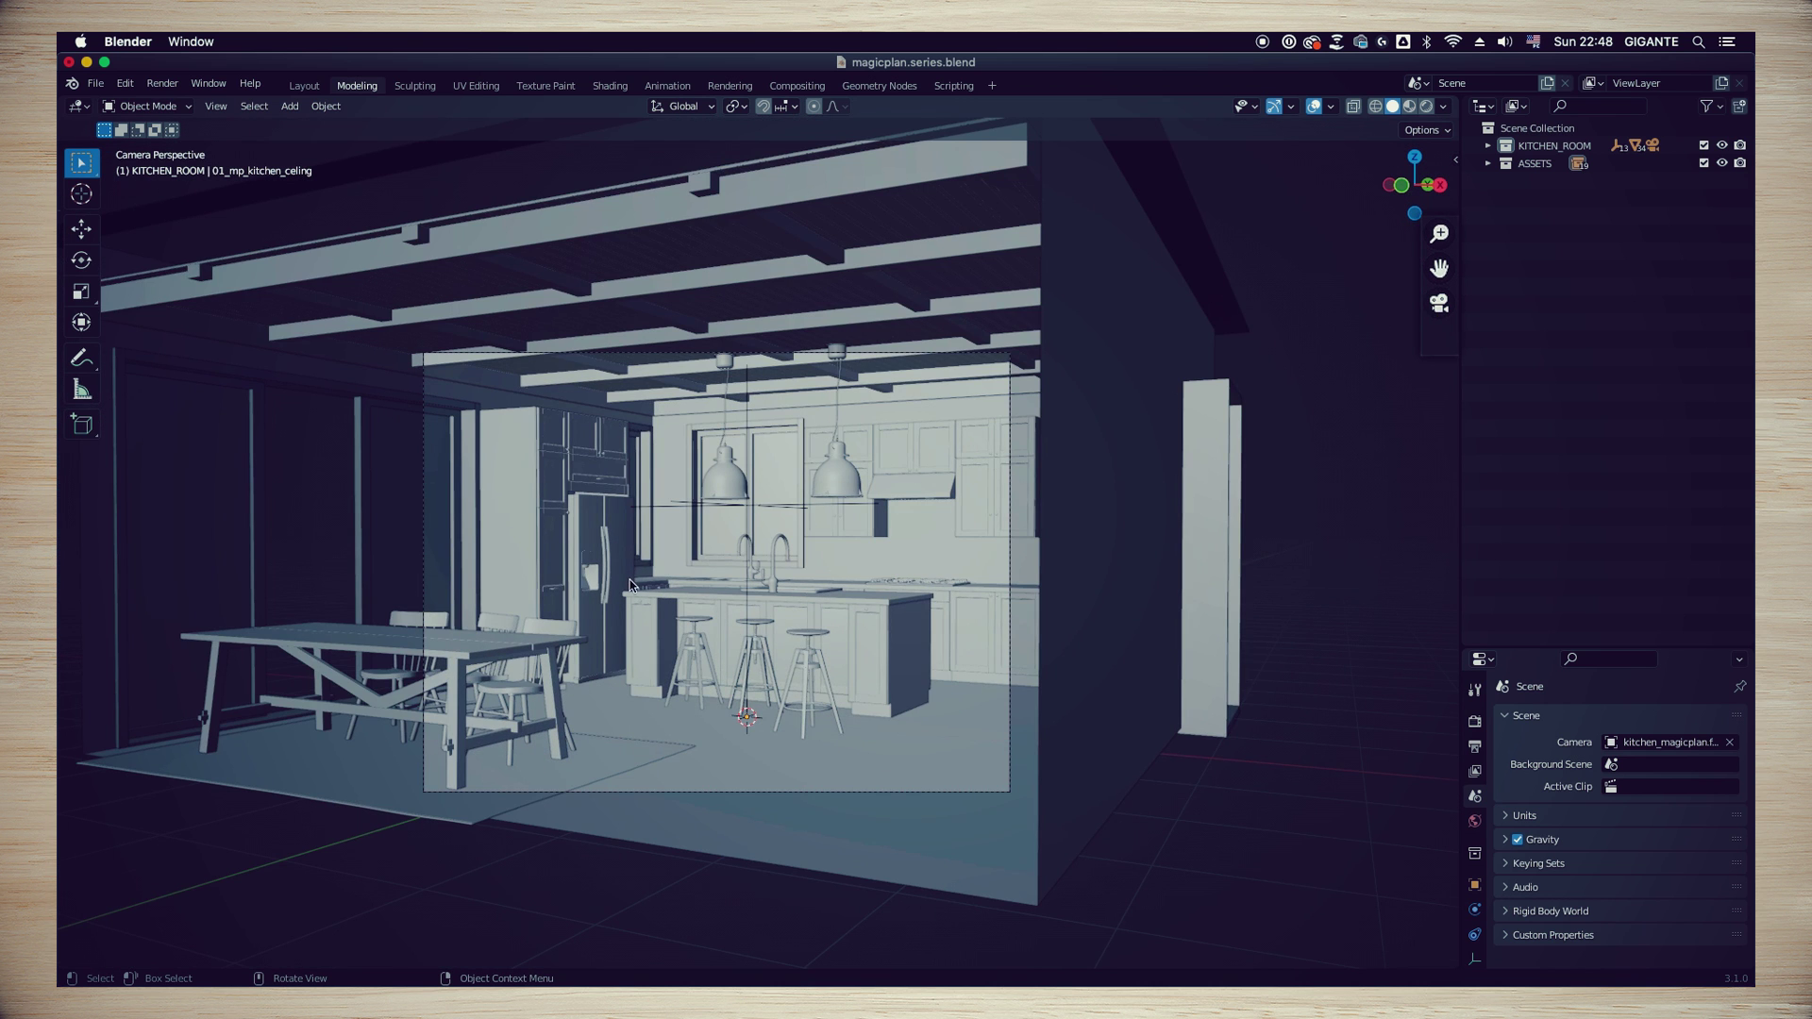
pyautogui.scroll(2, 630, 579)
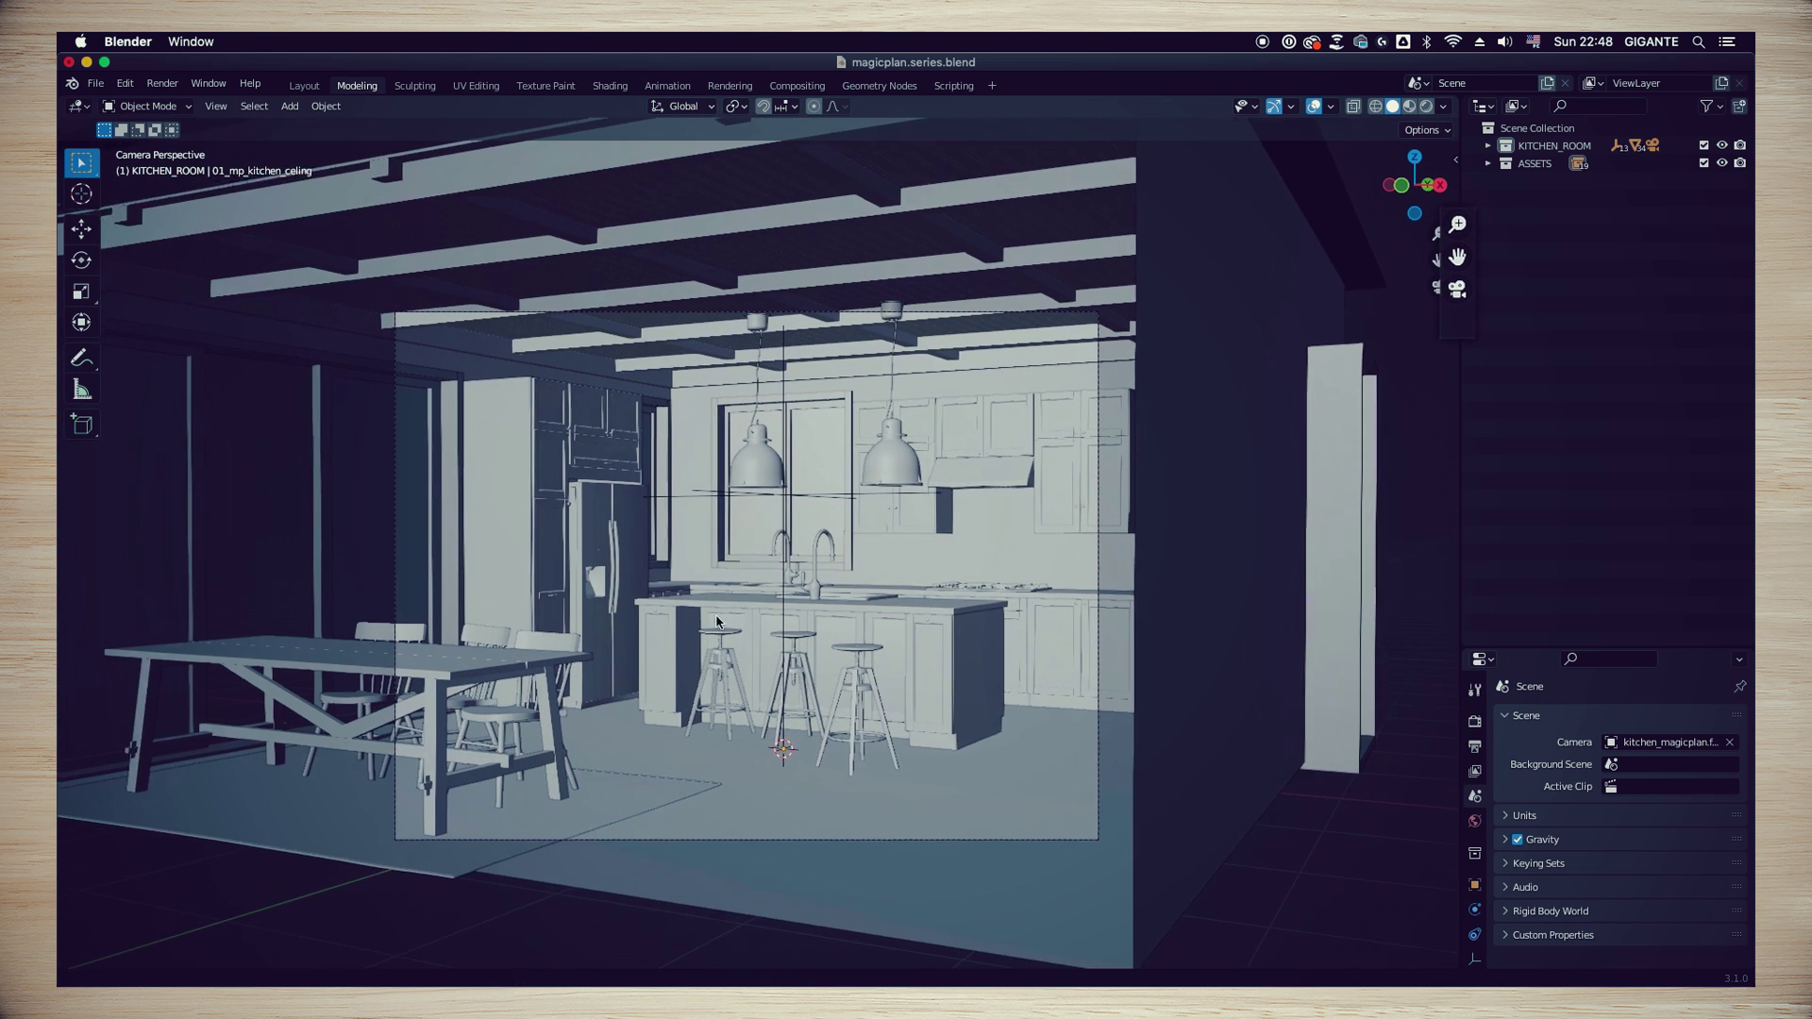
pyautogui.scroll(-3, 717, 622)
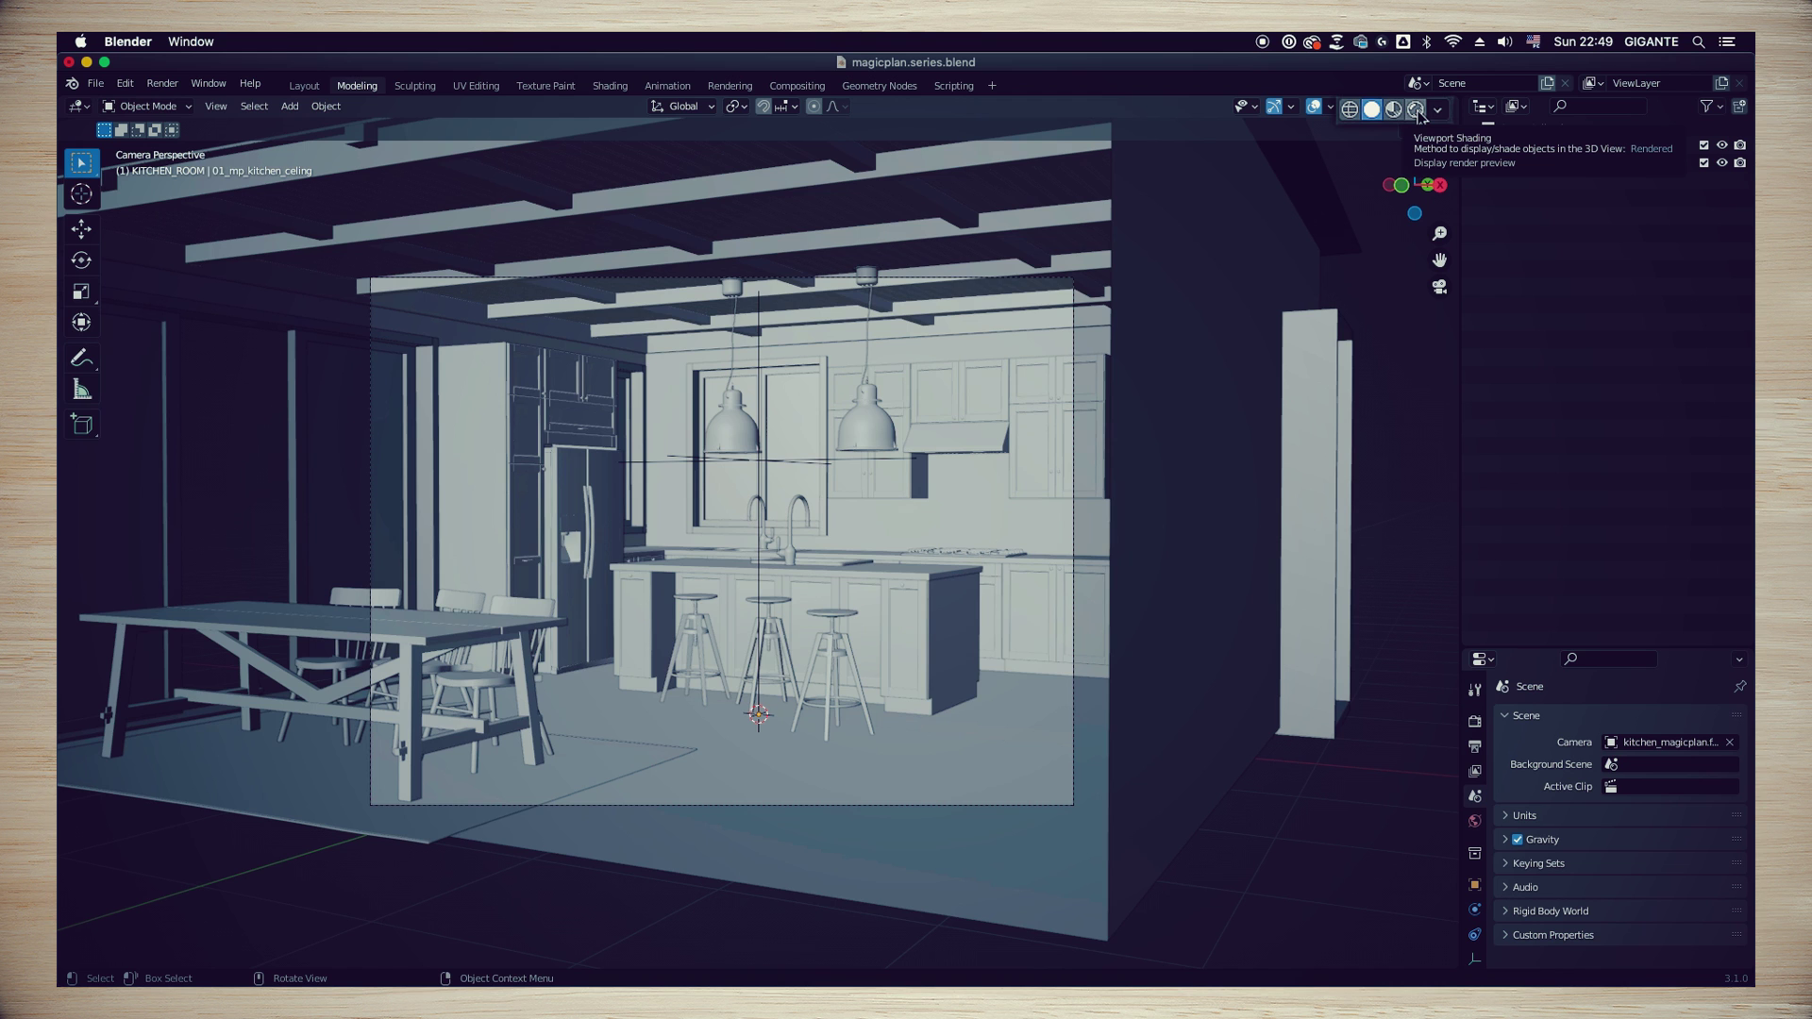
# Switch the camera view to Rendered shading to preview the kitchen against the Sterkspruit Falls HDRI
pyautogui.click(1417, 110)
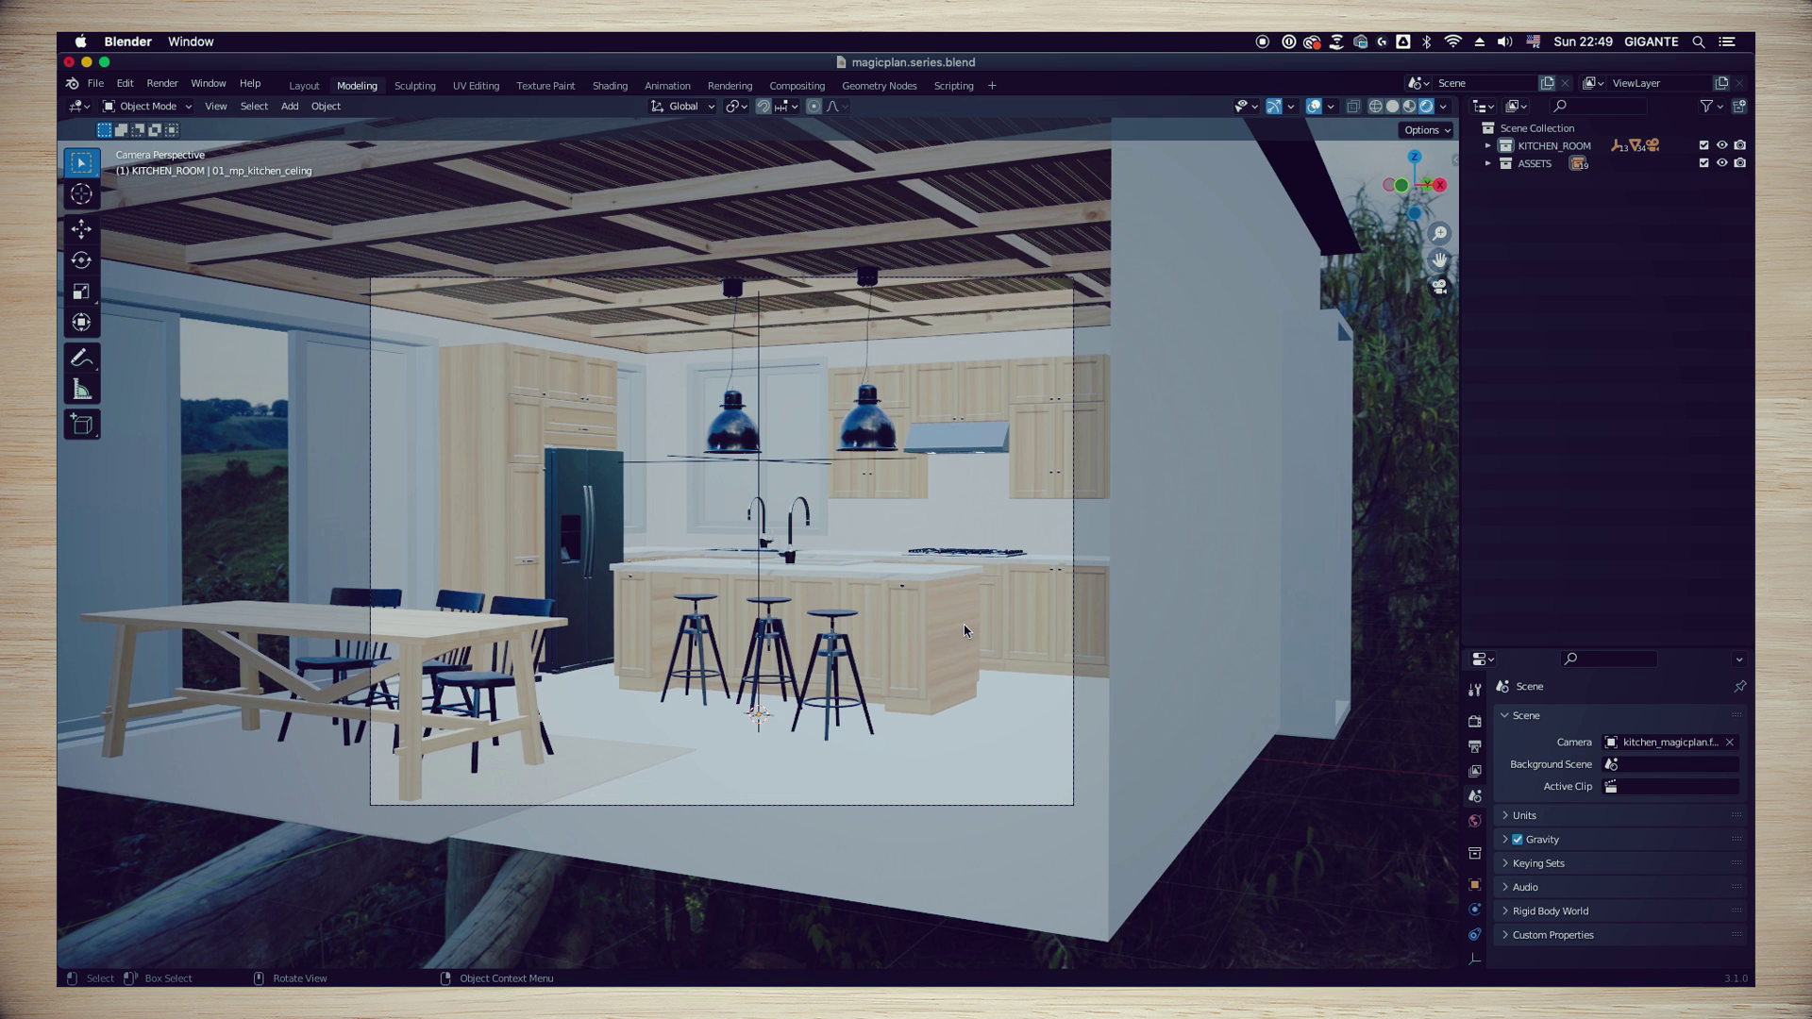
pyautogui.scroll(2, 966, 630)
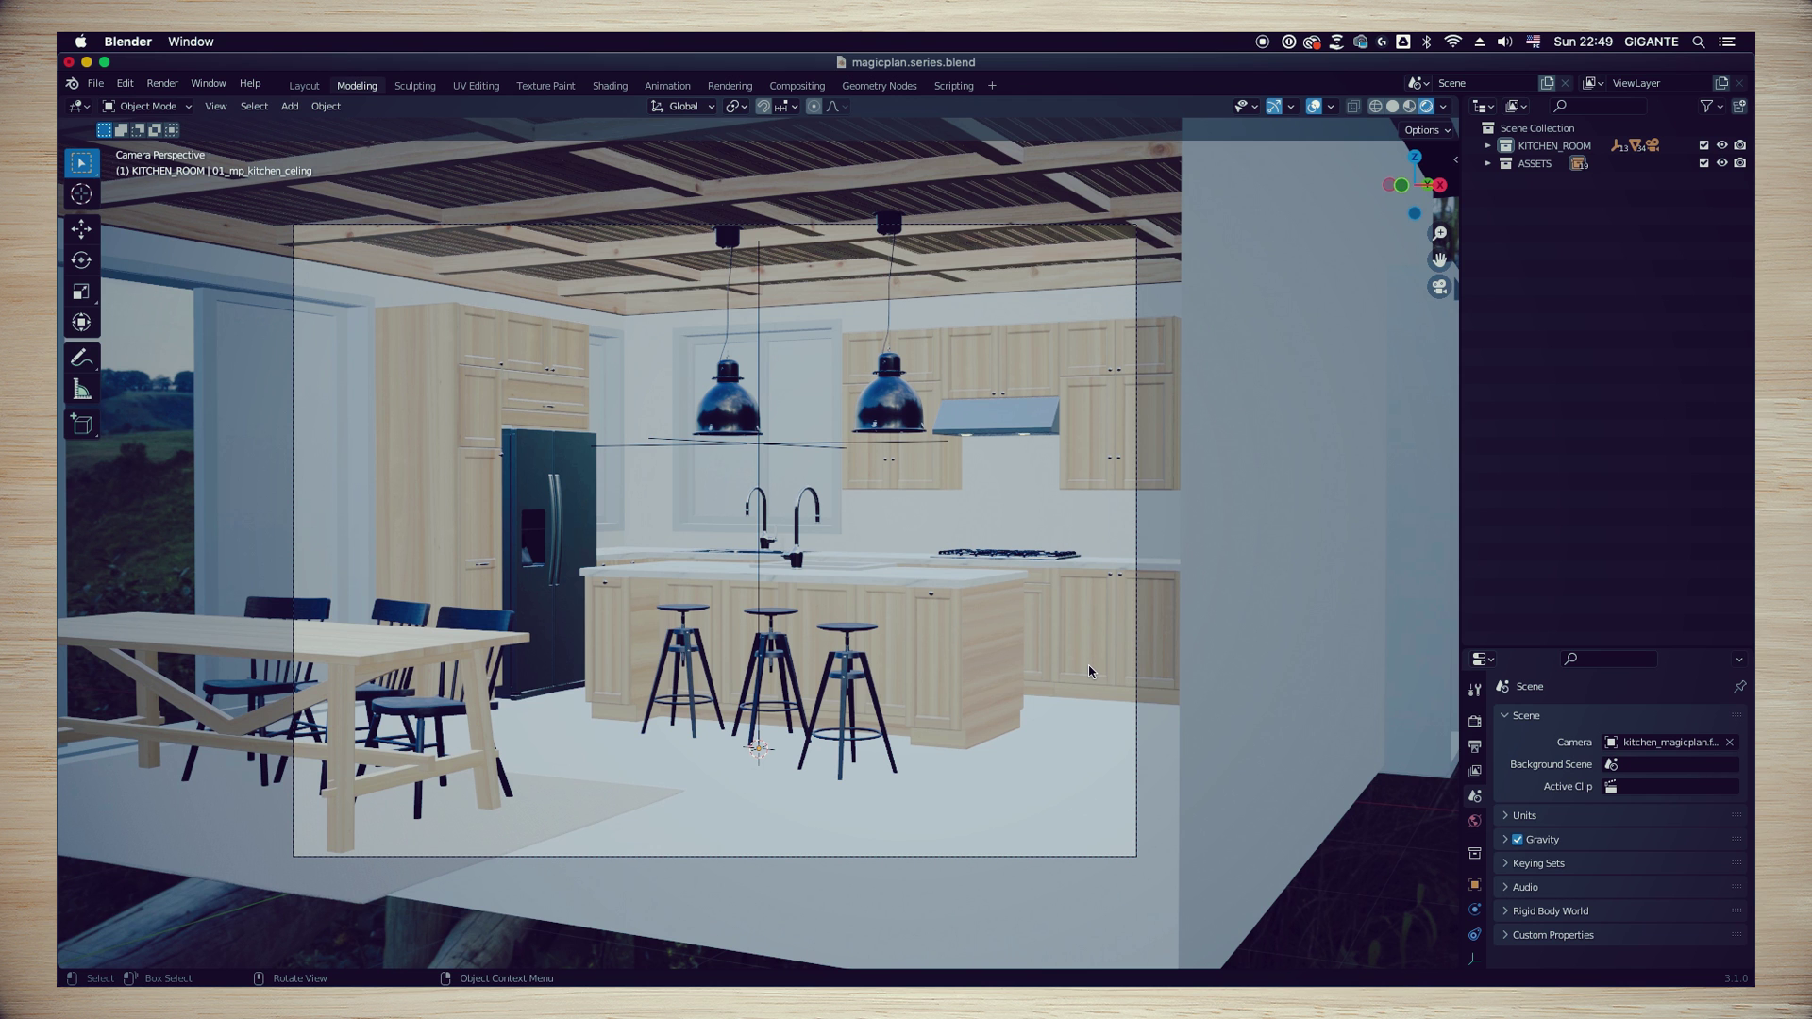
pyautogui.scroll(-2, 1089, 670)
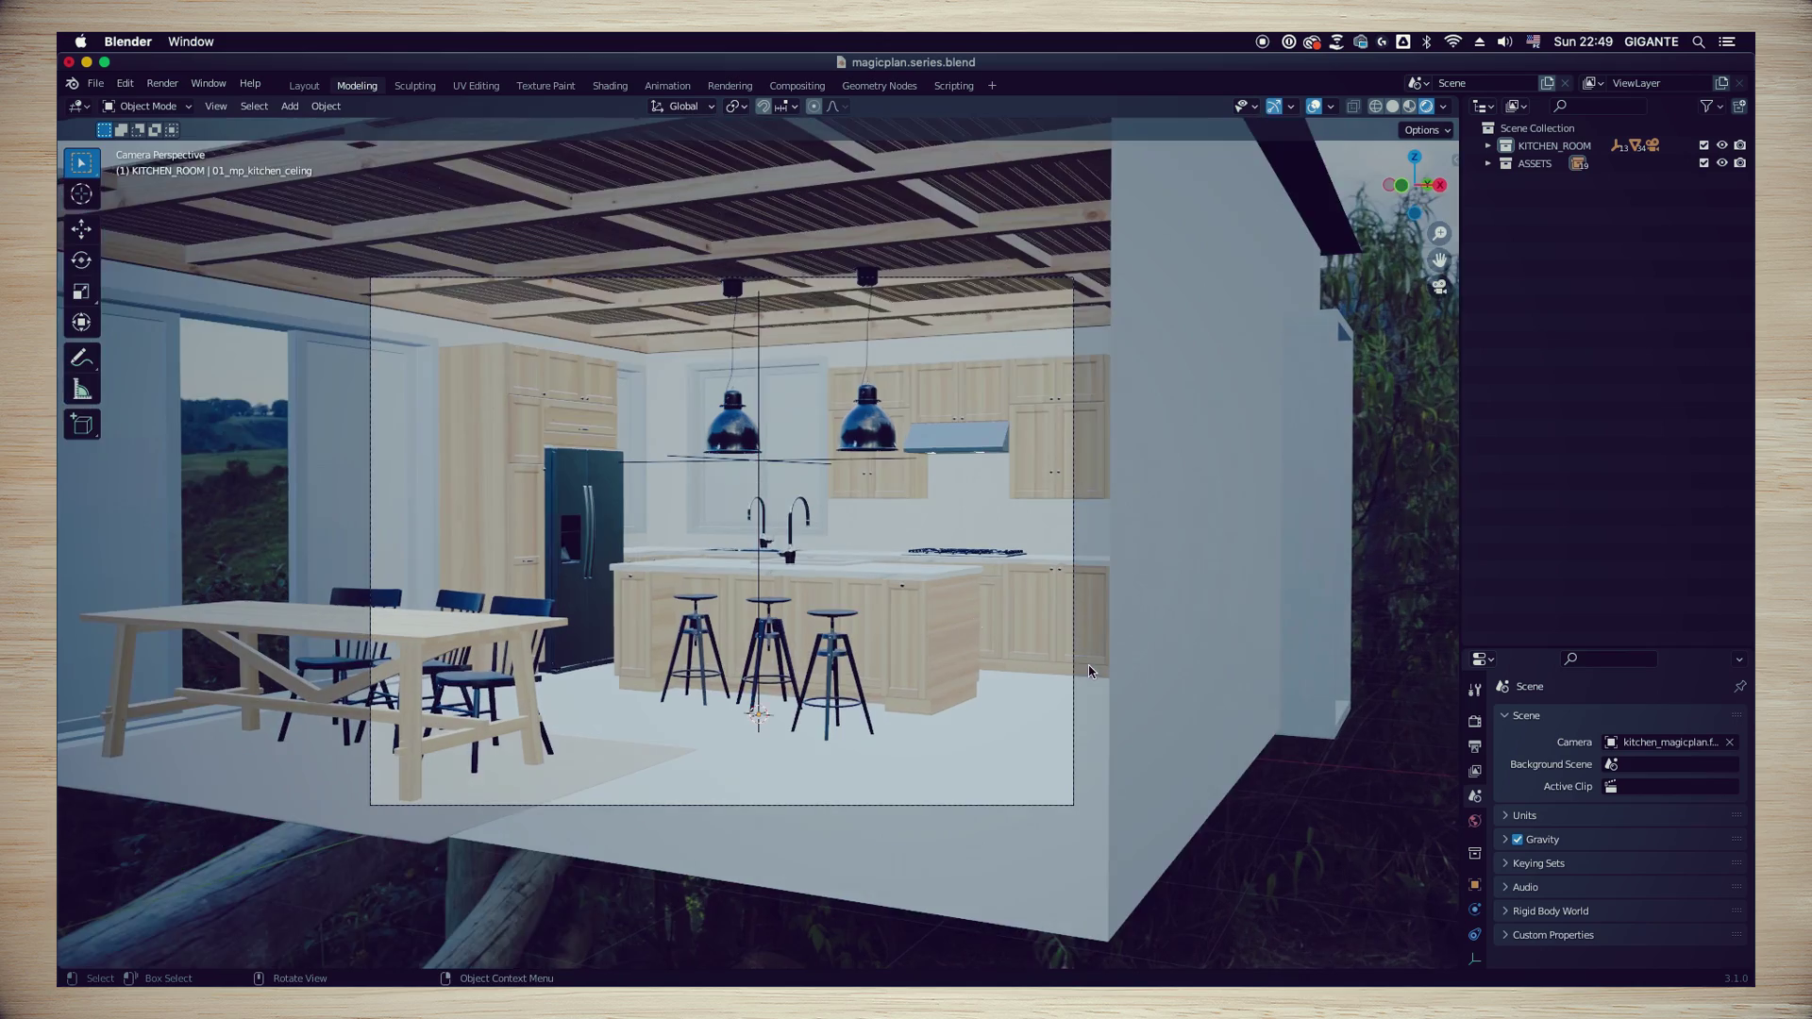
pyautogui.moveTo(1090, 671); pyautogui.dragTo(648, 483, button='middle')
pyautogui.scroll(3, 846, 517)
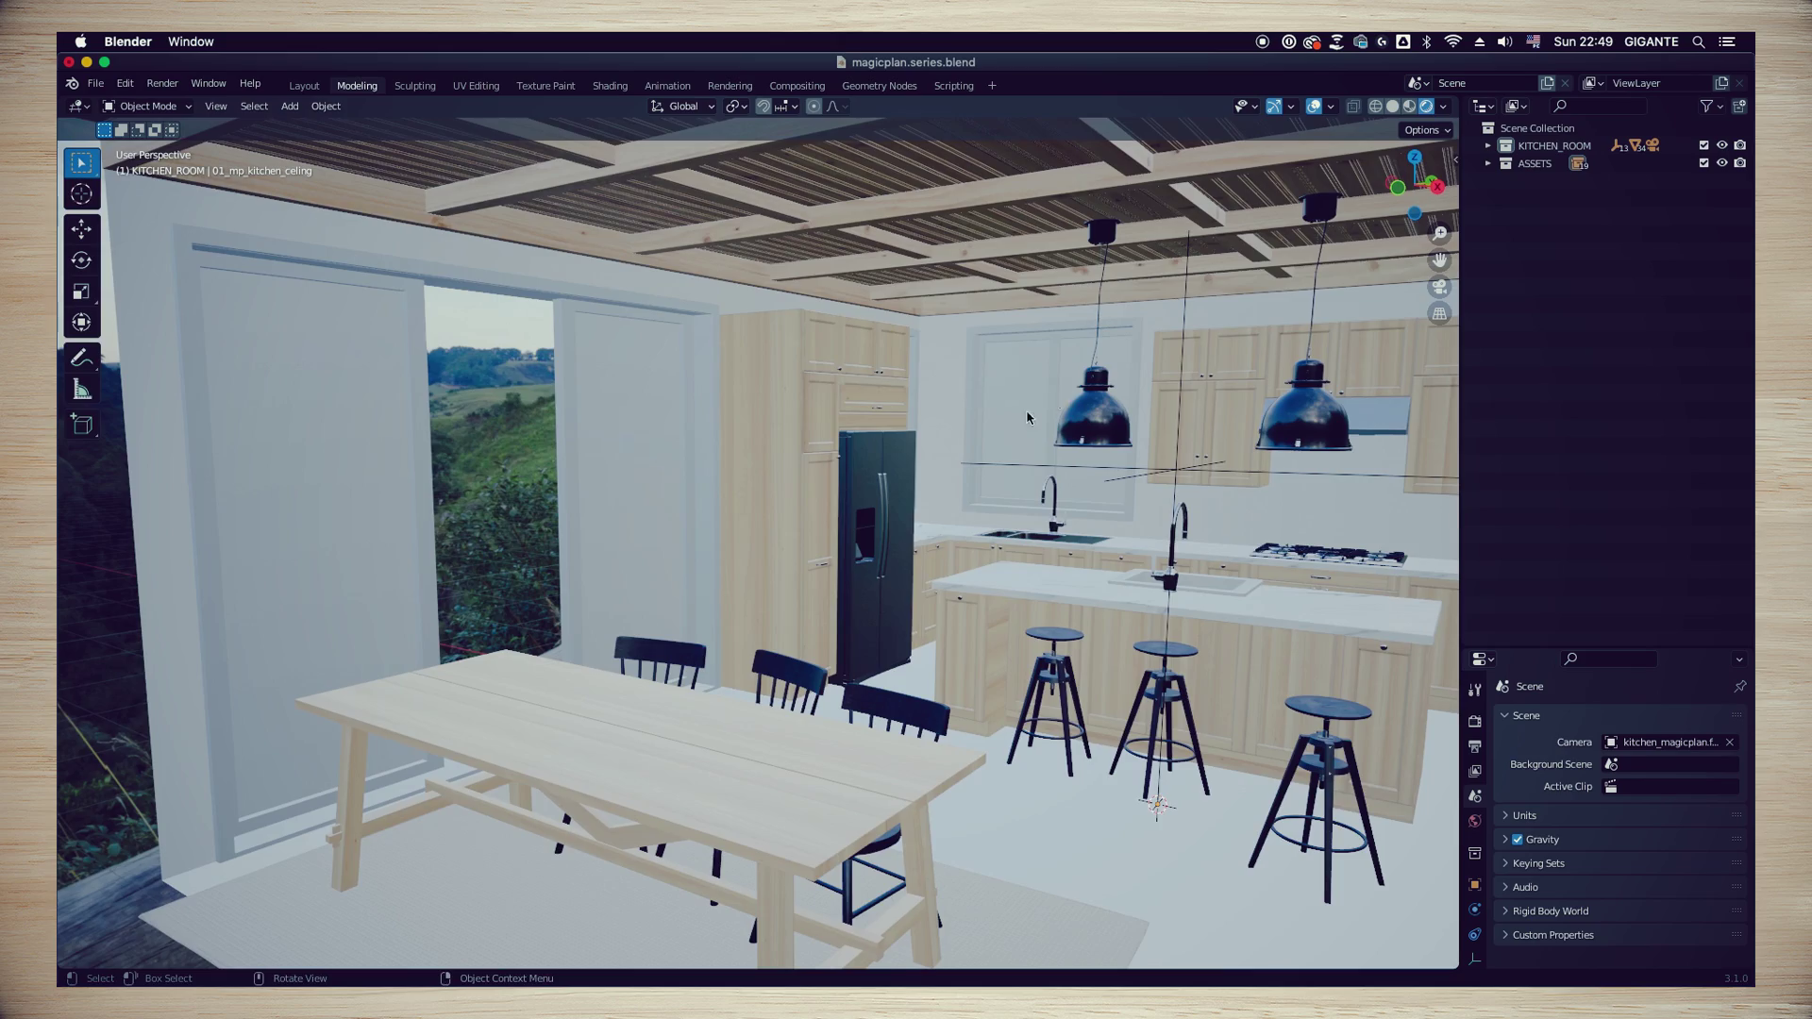
pyautogui.moveTo(1028, 418); pyautogui.dragTo(1205, 507, button='middle')
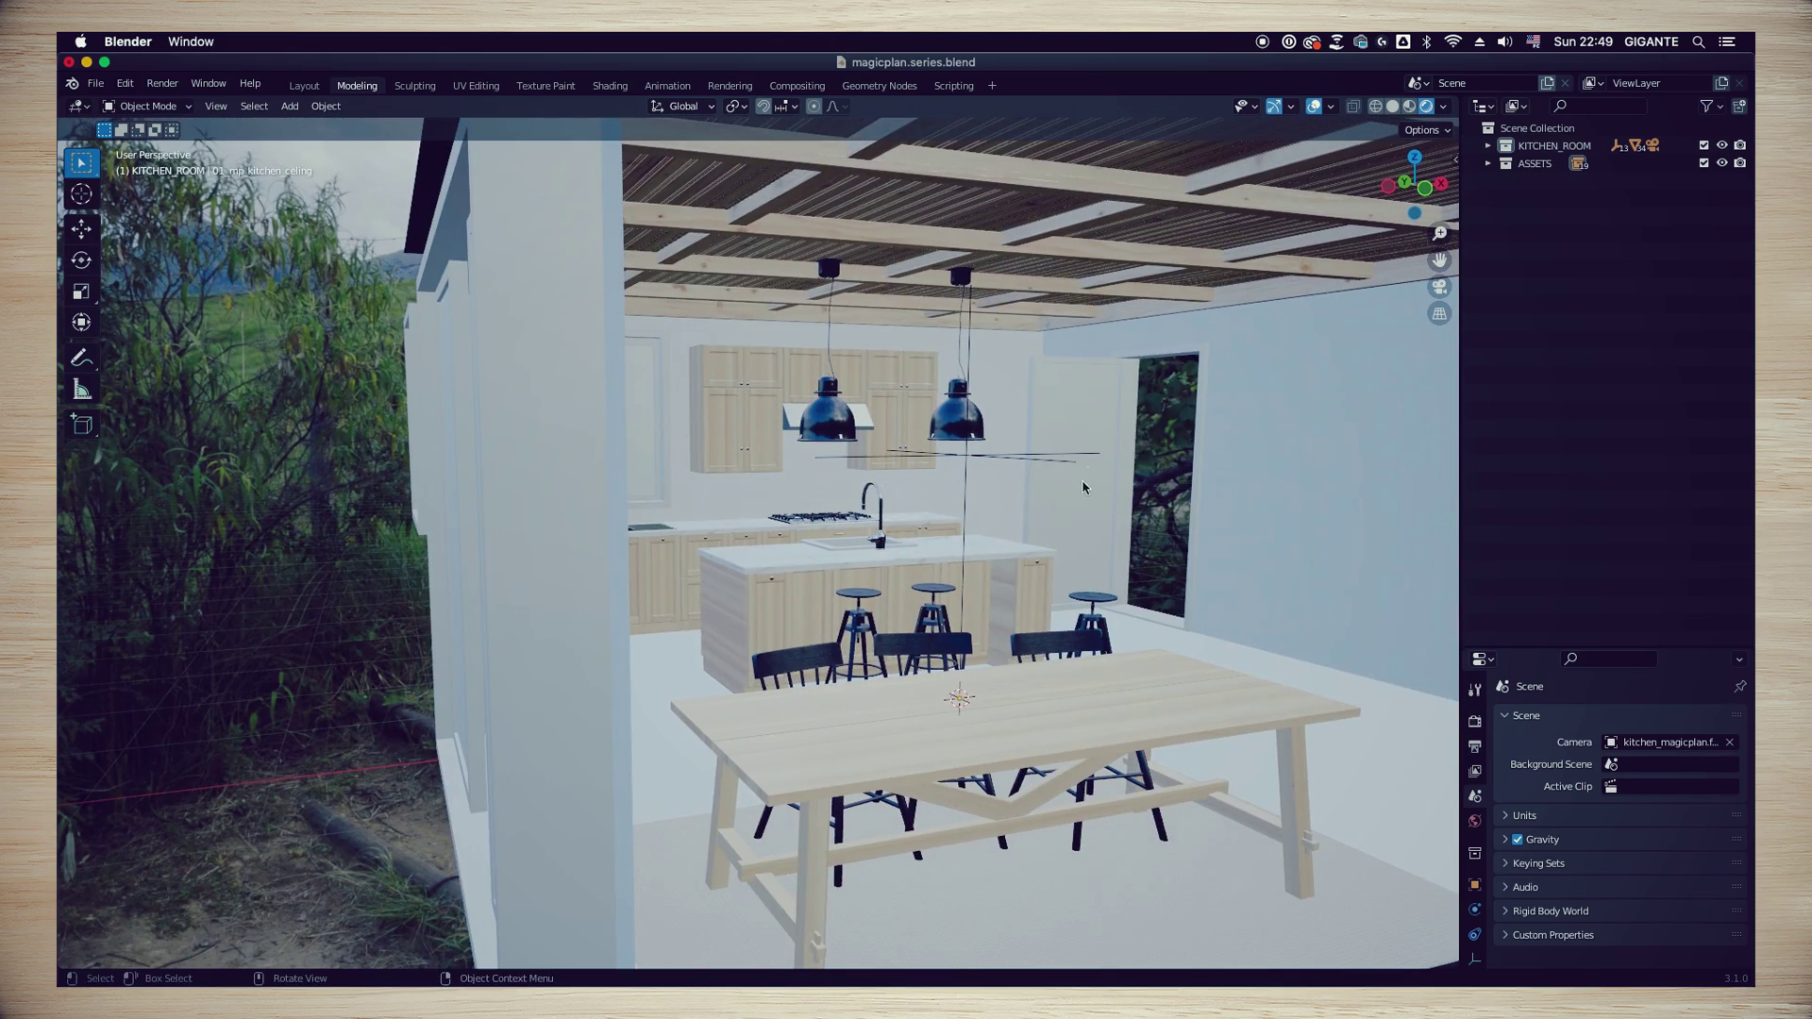
pyautogui.moveTo(1083, 487); pyautogui.dragTo(810, 450, button='middle')
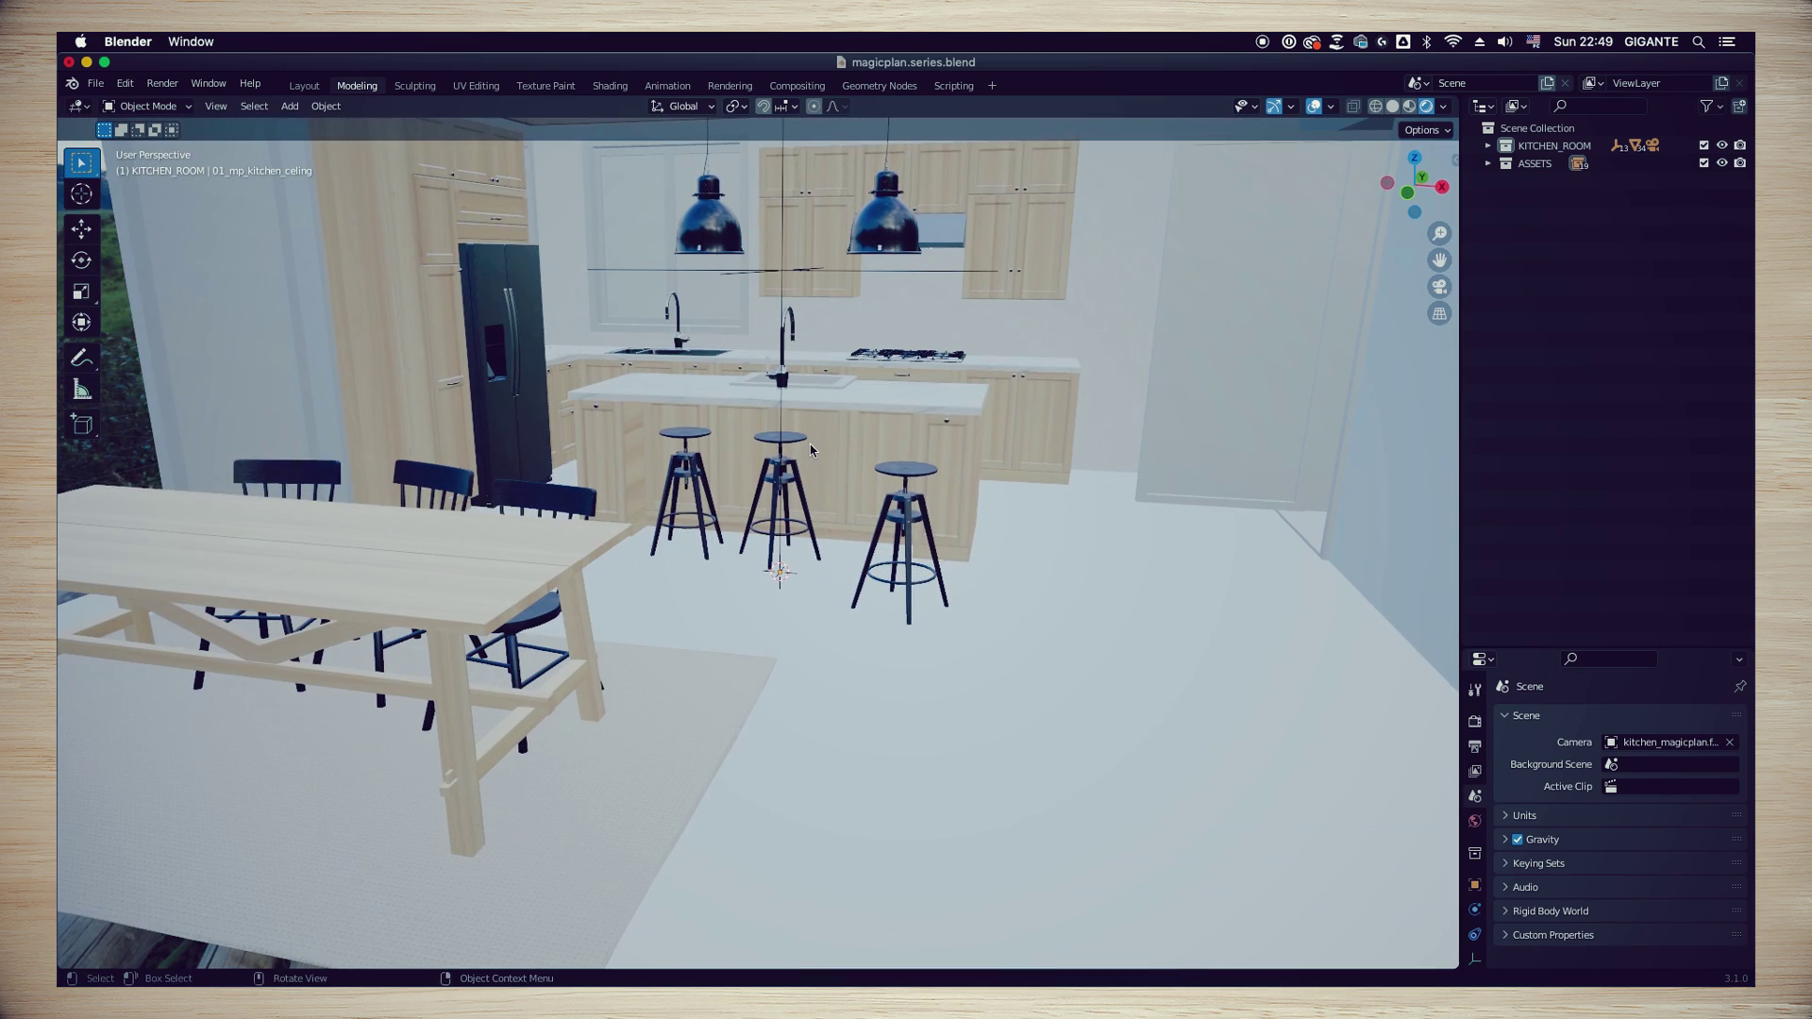
pyautogui.click(1439, 287)
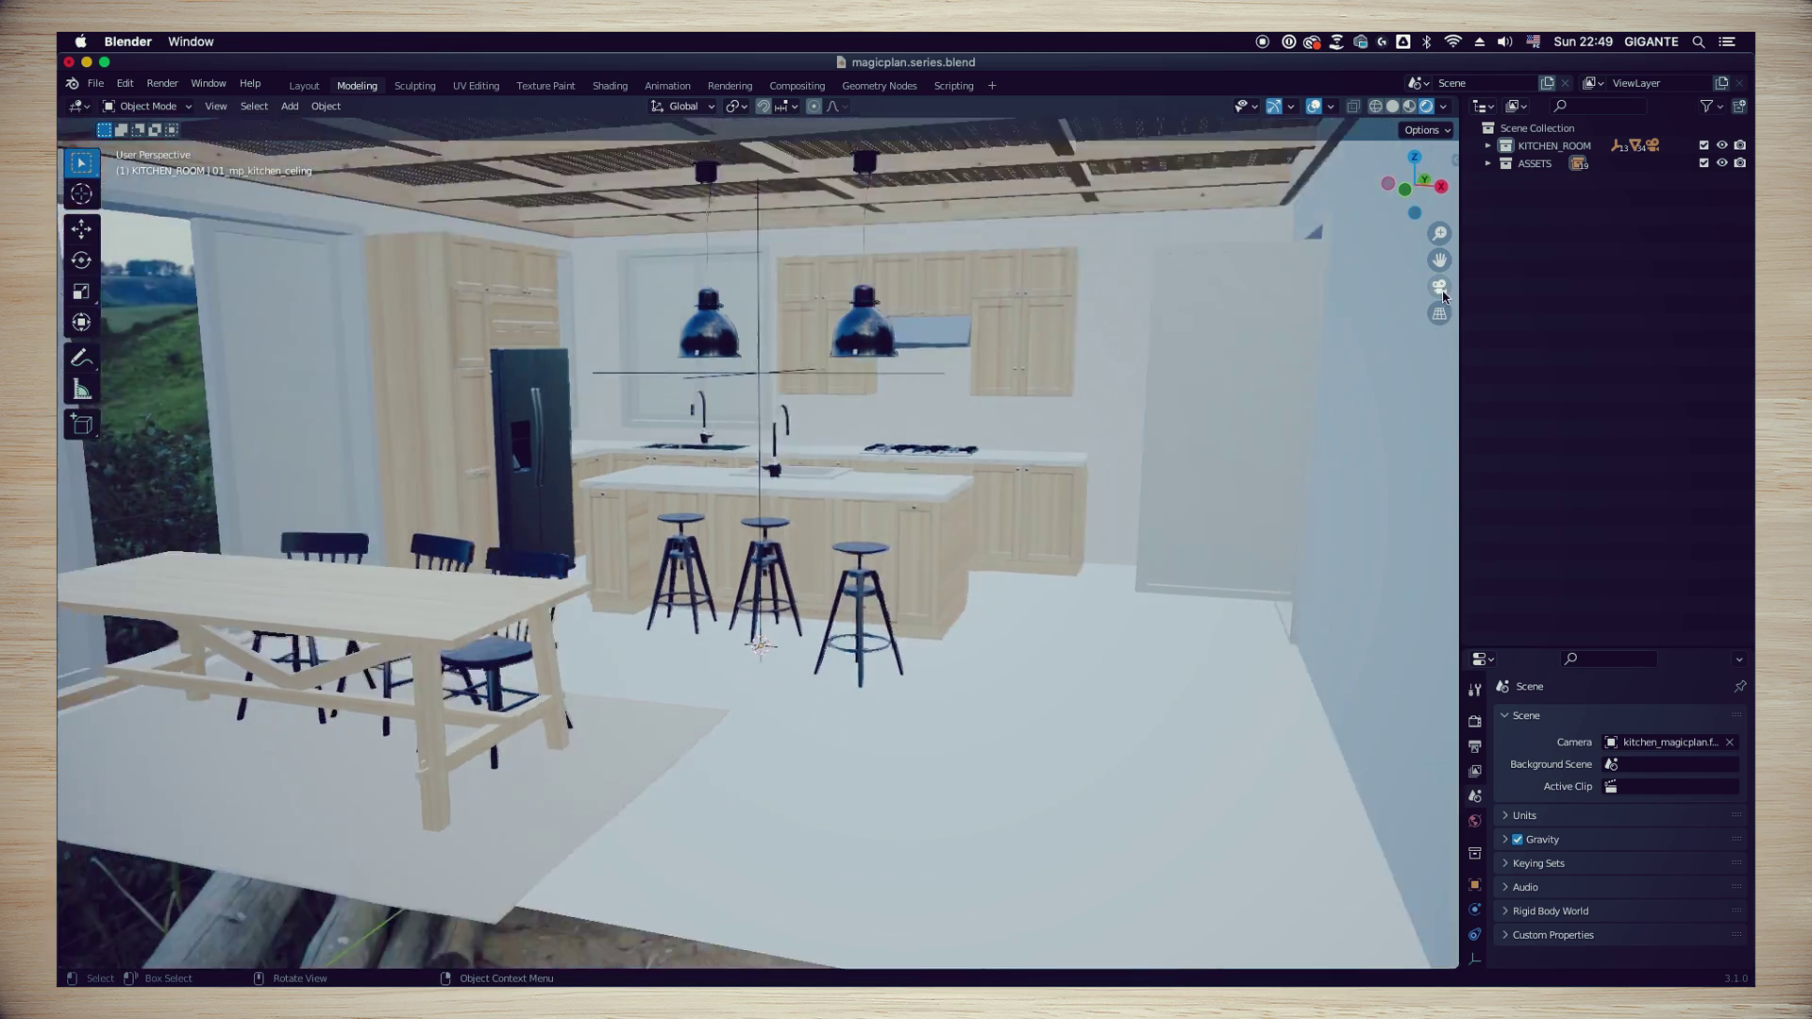
pyautogui.scroll(-5, 871, 589)
pyautogui.scroll(7, 893, 651)
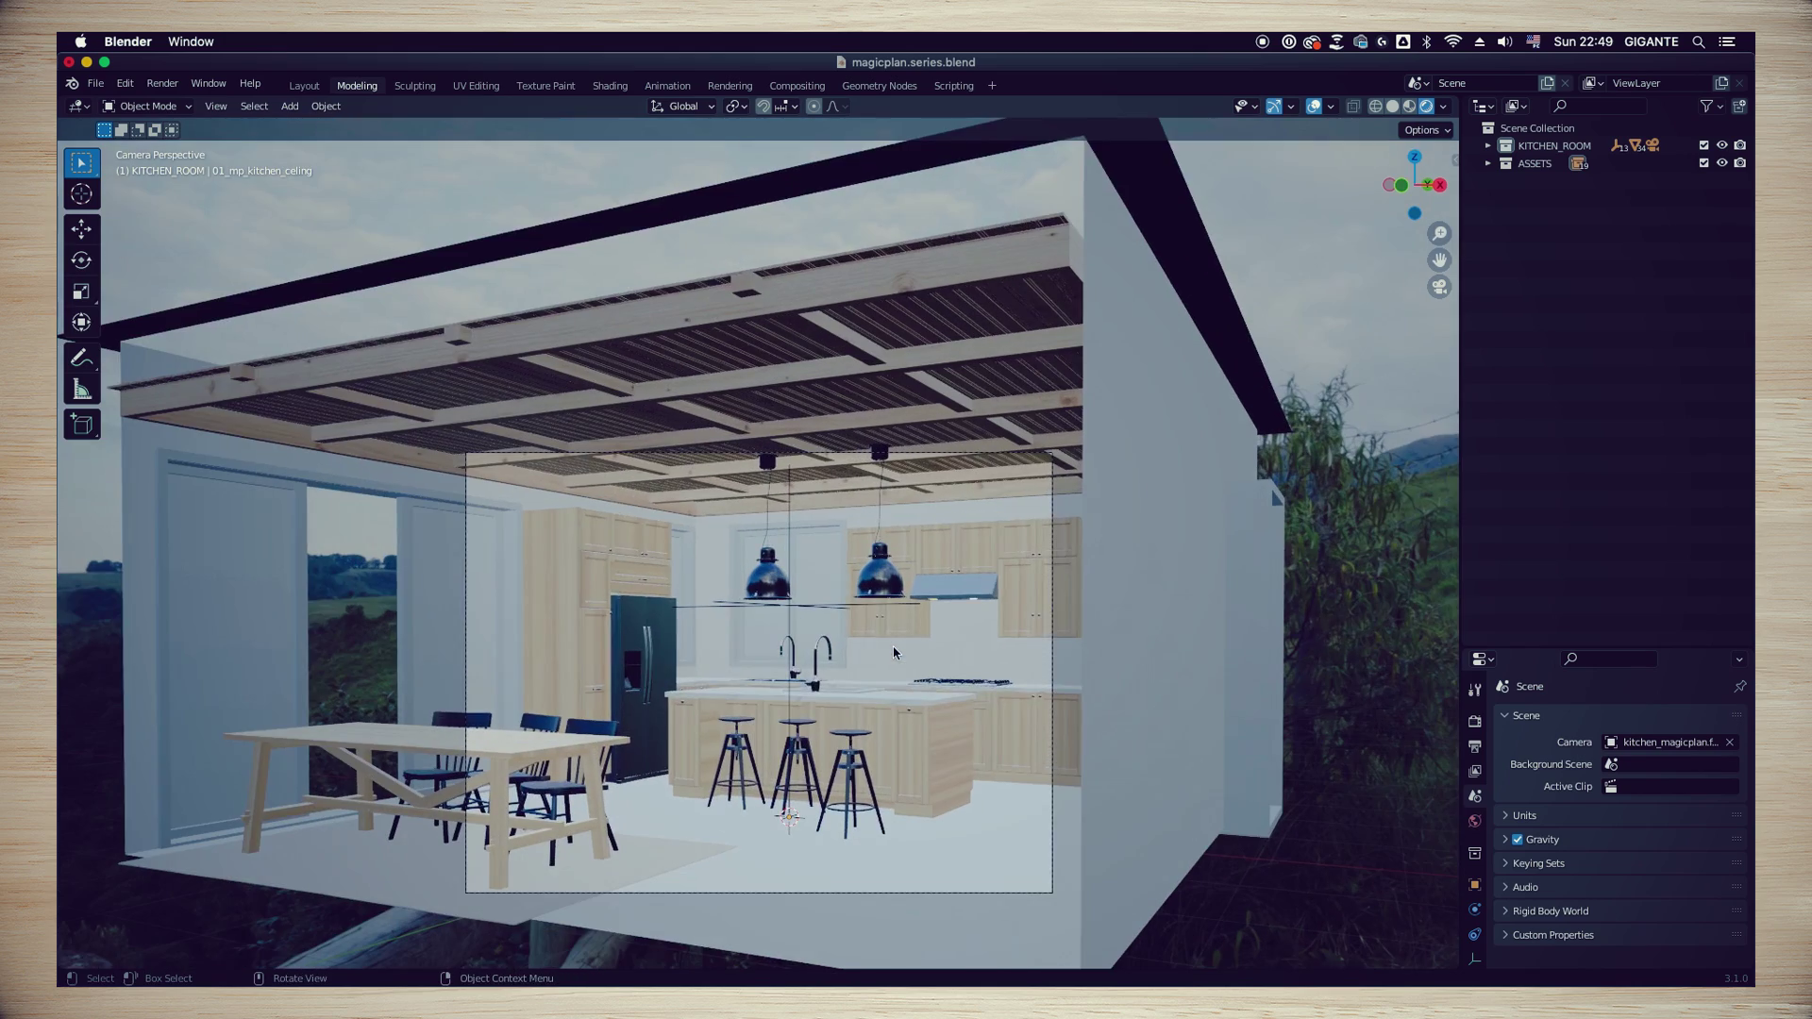
pyautogui.keyDown('shift'); pyautogui.moveTo(893, 646); pyautogui.dragTo(872, 535, button='middle'); pyautogui.keyUp('shift')
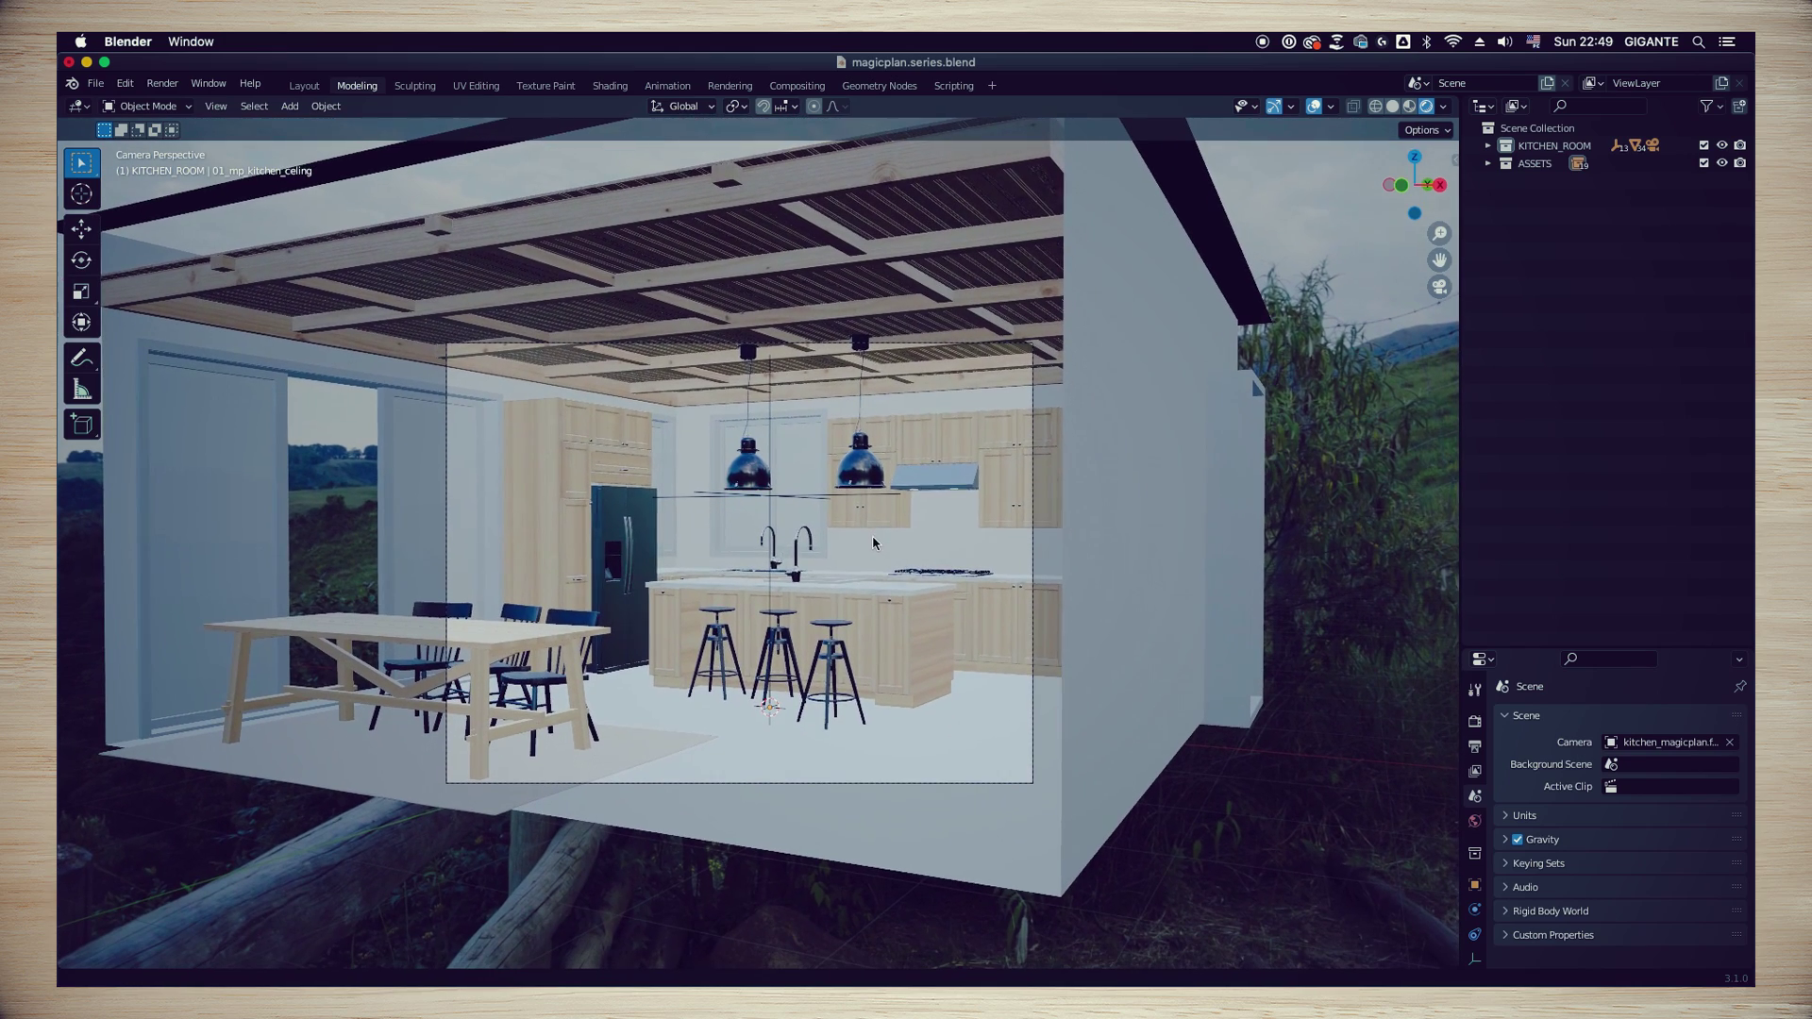